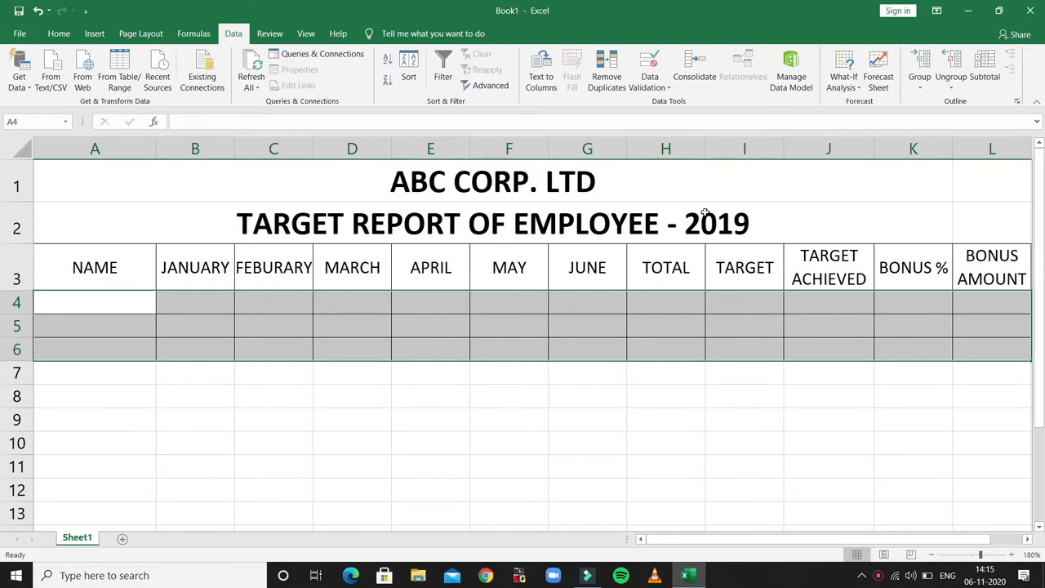
pyautogui.click(214, 270)
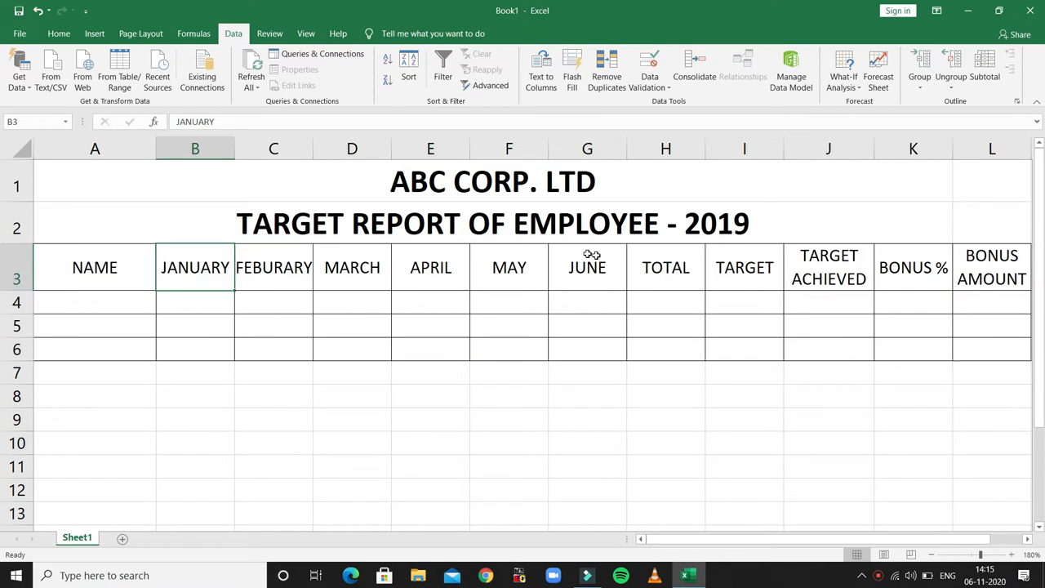
pyautogui.click(598, 257)
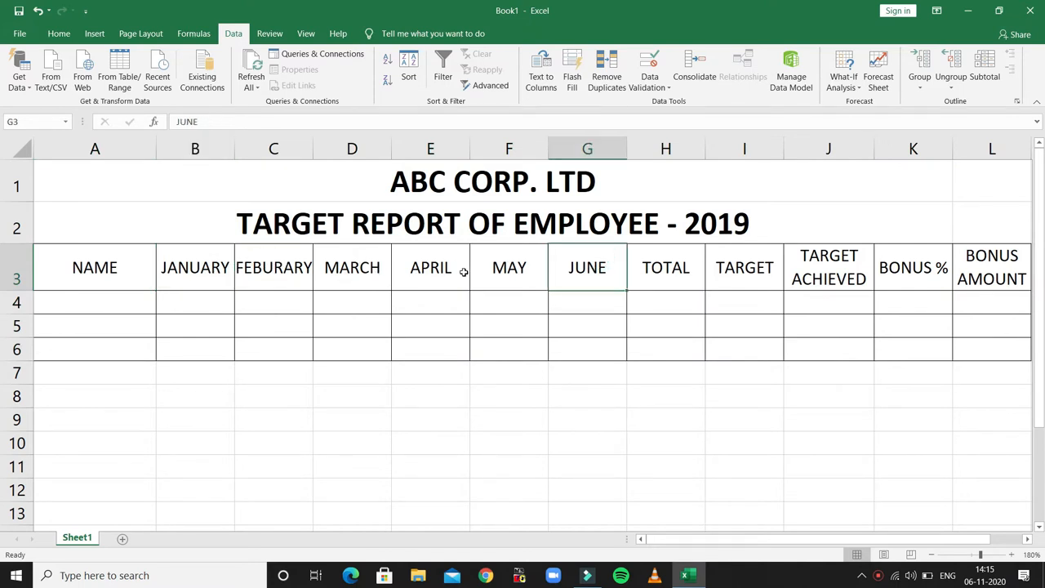
pyautogui.click(669, 266)
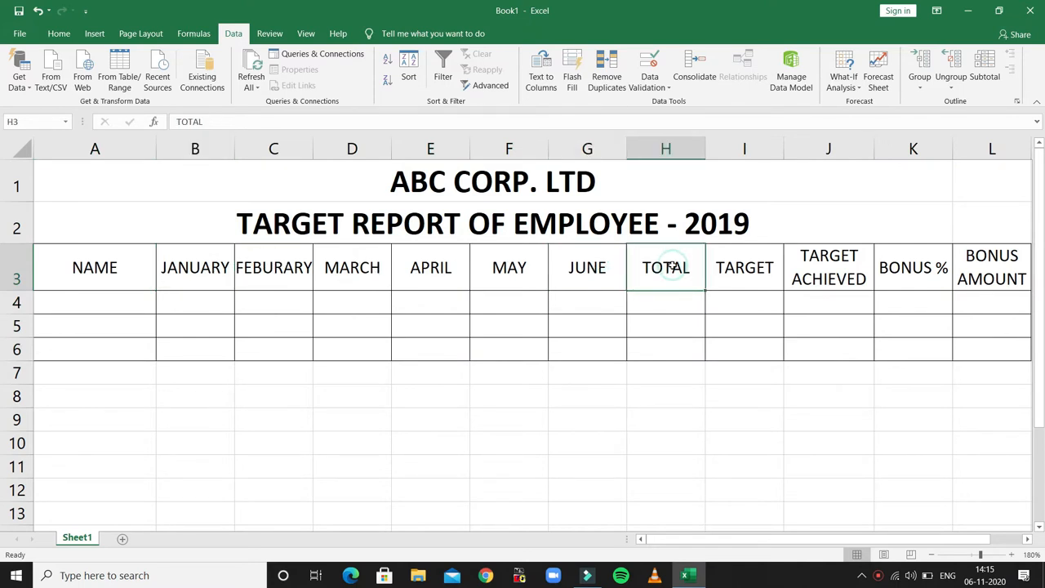
pyautogui.click(740, 275)
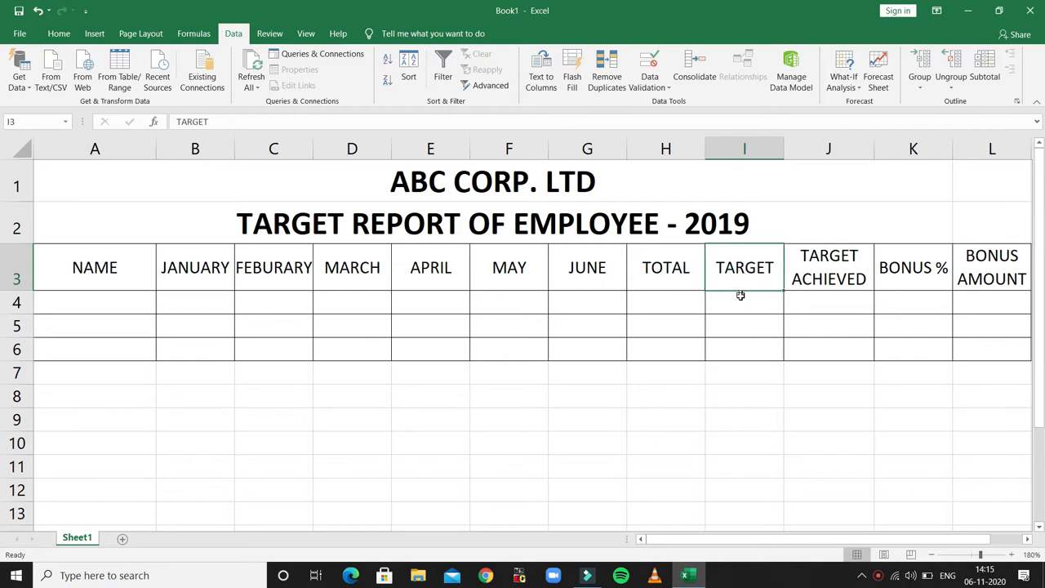
# Enter a target of 100000 in I4 and fill it down the Target column through I6
pyautogui.doubleClick(741, 301)
pyautogui.write('100000')
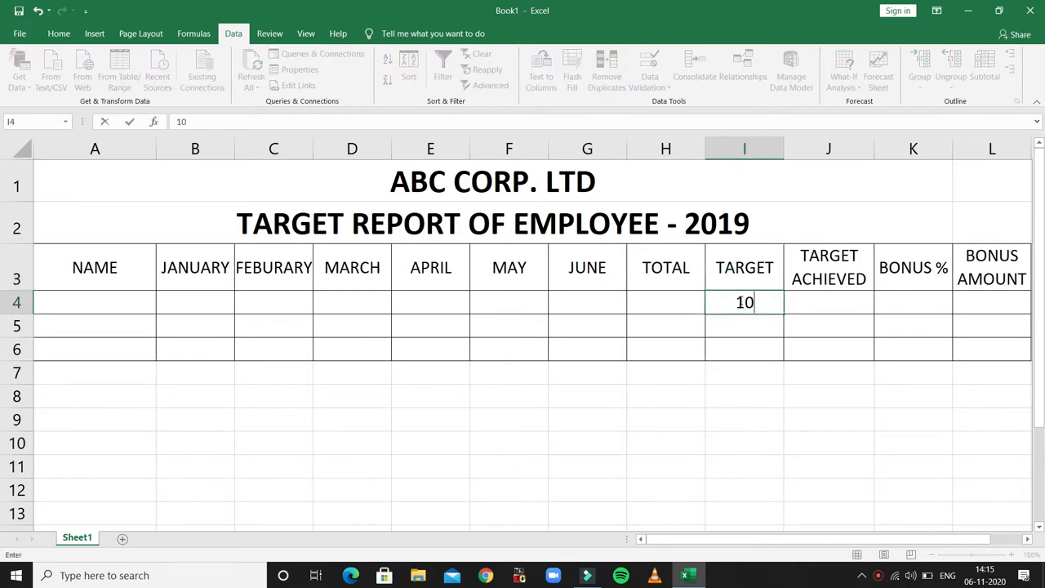
pyautogui.press('Return')
pyautogui.click(771, 309)
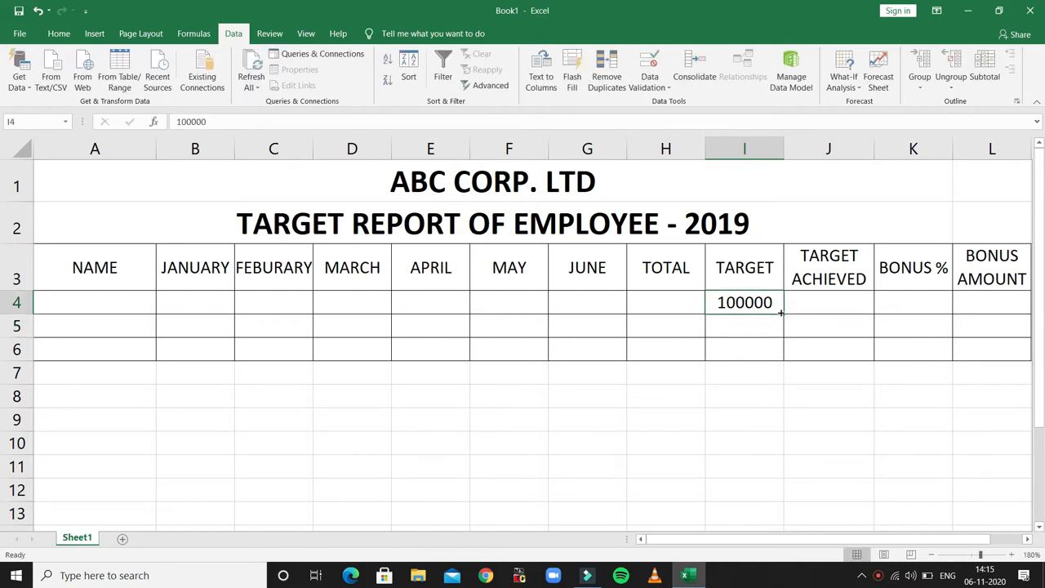
pyautogui.moveTo(782, 313); pyautogui.dragTo(787, 359)
pyautogui.click(646, 302)
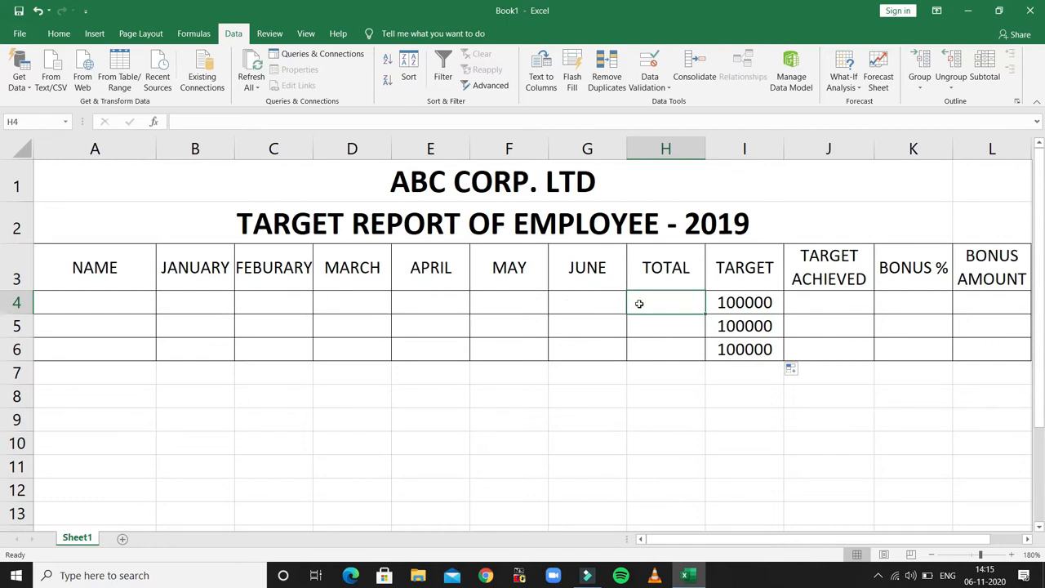
pyautogui.click(822, 311)
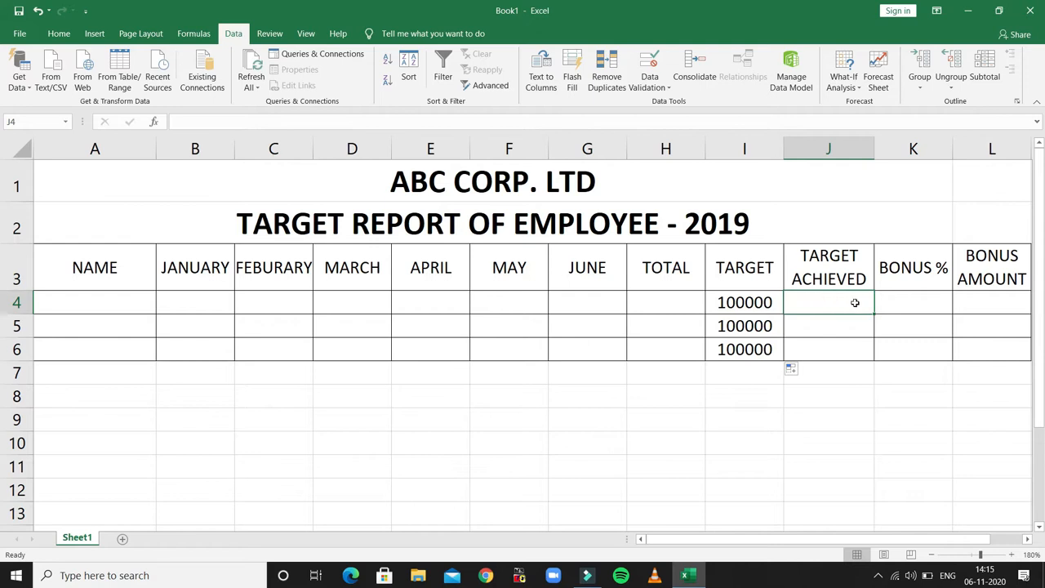
pyautogui.click(907, 302)
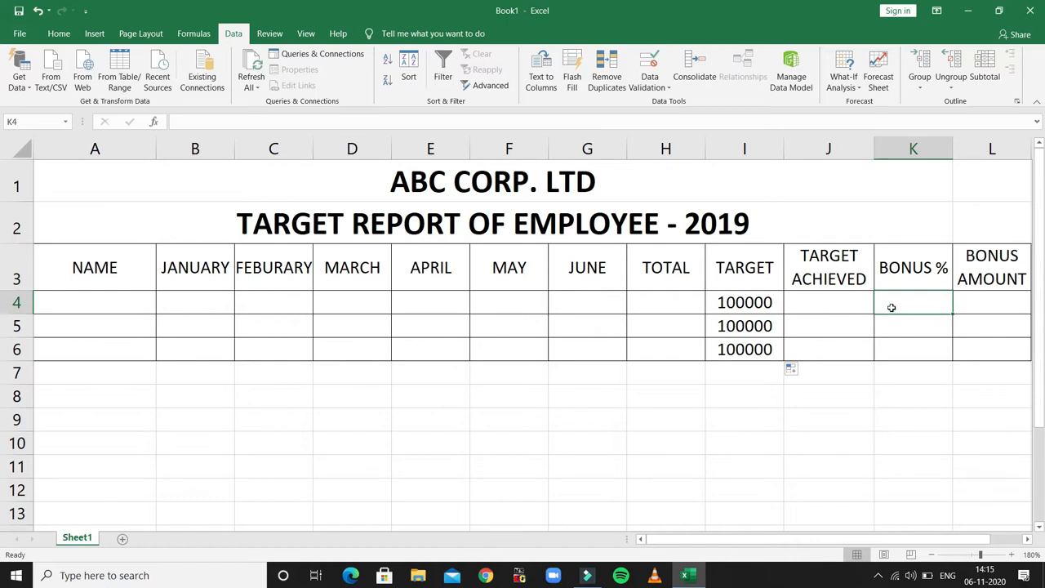
pyautogui.click(842, 302)
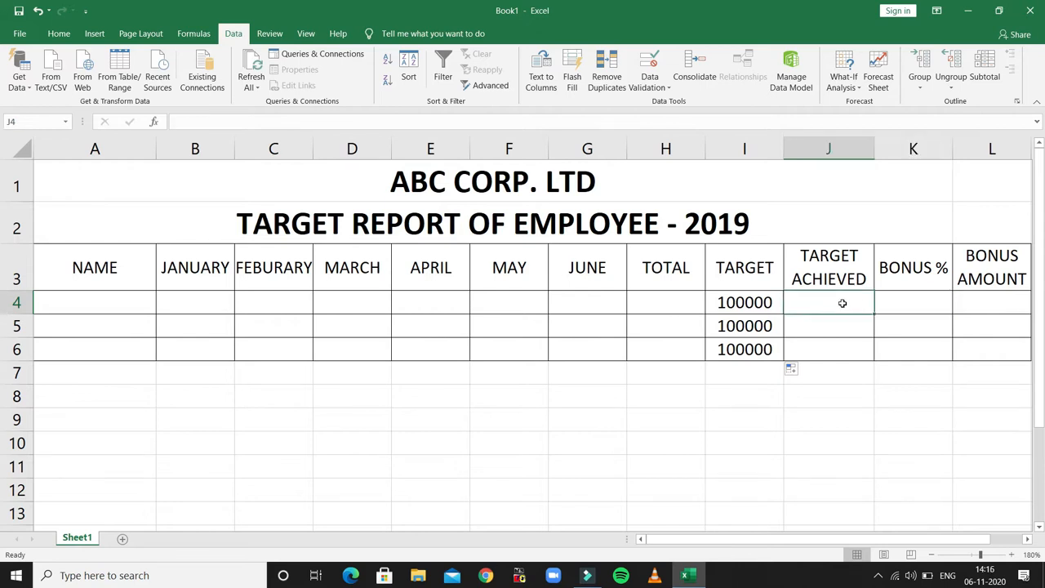
pyautogui.click(896, 305)
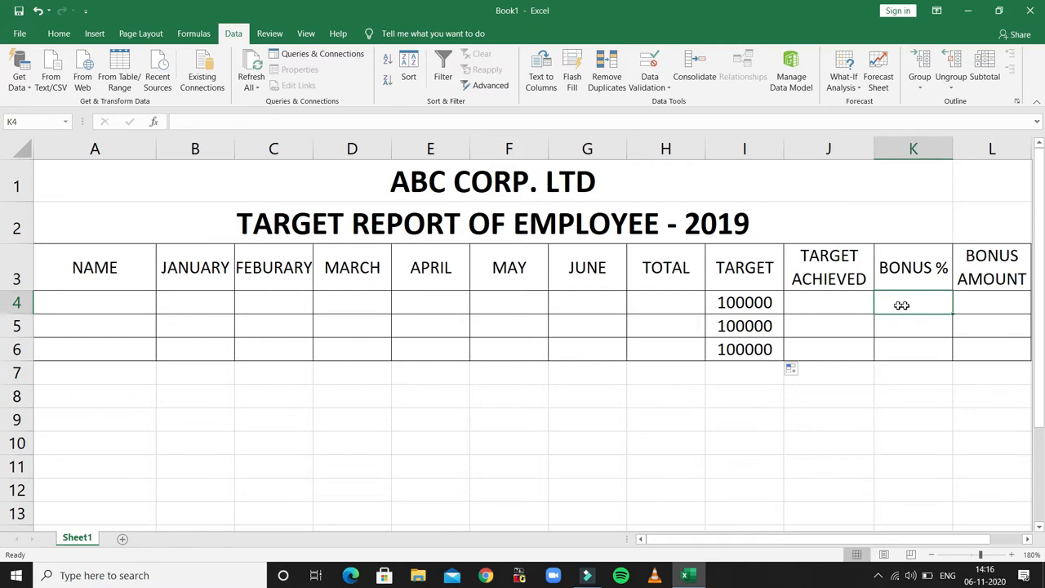
pyautogui.click(984, 305)
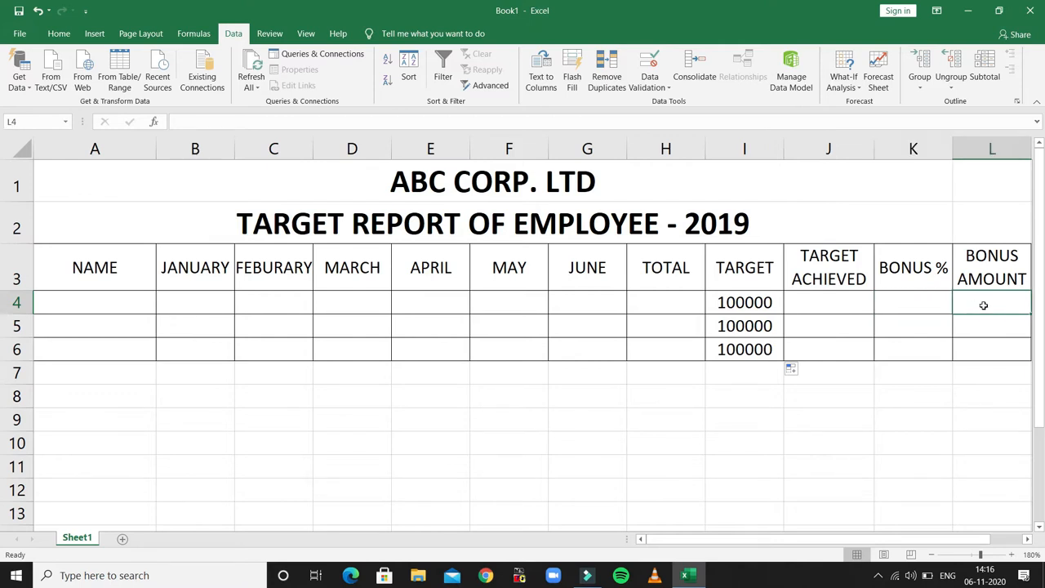
pyautogui.click(918, 300)
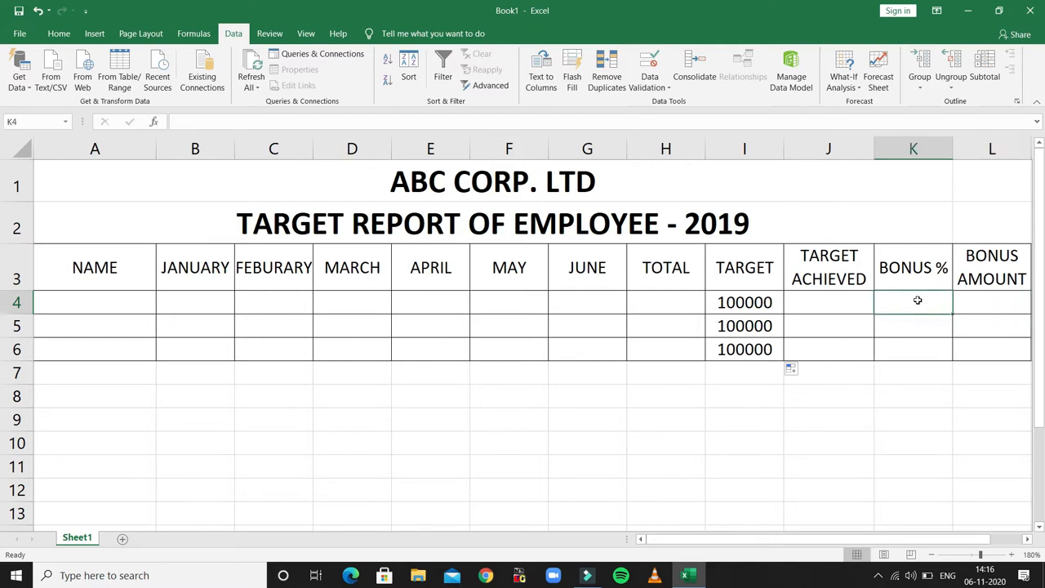
pyautogui.click(989, 296)
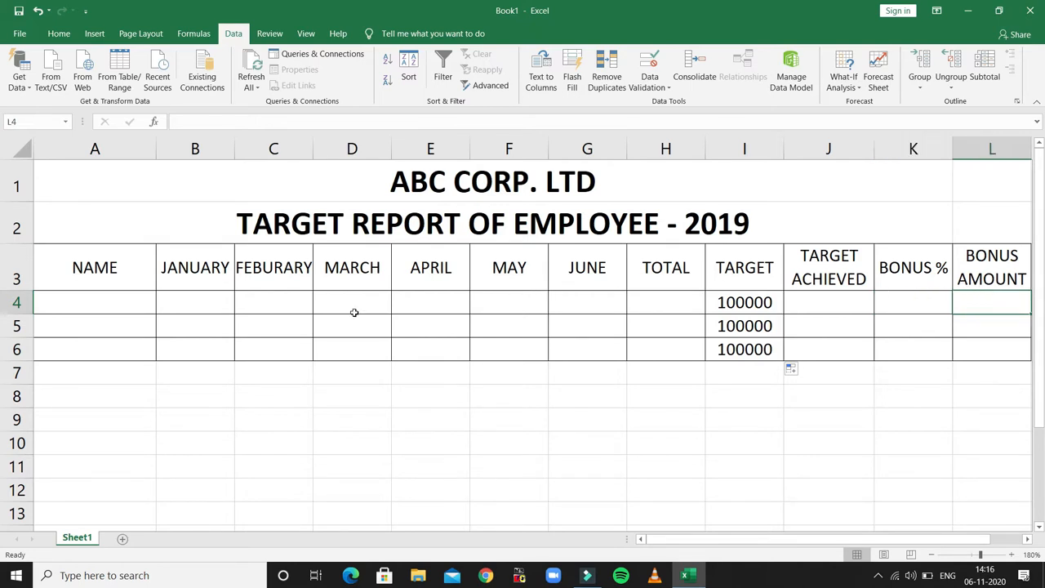
# Enter the first employee's full name in the Name column at A4
pyautogui.click(112, 303)
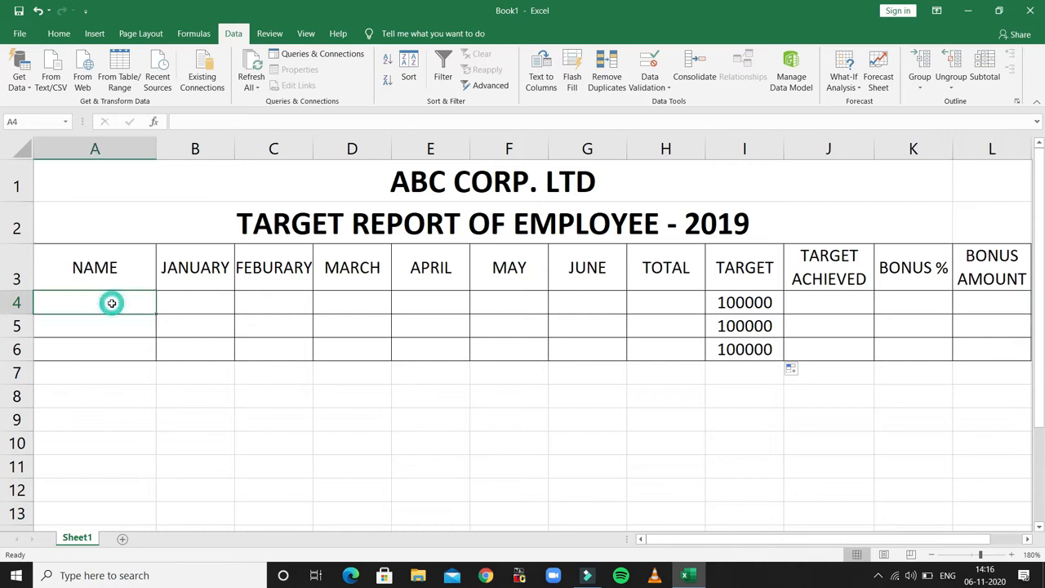
pyautogui.write('AJAY')
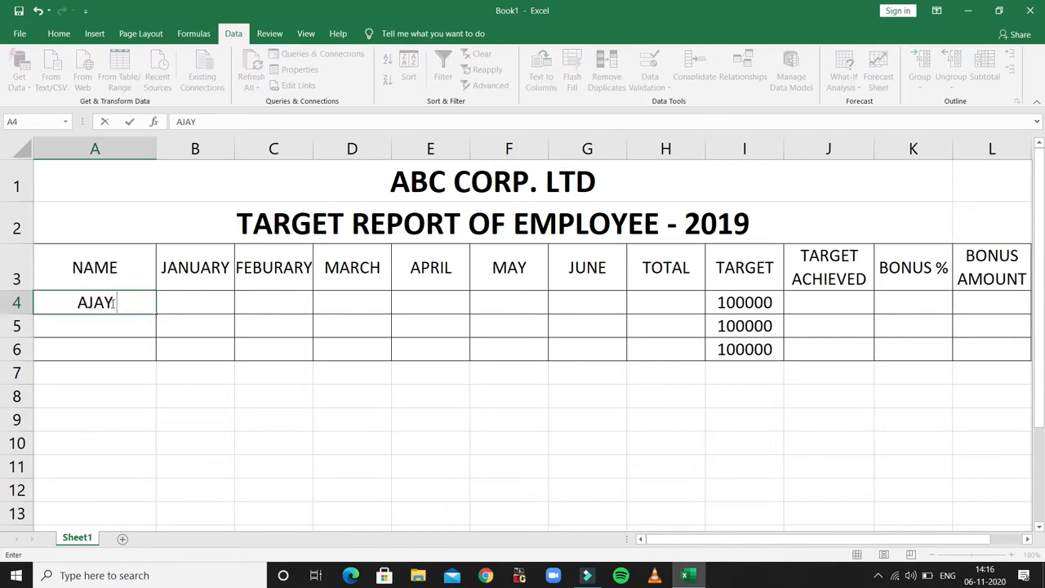
pyautogui.write(' SHARMA')
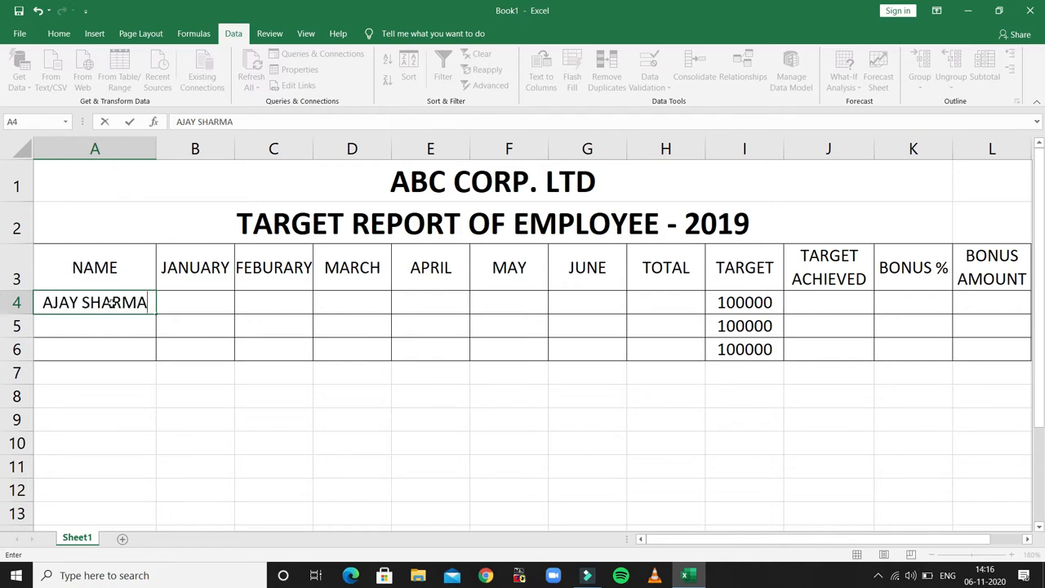
pyautogui.press('Tab')
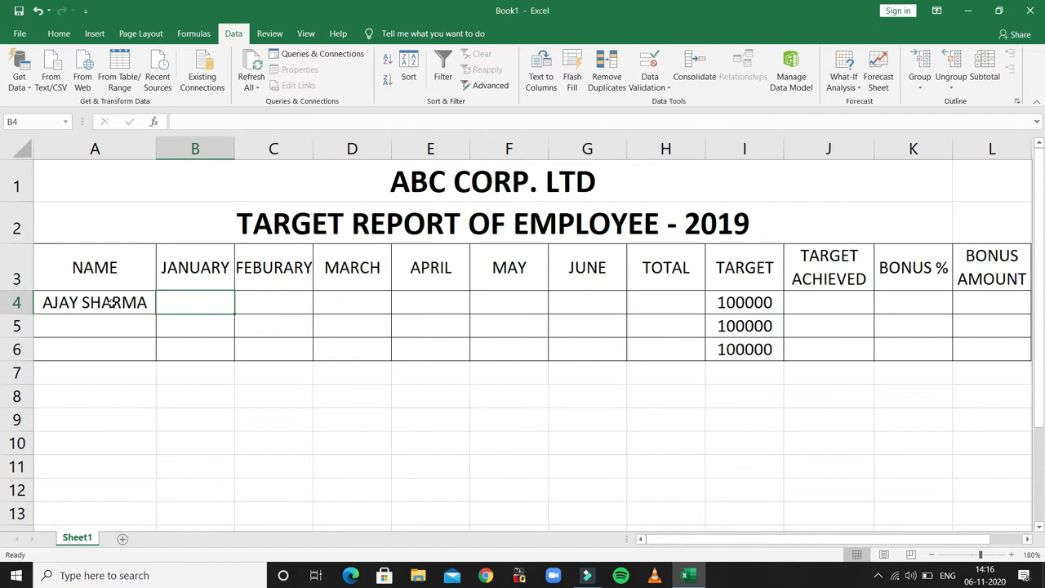
# Fill in the first employee's January to June figures in row 4: 8000, 10000, 12000, 14000, 16000 and 18000
pyautogui.write('8000')
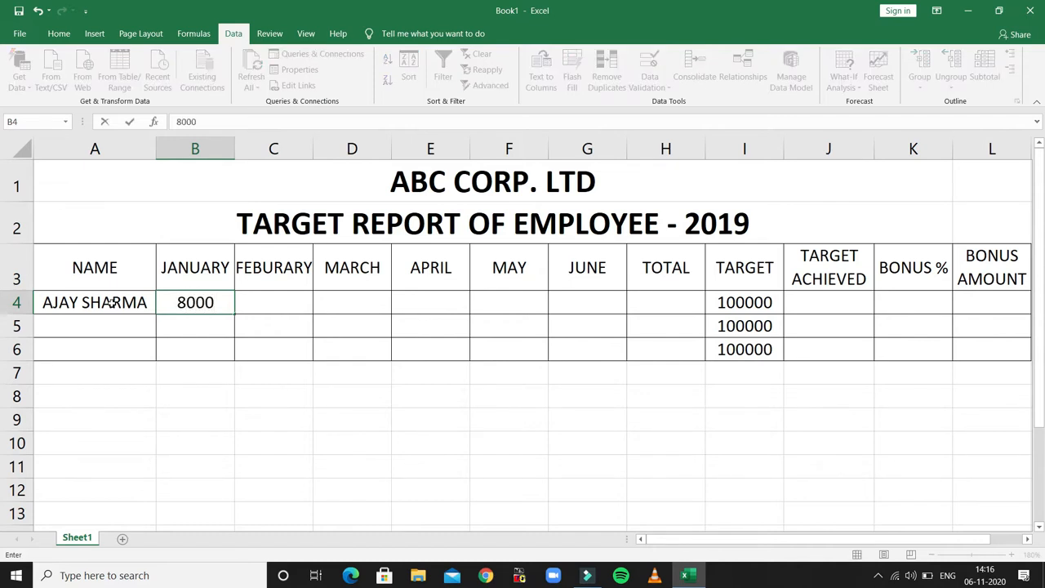
pyautogui.press('Tab')
pyautogui.write('10000')
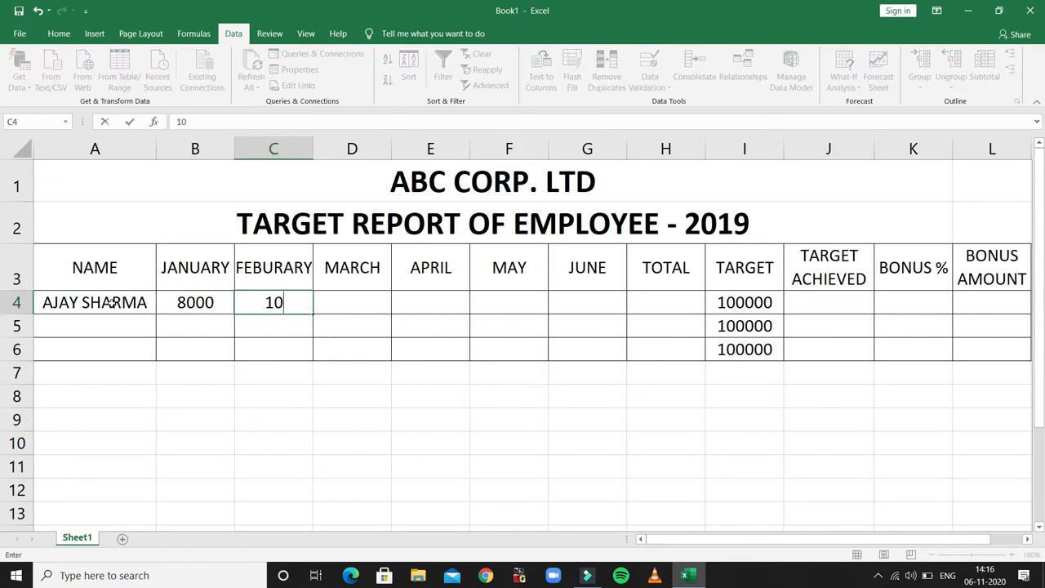
pyautogui.press('Tab')
pyautogui.write('12000')
pyautogui.press('Tab')
pyautogui.write('14000')
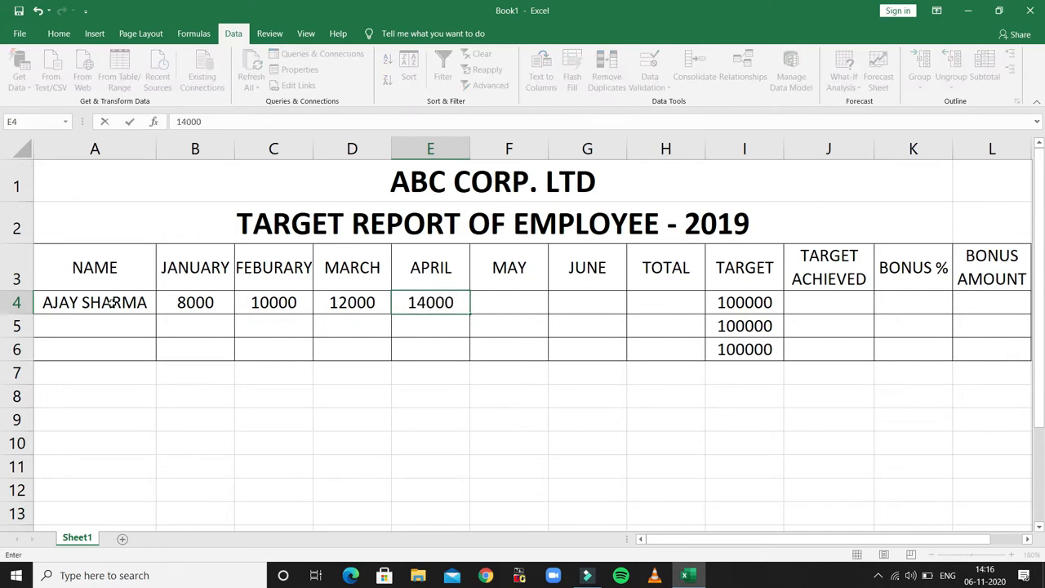
pyautogui.press('Tab')
pyautogui.write('16000')
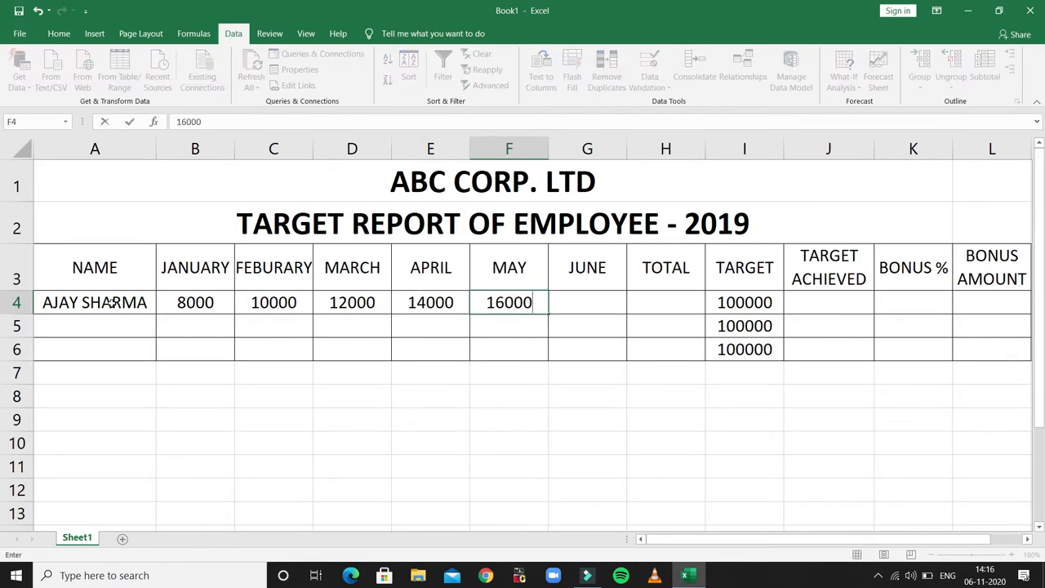
pyautogui.press('Tab')
pyautogui.write('18000')
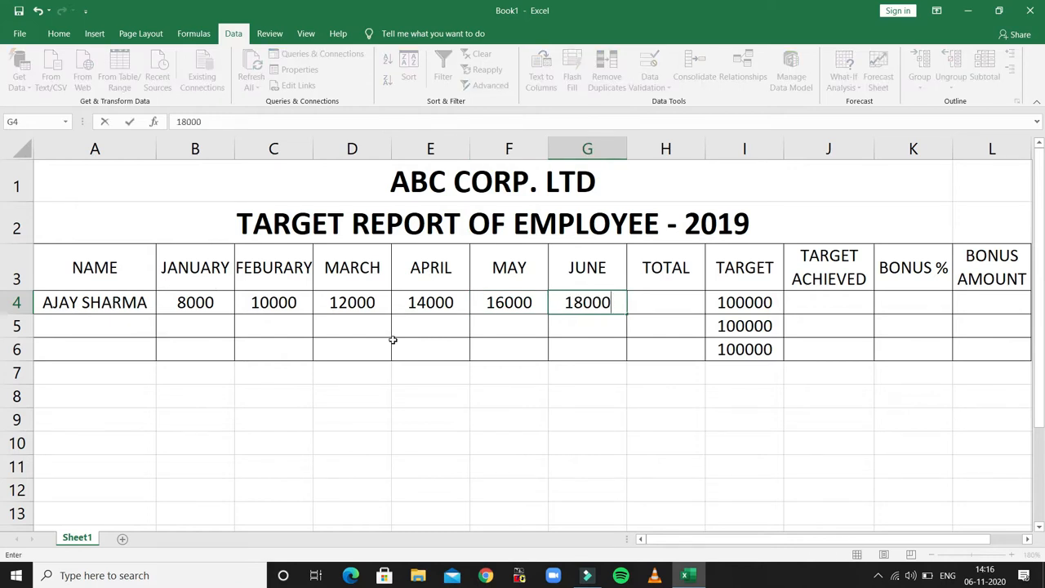
# Calculate the first employee's total in H4 with a SUM formula over B4:G4
pyautogui.click(652, 300)
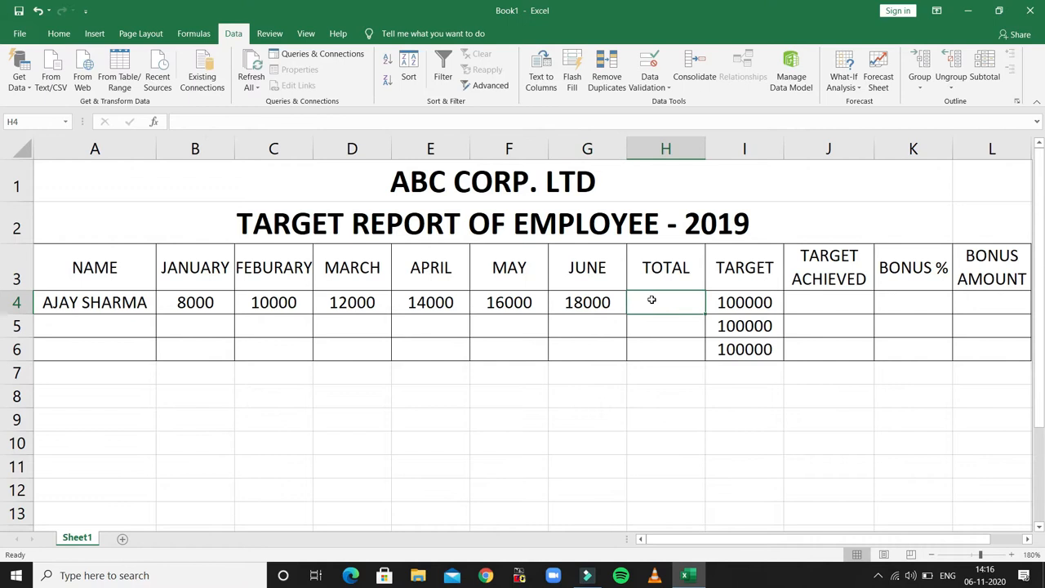
pyautogui.write('=S')
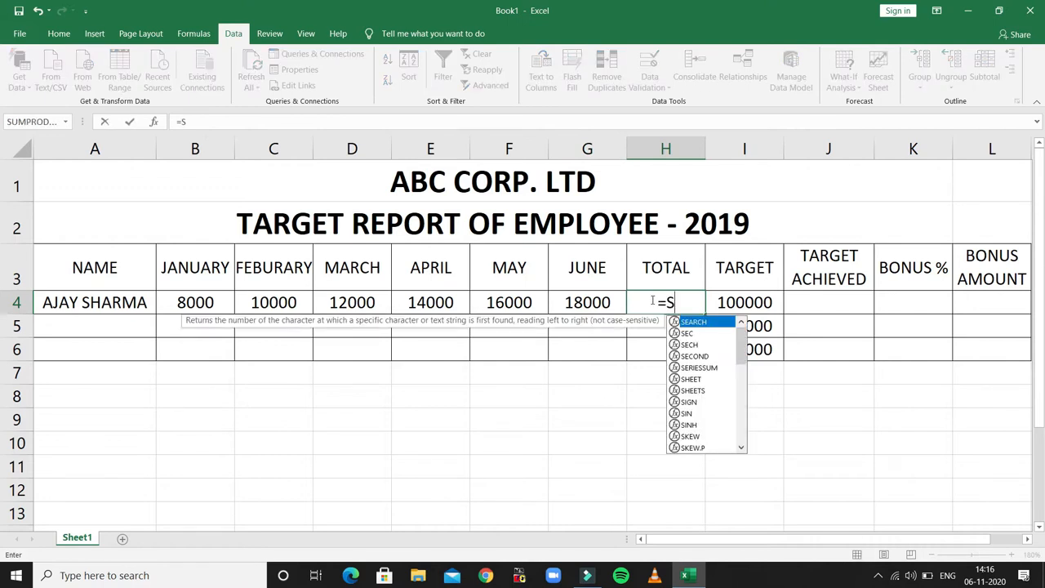
pyautogui.write('UM(')
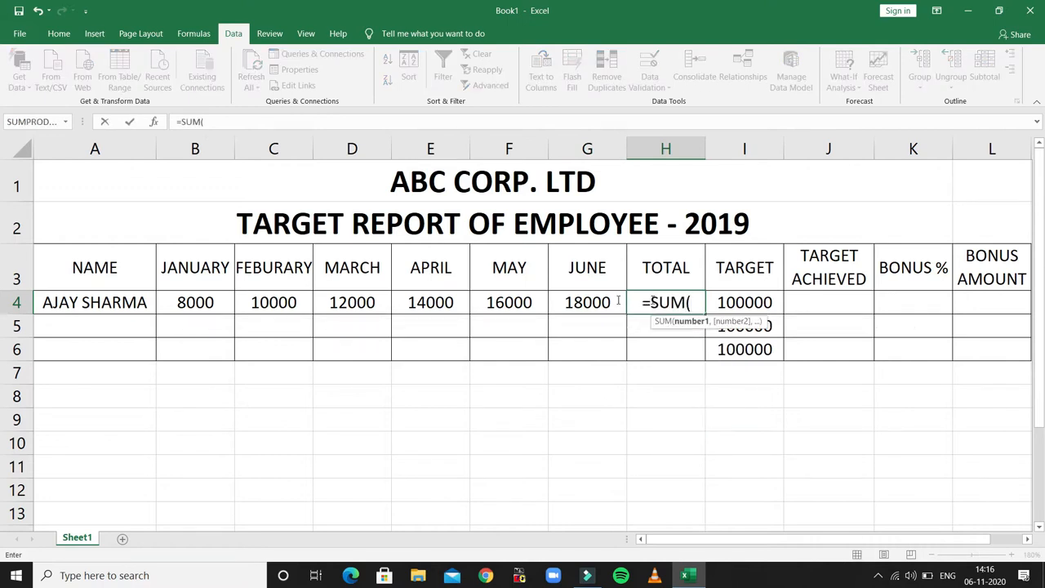
pyautogui.click(210, 303)
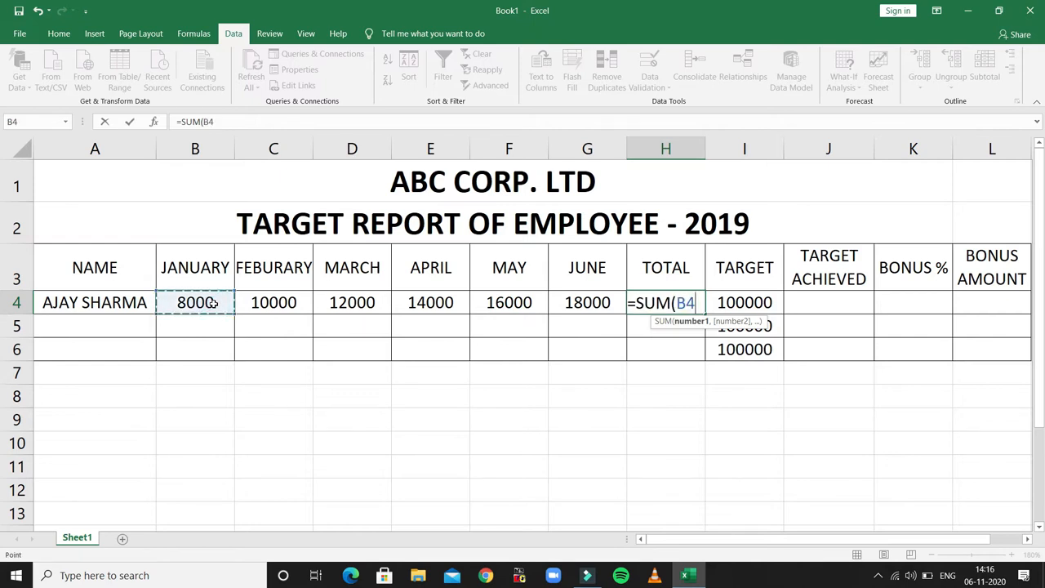
pyautogui.hotkey('shift', 'Right')
pyautogui.hotkey('shift', 'Right')
pyautogui.hotkey('shift', 'Right')
pyautogui.hotkey('shift', 'Right')
pyautogui.hotkey('shift', 'Right')
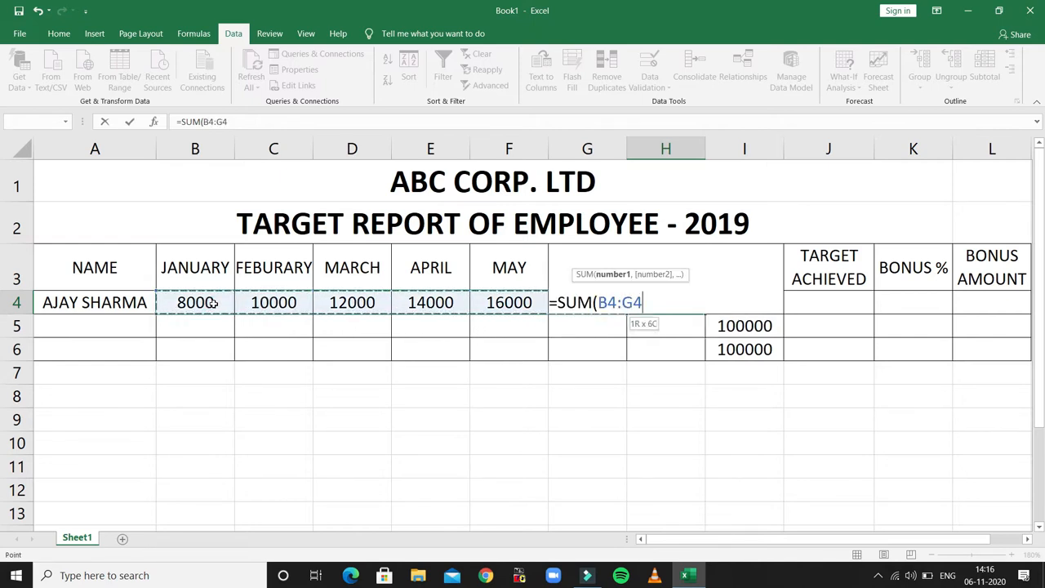
pyautogui.press('Return')
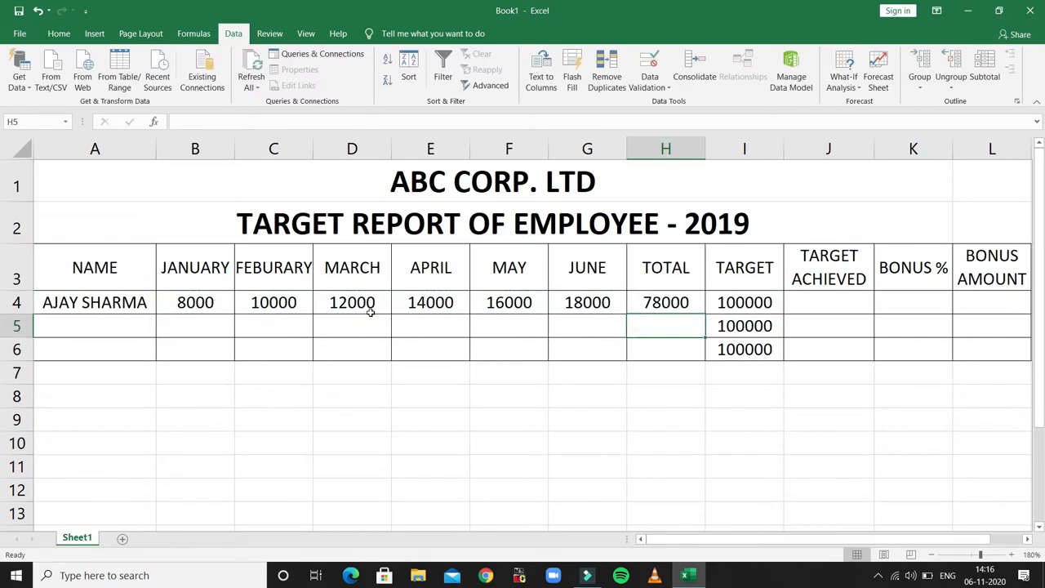
pyautogui.click(692, 304)
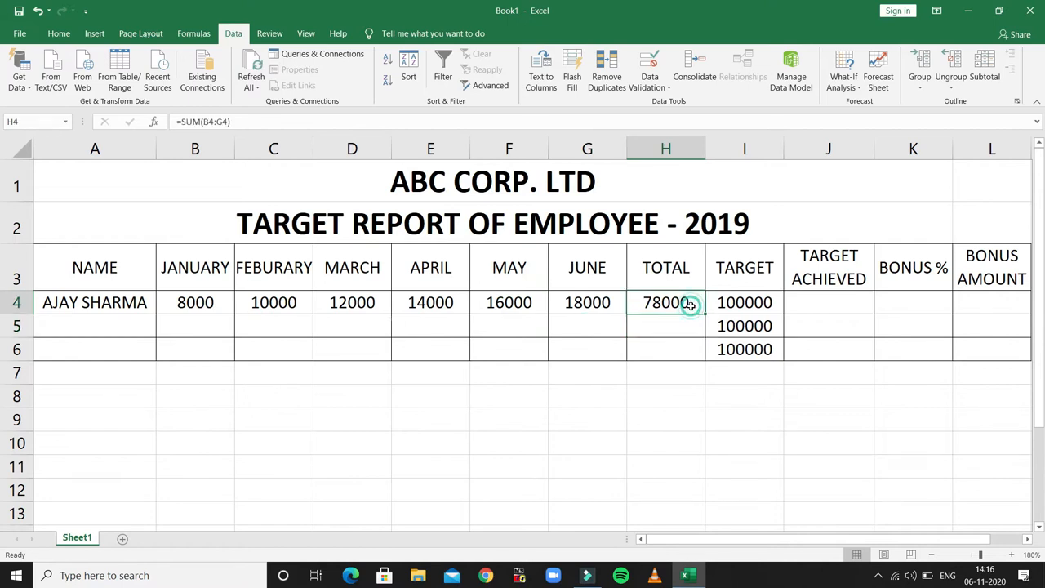
pyautogui.click(223, 306)
pyautogui.click(310, 297)
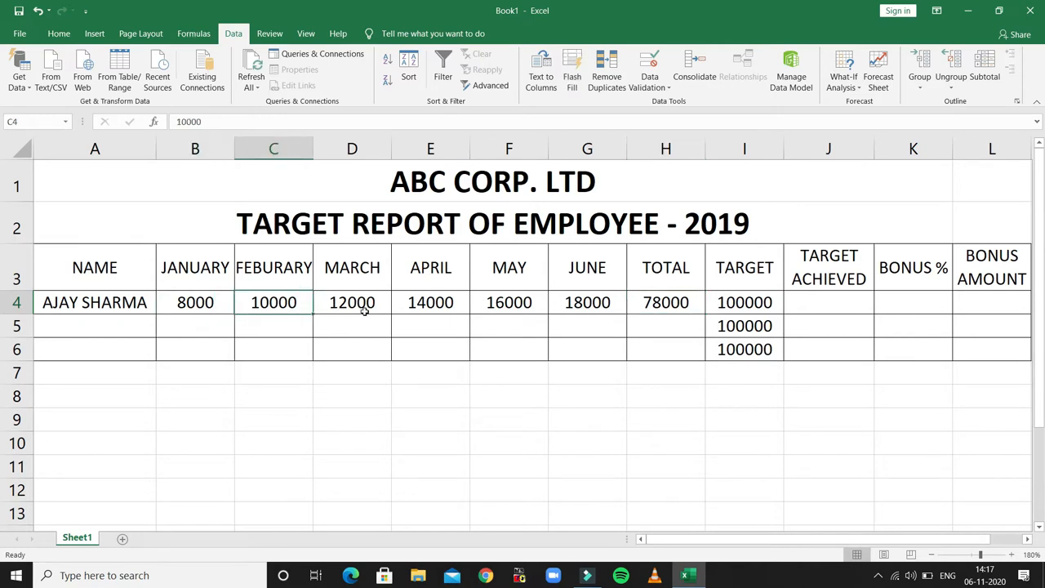
pyautogui.click(745, 309)
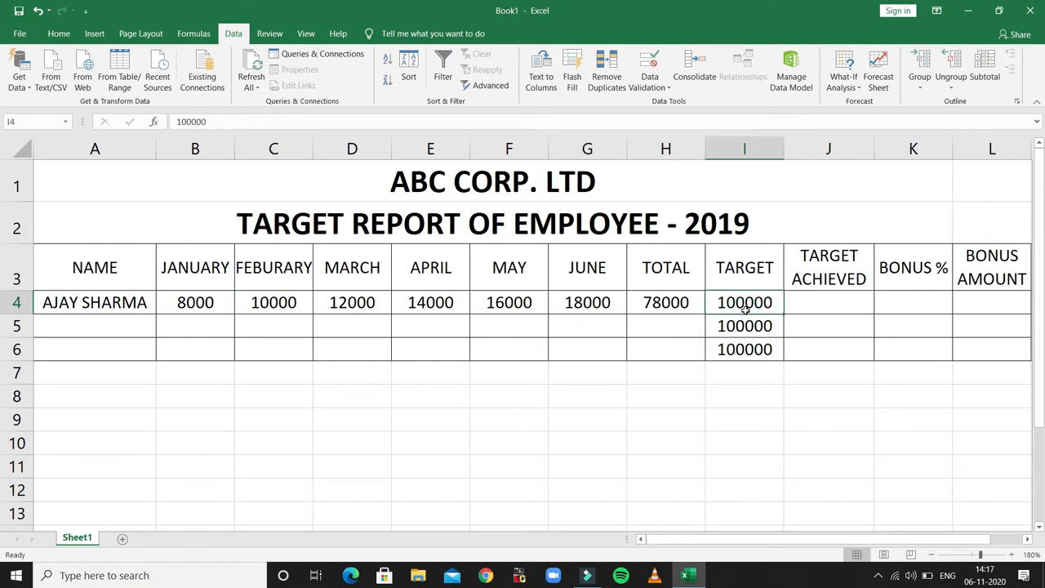
pyautogui.click(686, 304)
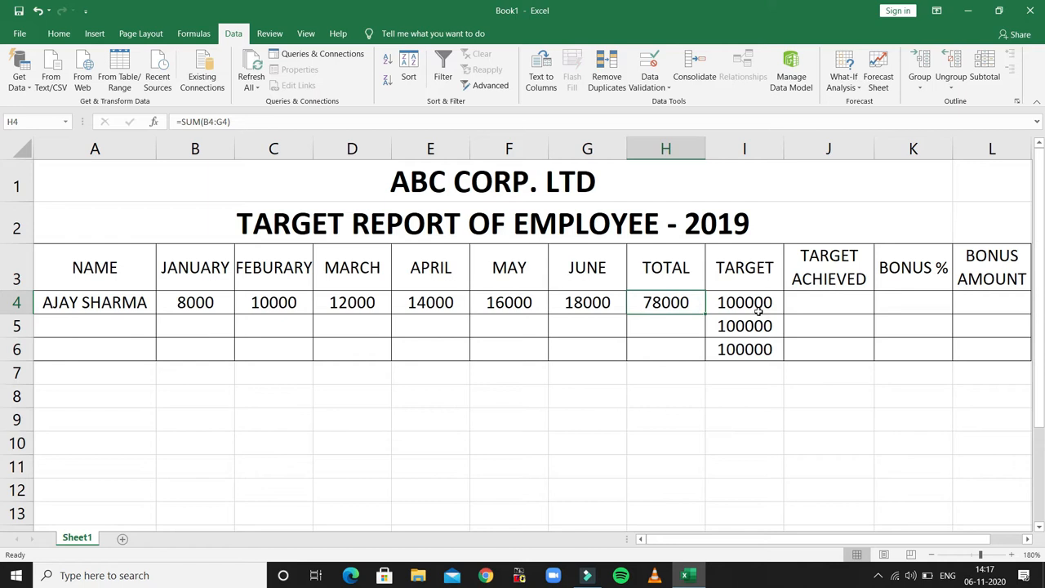
# Enter an IF formula in J4 that returns "NO" when total H4 is less than target I4, otherwise "YES"
pyautogui.click(797, 301)
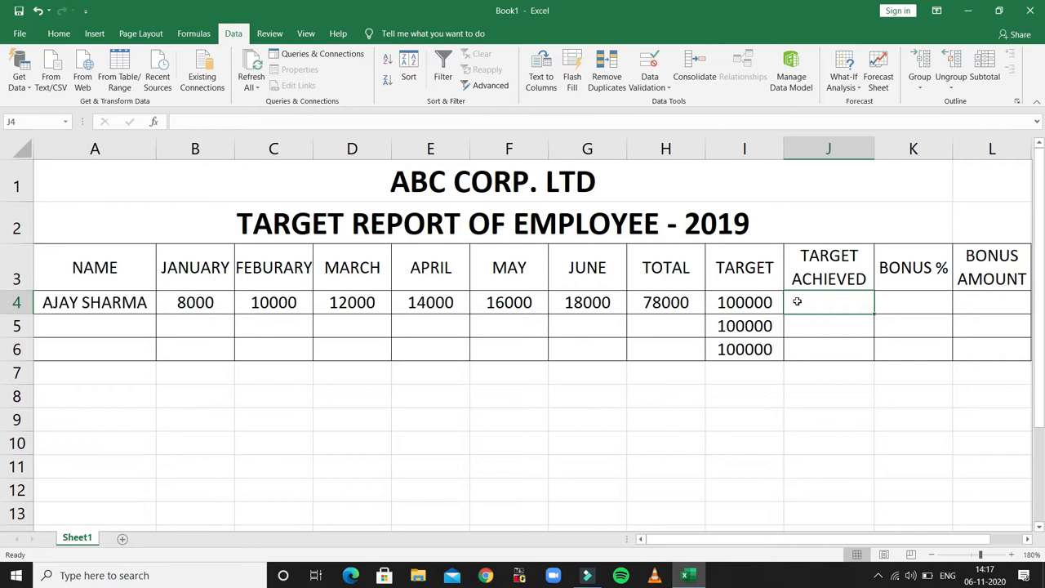
pyautogui.write('=')
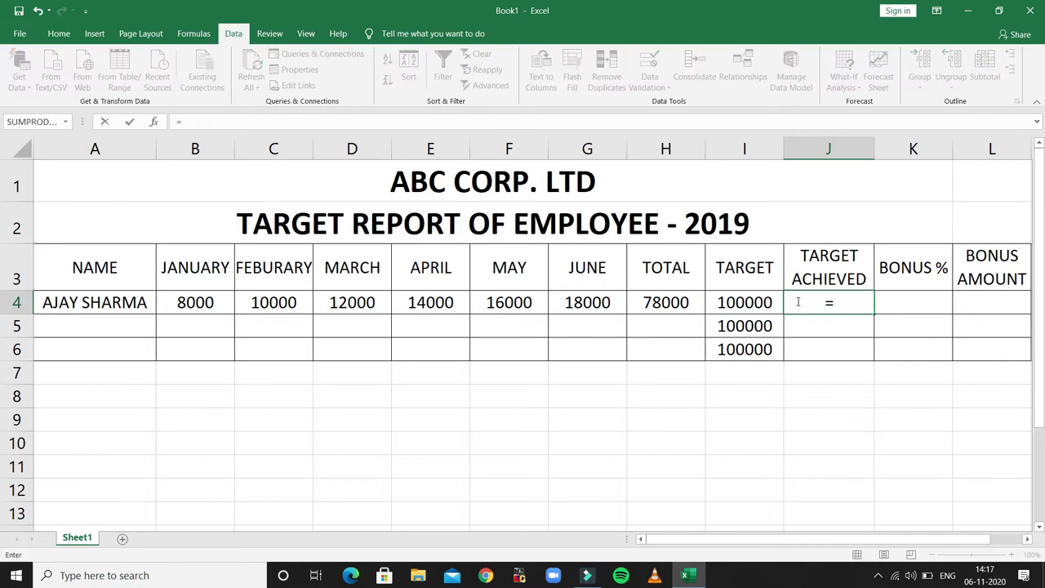
pyautogui.write('IF')
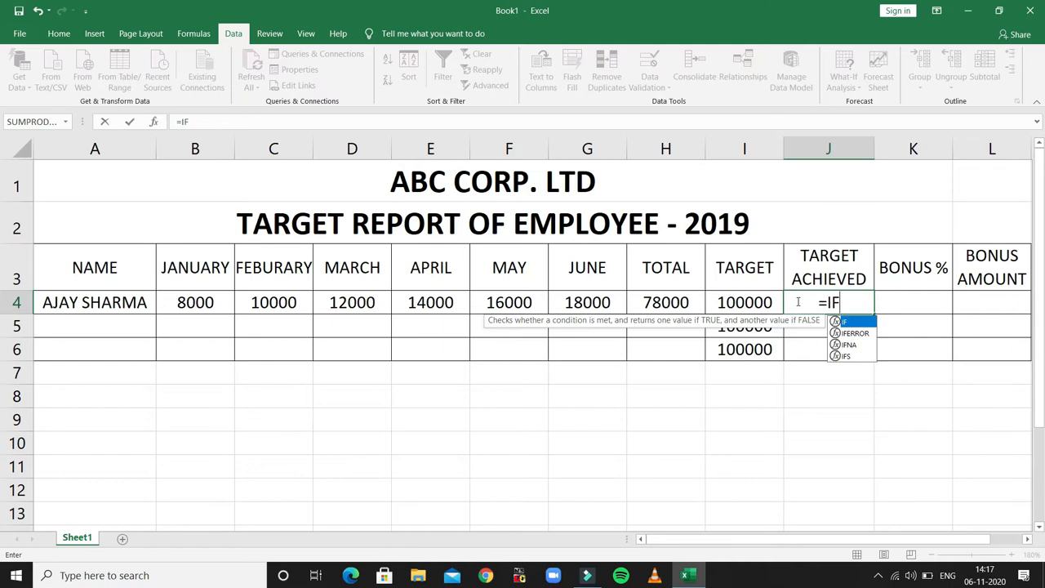
pyautogui.write('(')
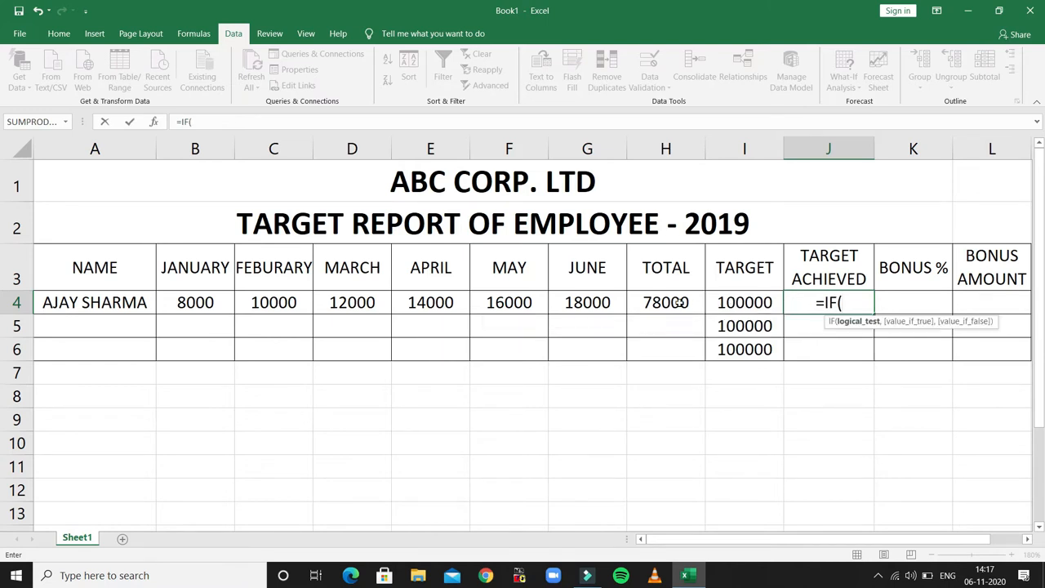
pyautogui.click(678, 302)
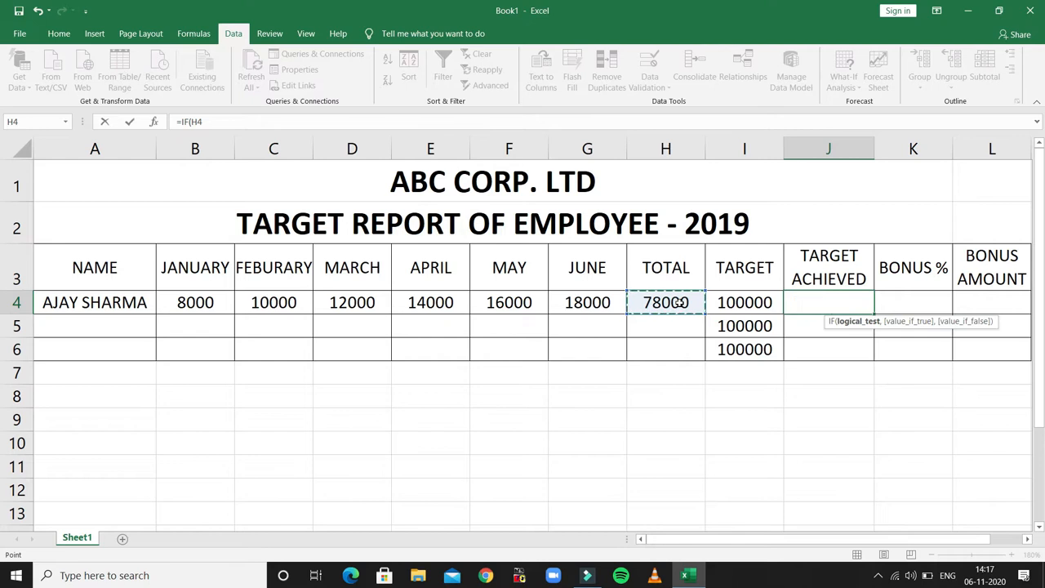
pyautogui.write('<')
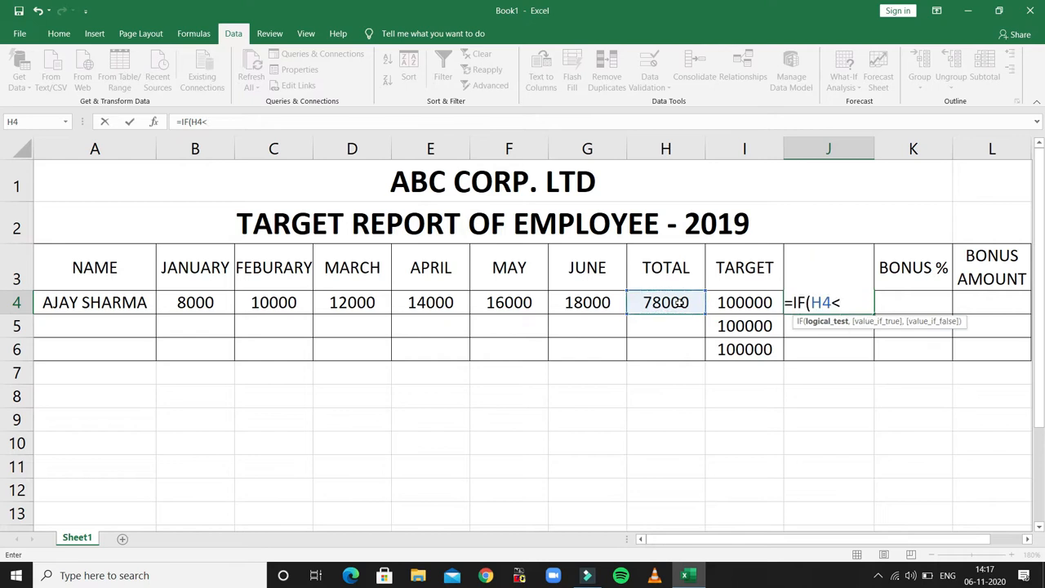
pyautogui.click(744, 302)
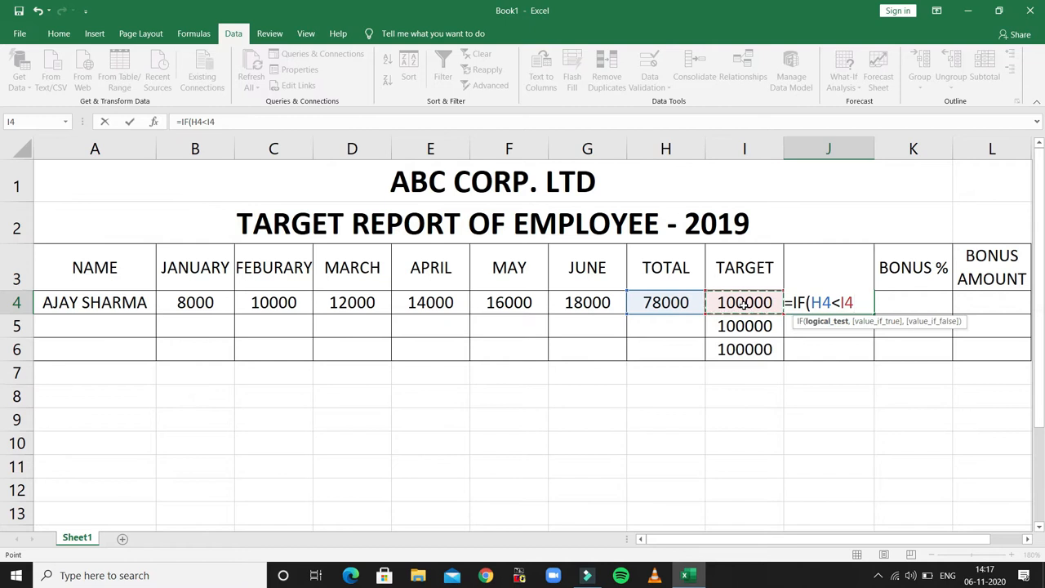
pyautogui.write(',')
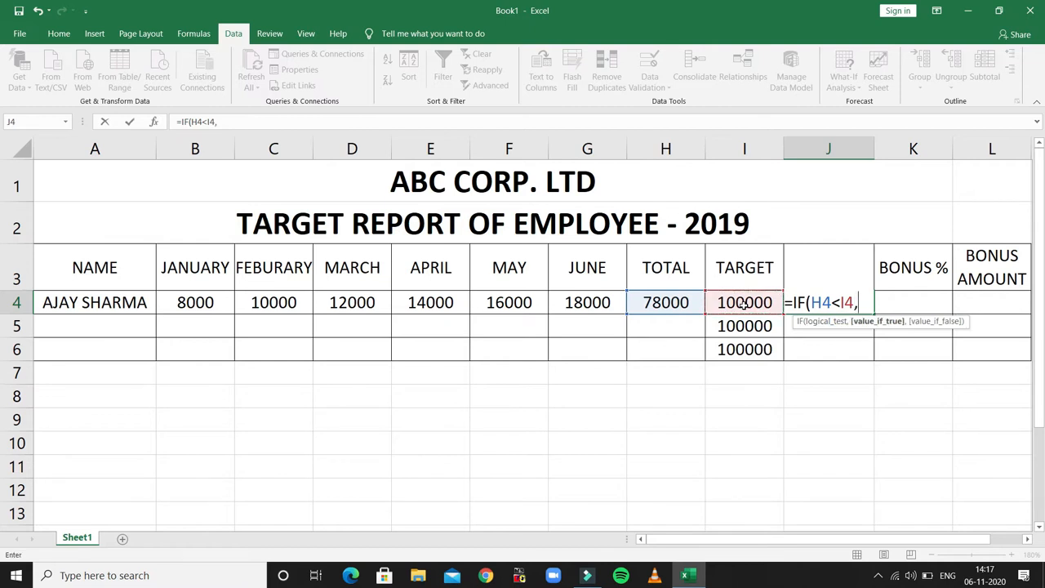
pyautogui.write('"NO')
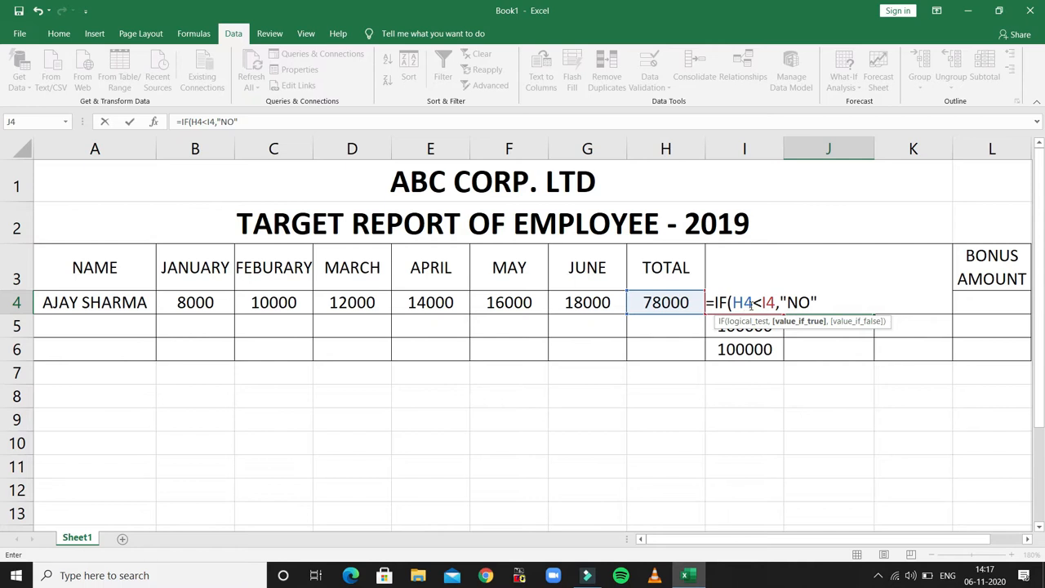
pyautogui.write(',')
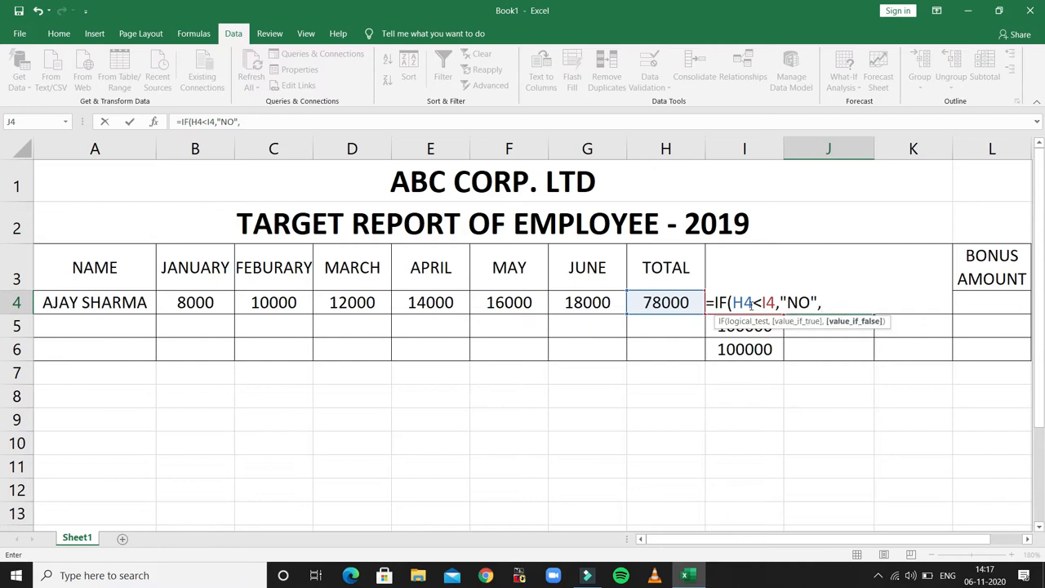
pyautogui.write('"YES")')
pyautogui.press('Return')
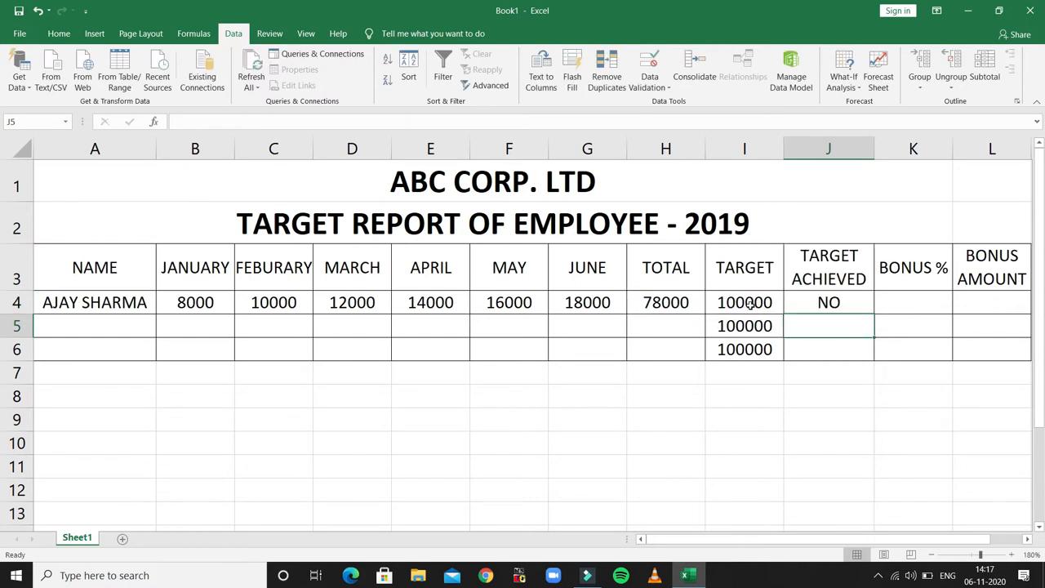
pyautogui.click(871, 304)
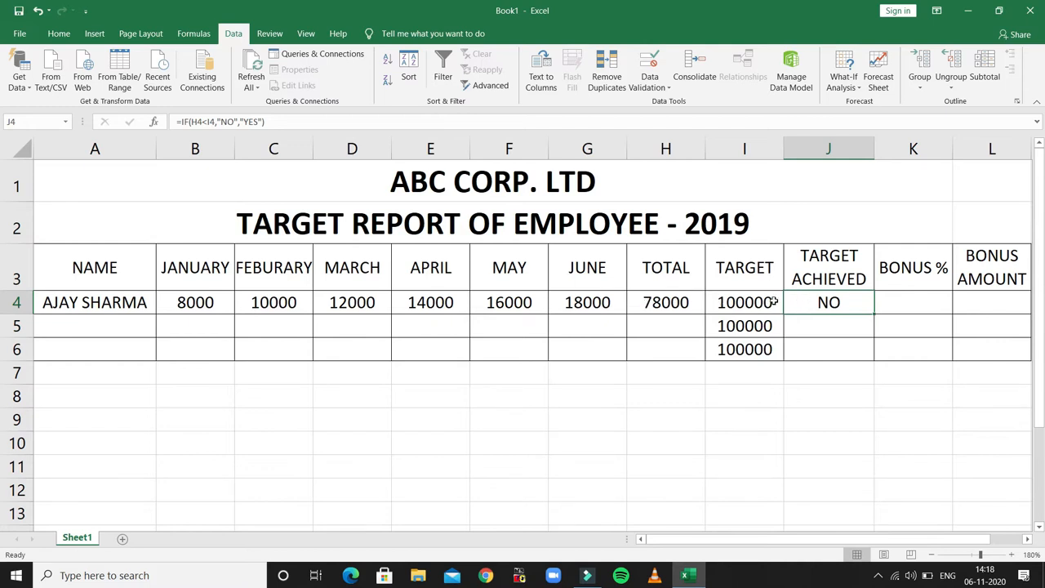
# Enter an IF formula in K4 that returns "10" when J4 equals "YES", otherwise "N/A"
pyautogui.click(899, 309)
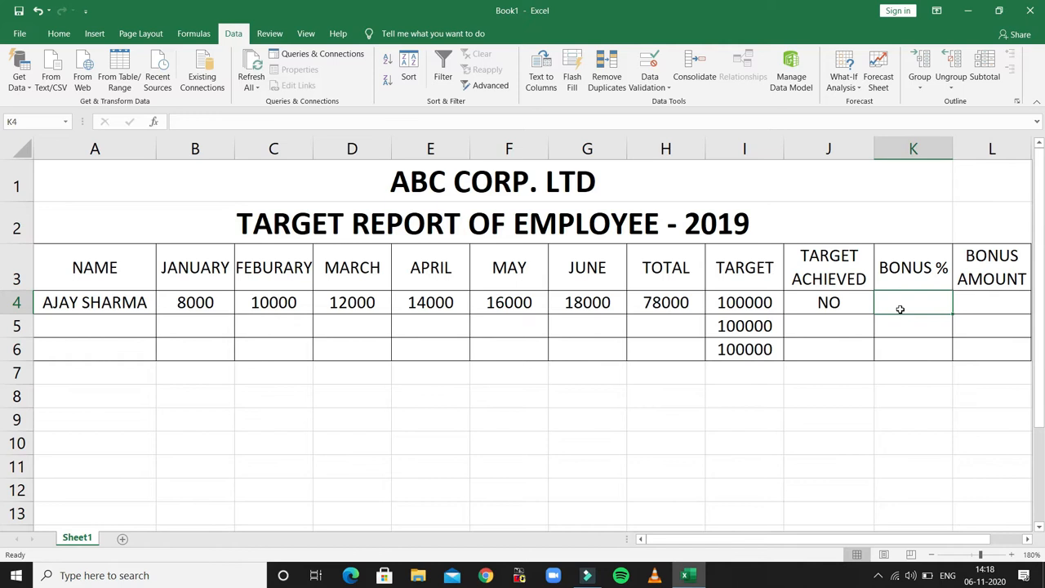
pyautogui.write('=')
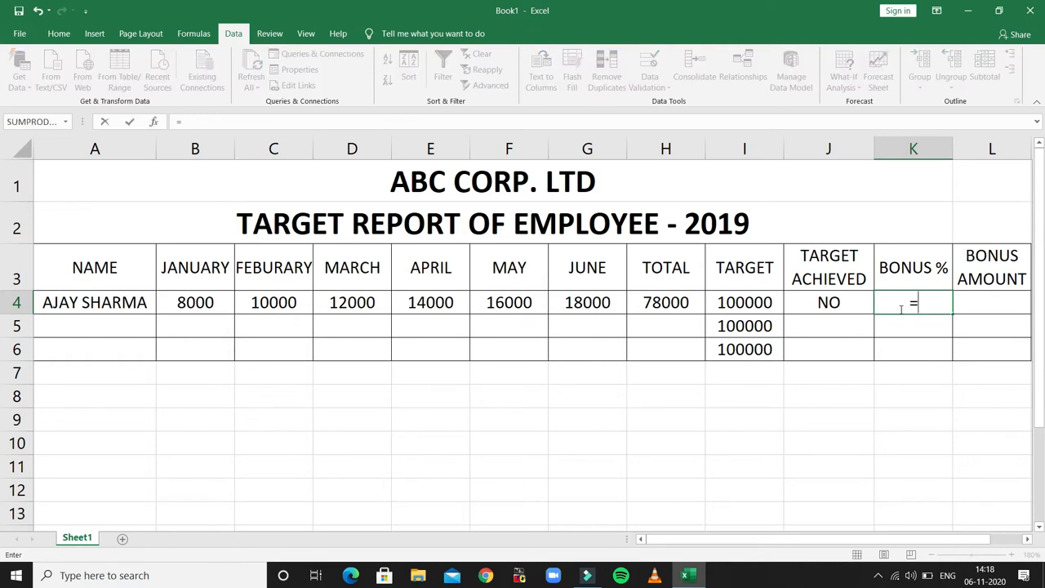
pyautogui.write('IF')
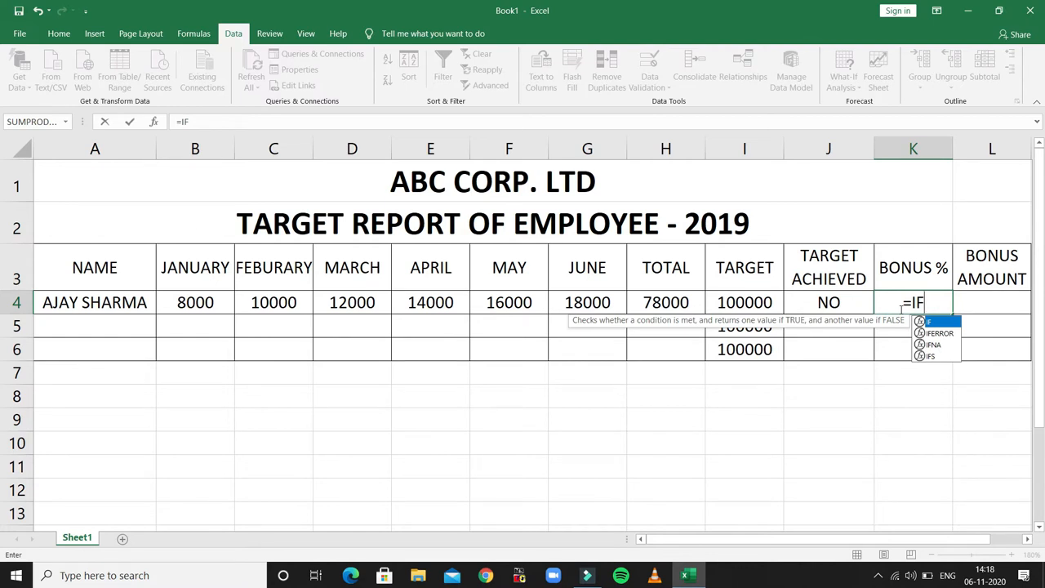
pyautogui.write('(')
pyautogui.click(844, 304)
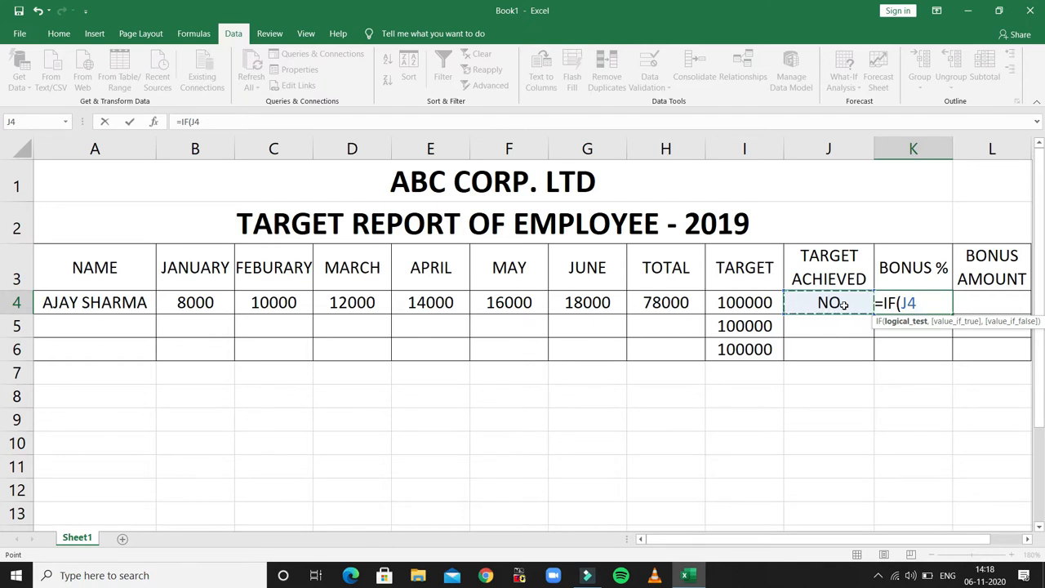
pyautogui.write('=')
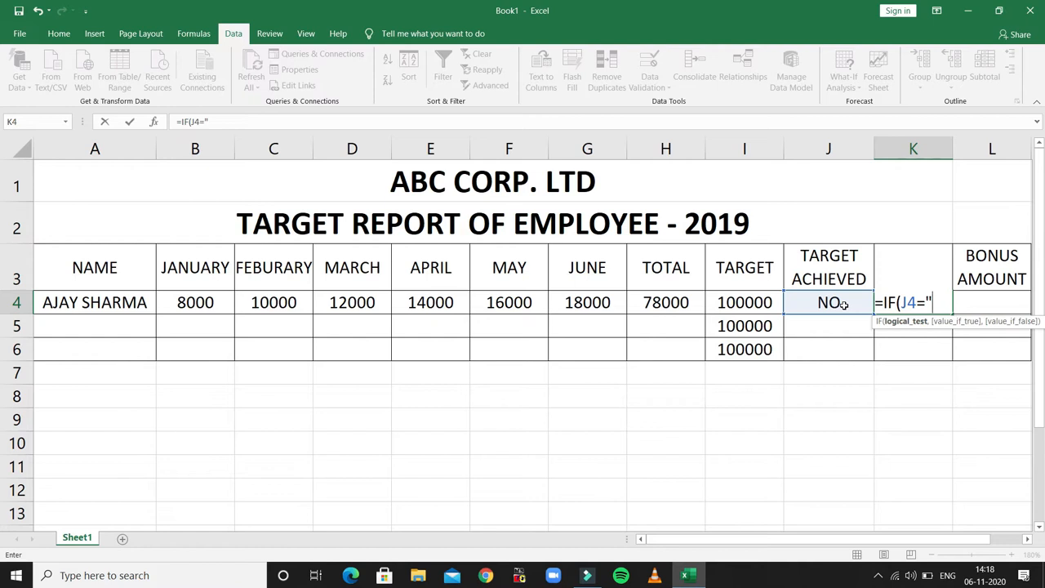
pyautogui.write('YES","')
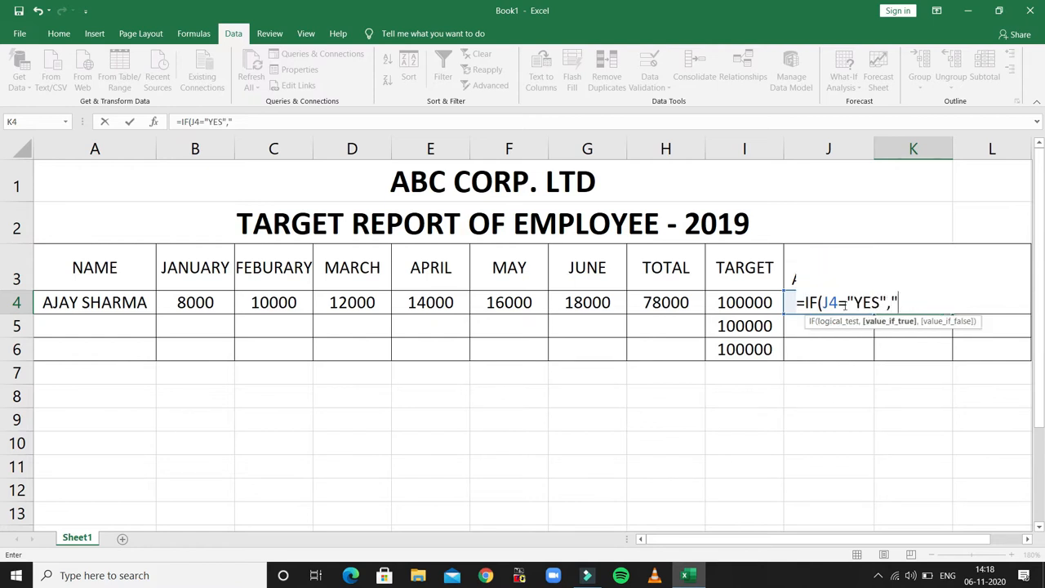
pyautogui.write('10","')
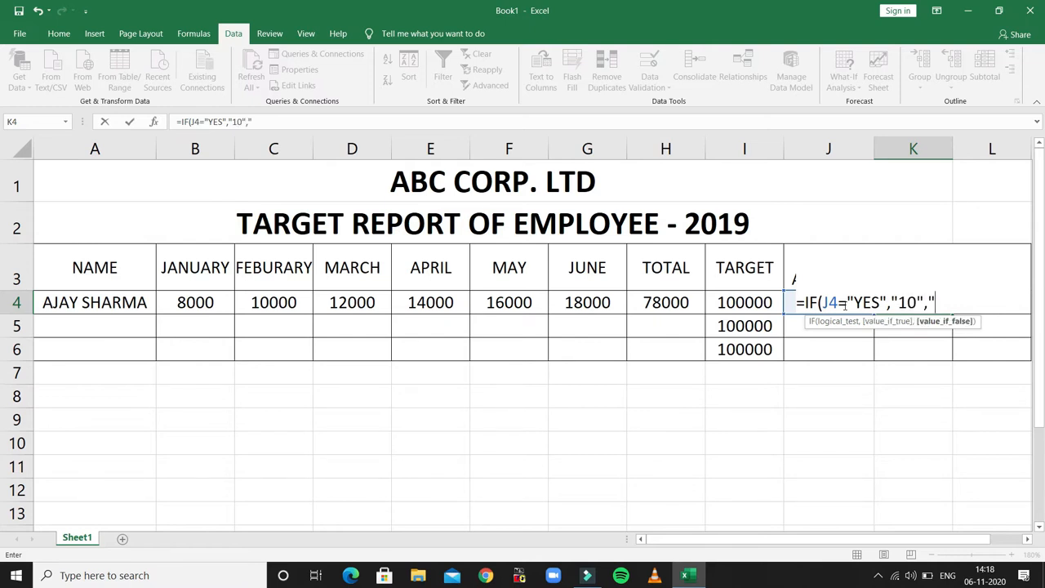
pyautogui.write('N/A")')
pyautogui.press('Return')
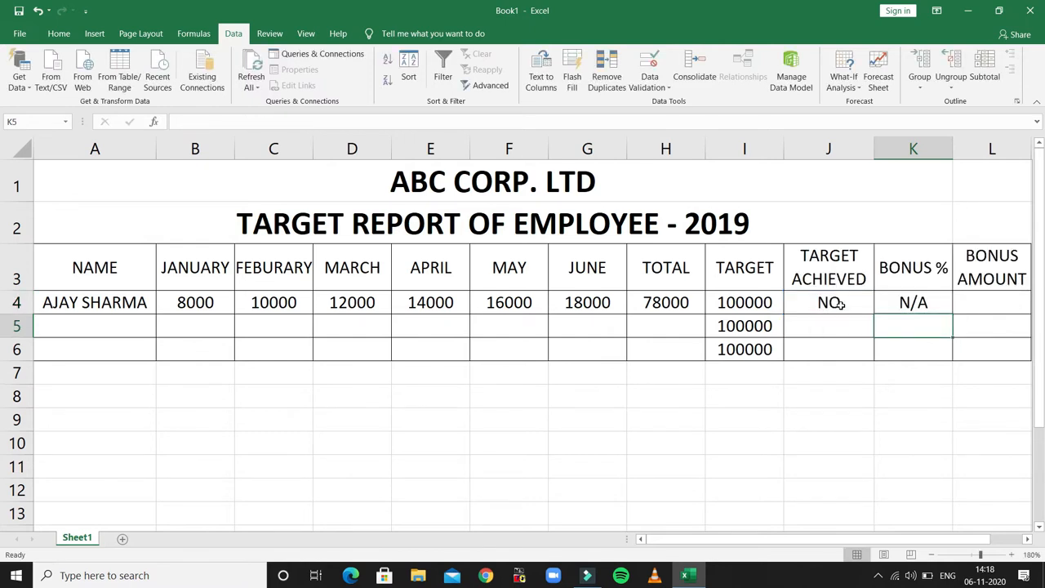
pyautogui.click(936, 302)
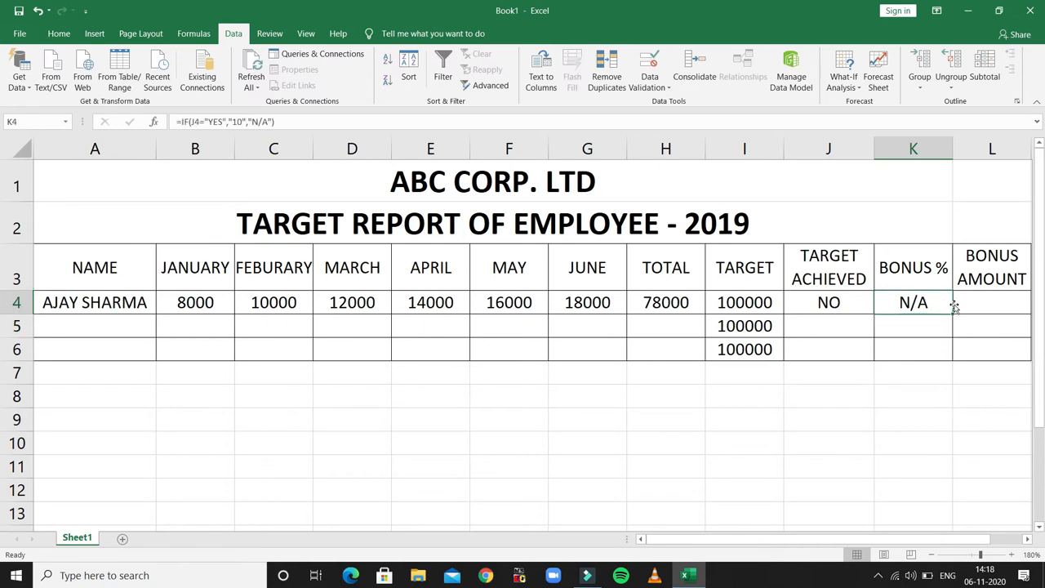
# Try to enter an IF formula in L4 returning "N/A" when K4 equals "N/A", otherwise (=H4*10/100)
pyautogui.click(968, 302)
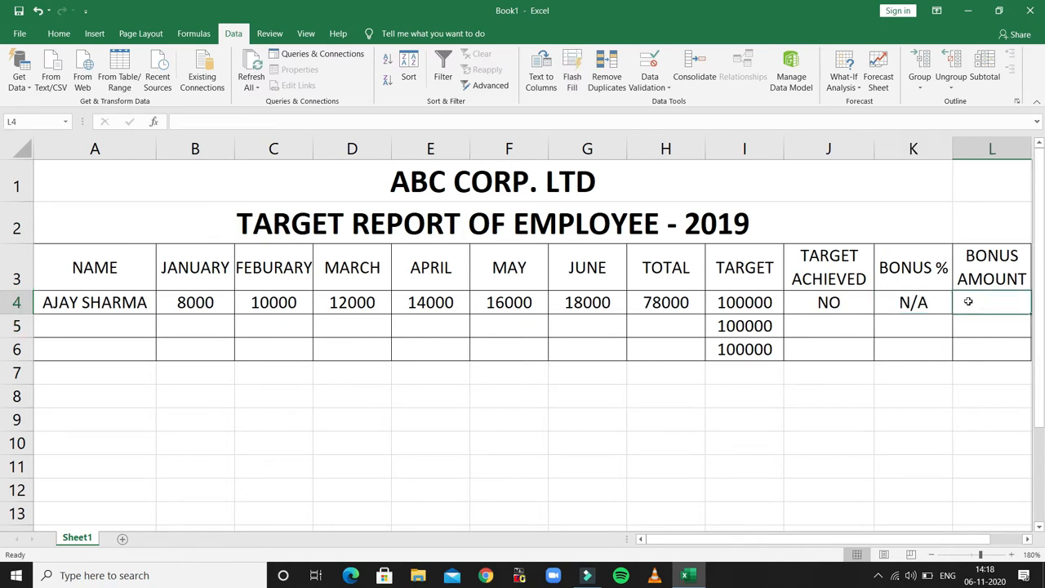
pyautogui.write('=')
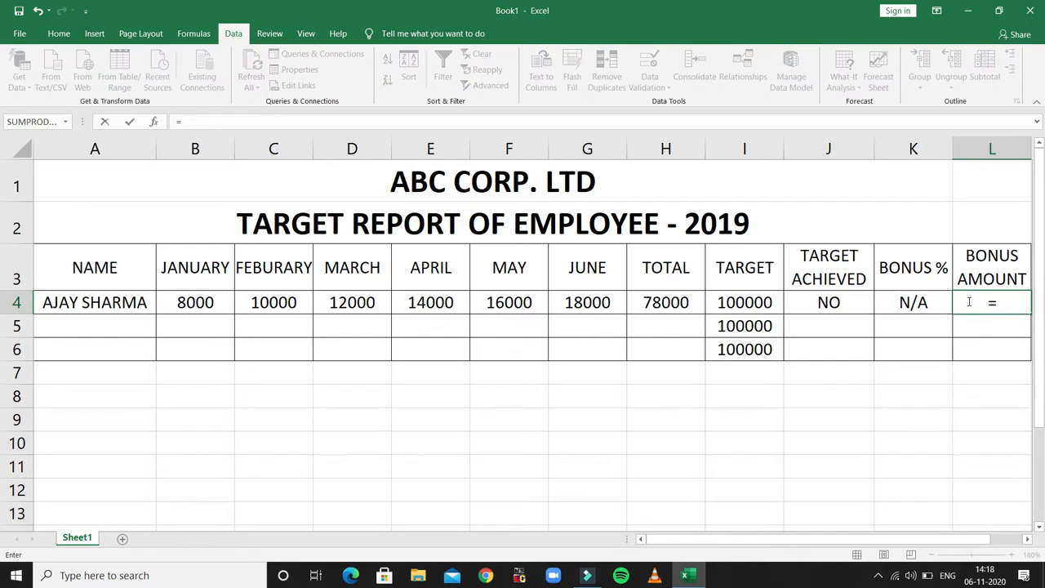
pyautogui.write('IF')
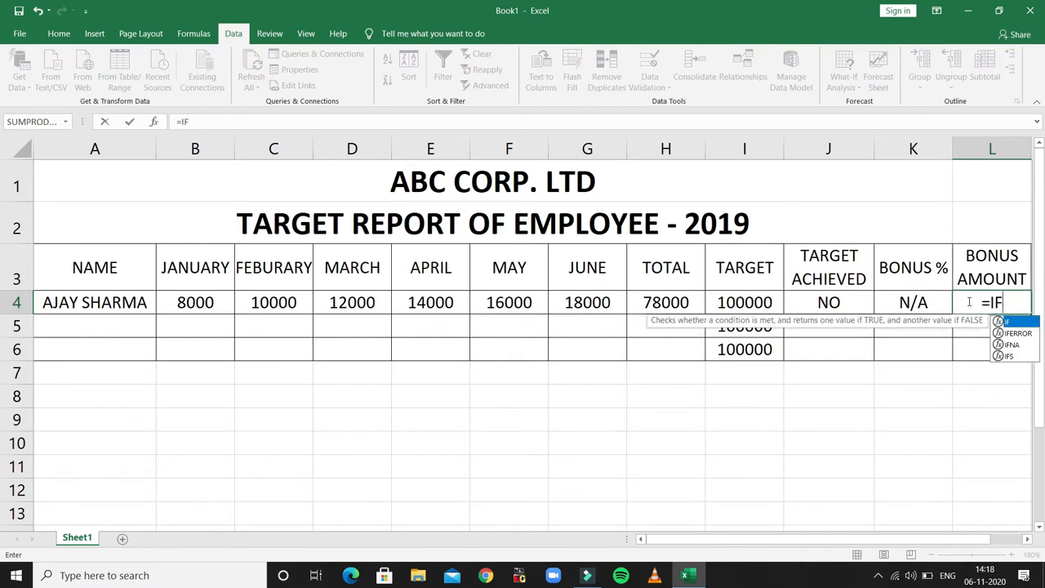
pyautogui.write('(')
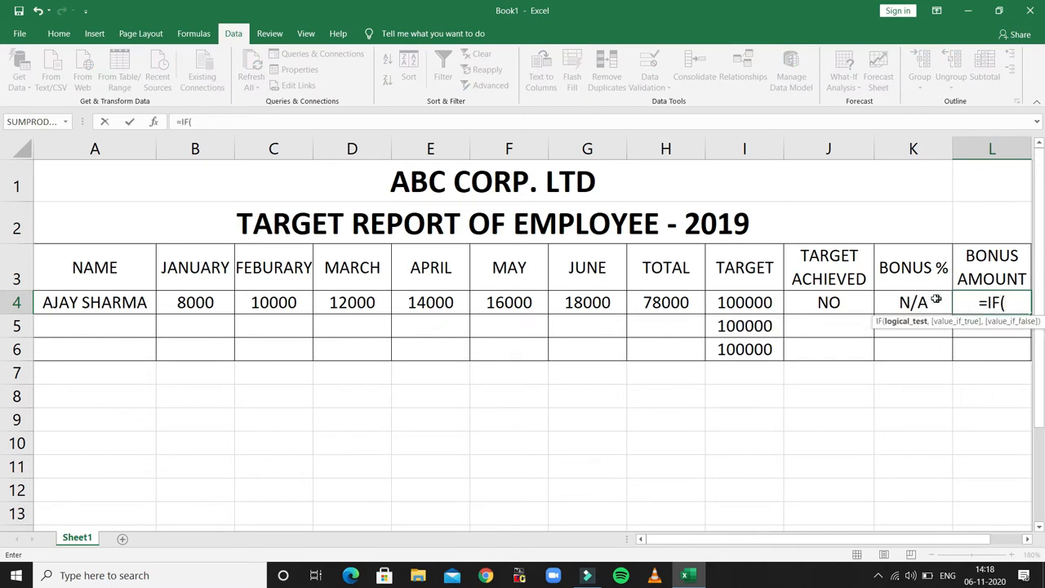
pyautogui.click(932, 300)
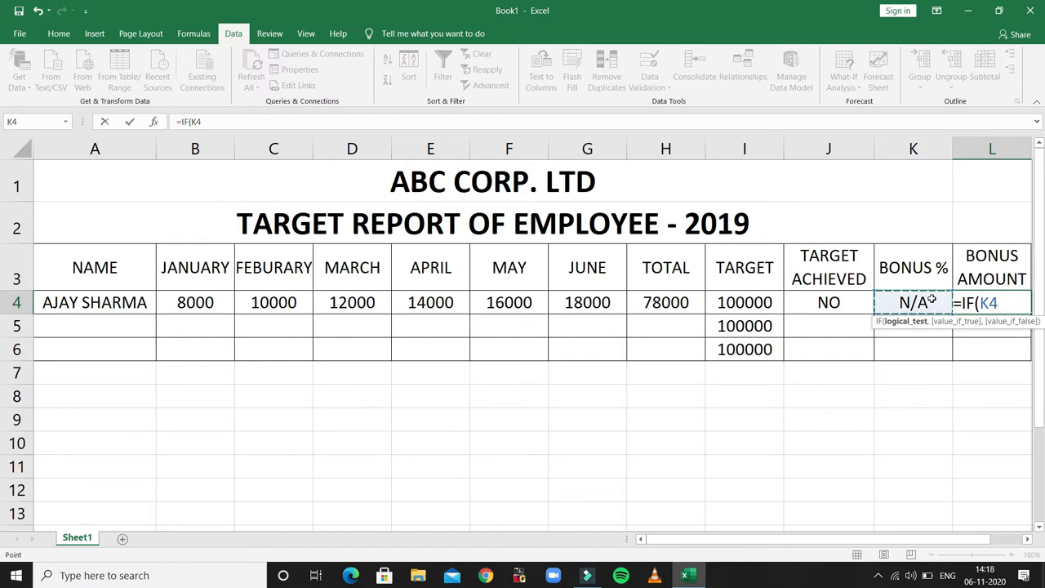
pyautogui.write('="N/A')
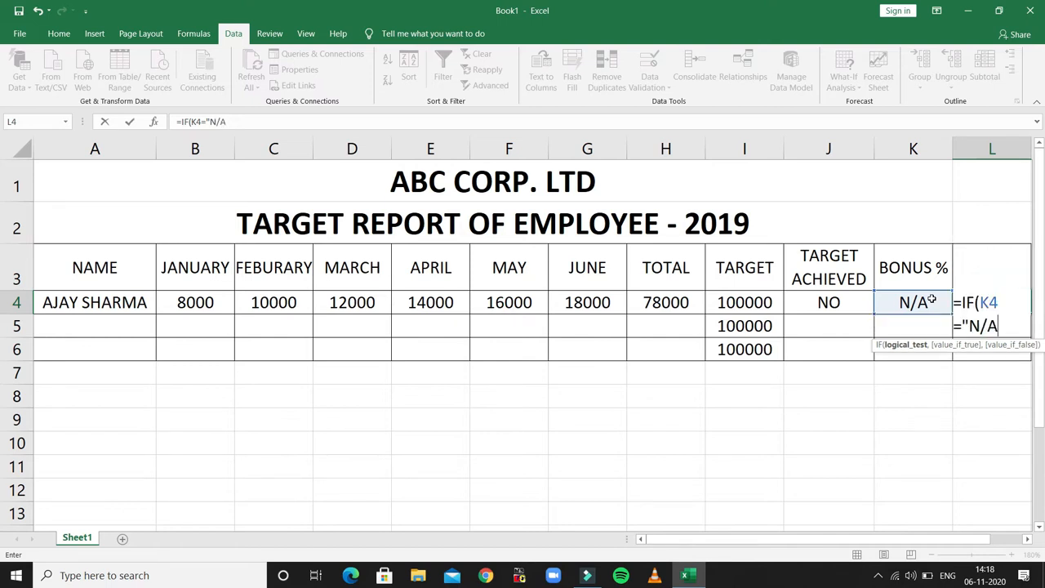
pyautogui.write('",')
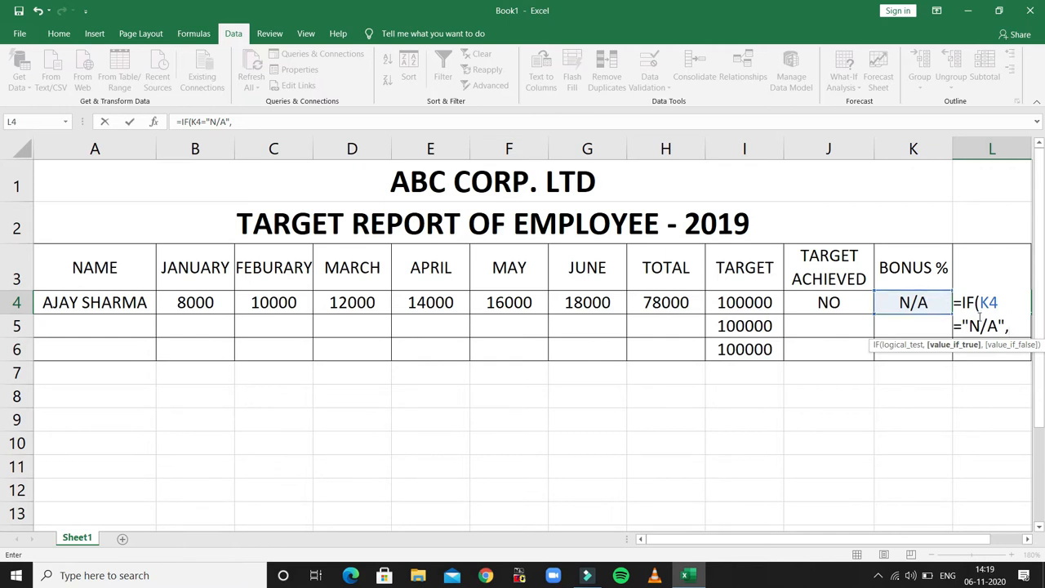
pyautogui.write('"N/A')
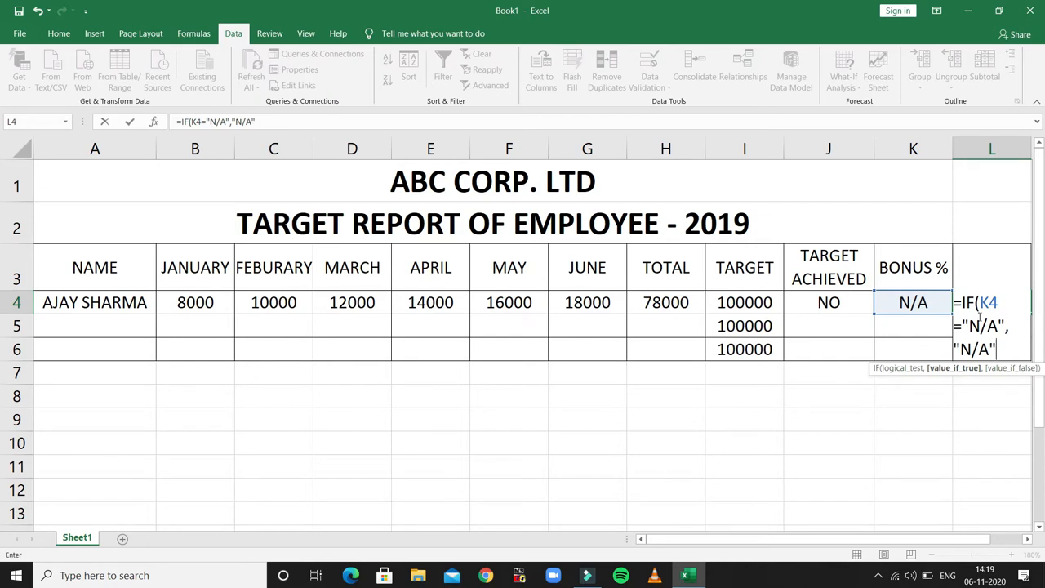
pyautogui.write(' ,')
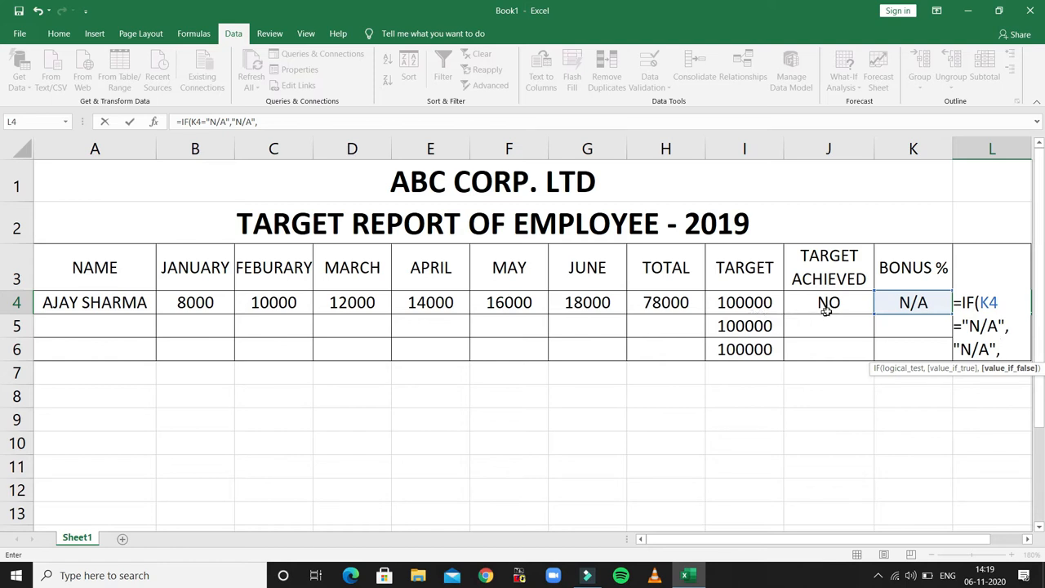
pyautogui.write('(=')
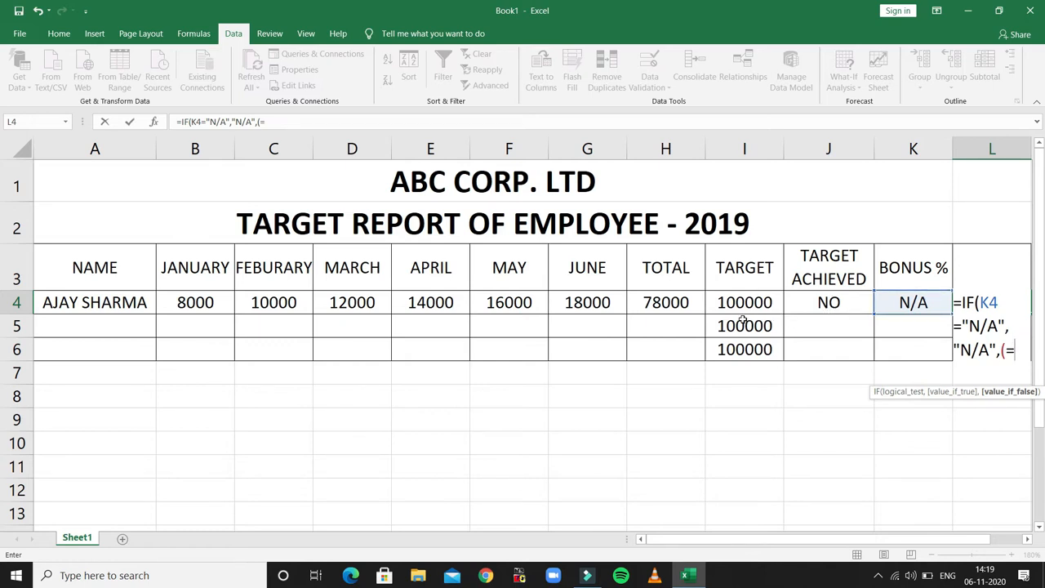
pyautogui.click(654, 306)
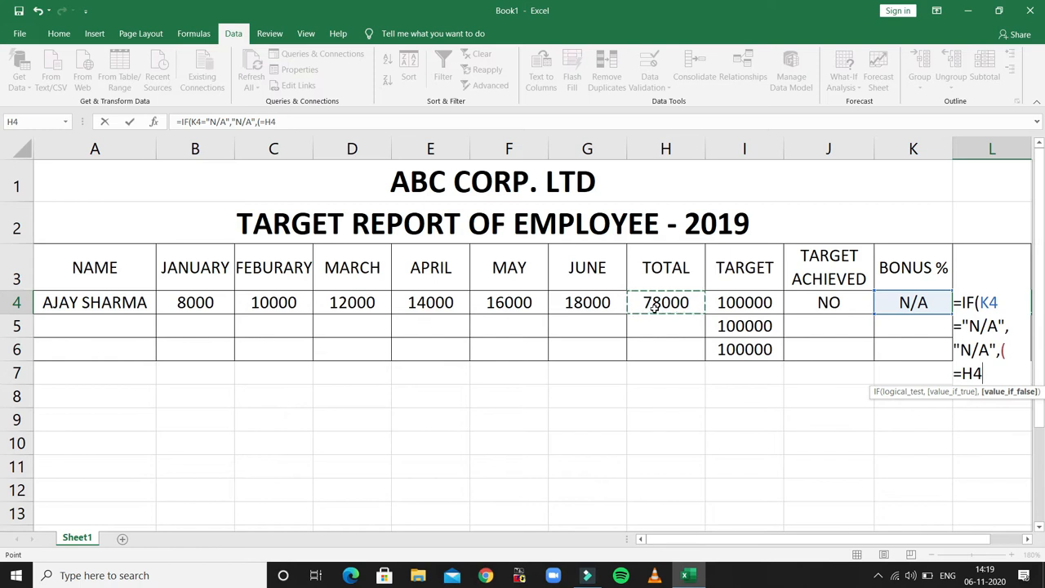
pyautogui.write('*10')
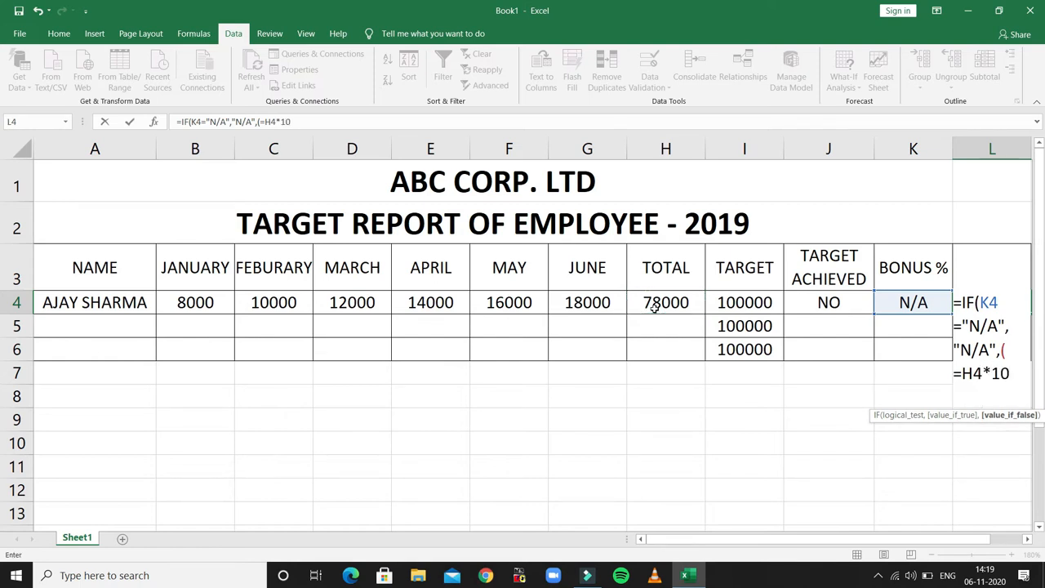
pyautogui.write('/10')
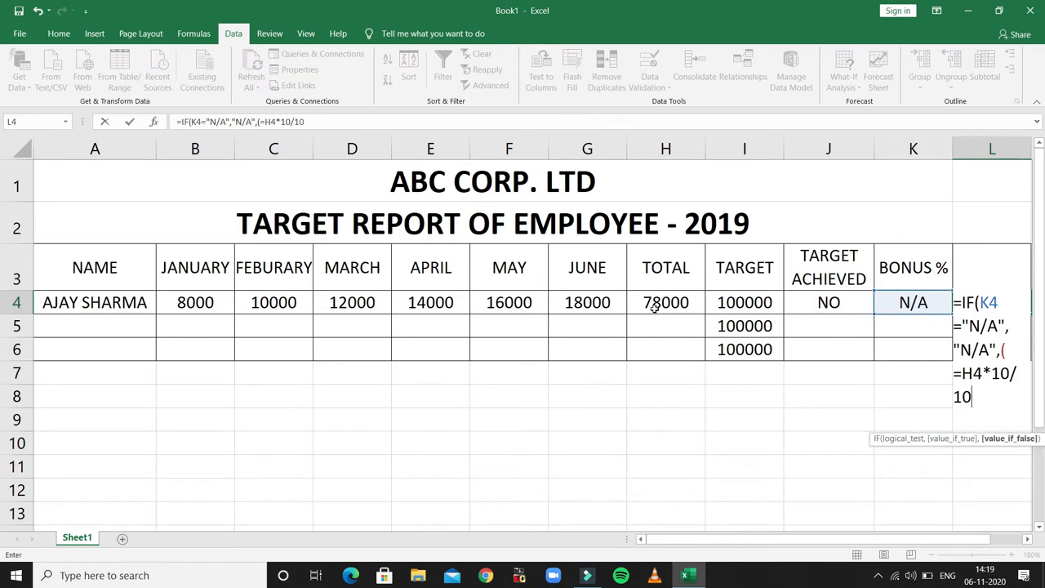
pyautogui.write('0))')
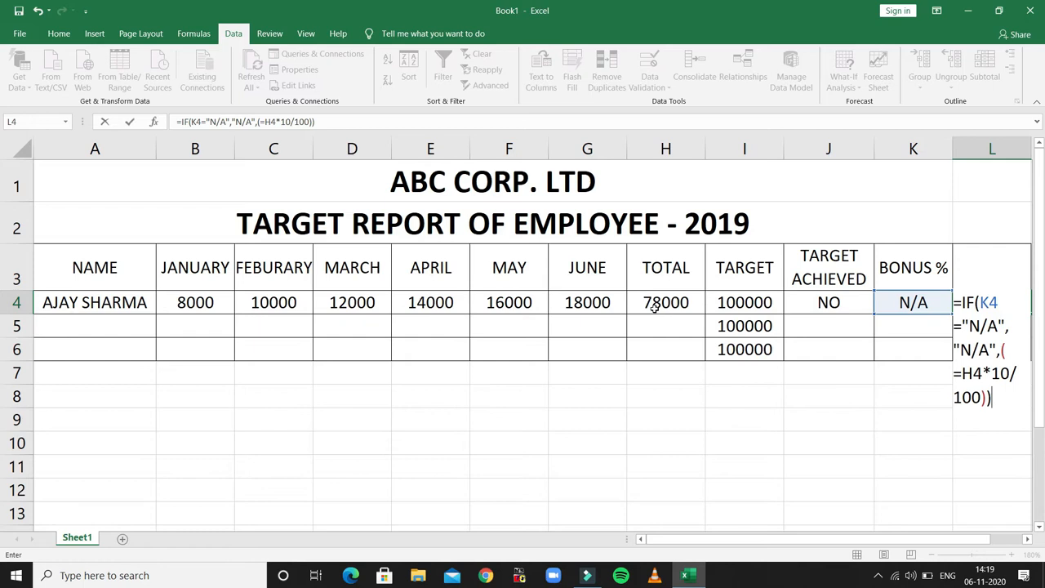
pyautogui.press('Return')
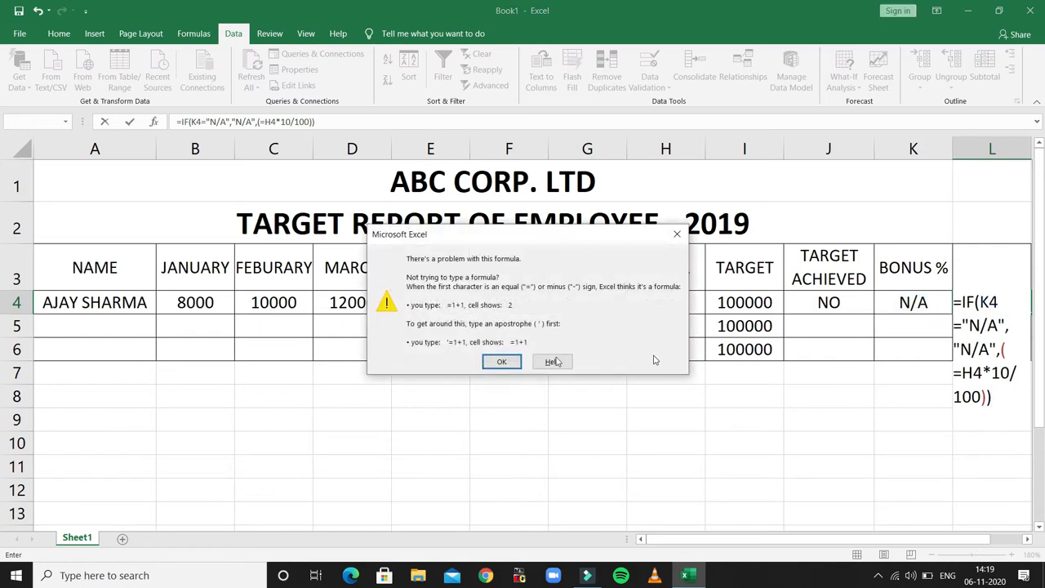
pyautogui.click(495, 361)
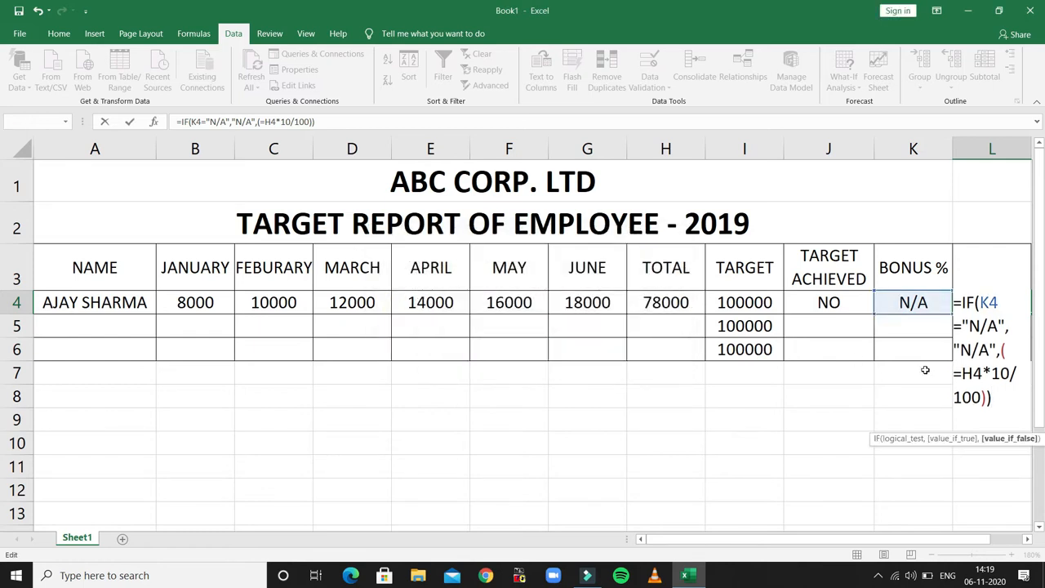
# Replace the L4 formula with an IF formula that returns "N/A" when K4 equals "N/A", with no value for the false case
pyautogui.click(993, 399)
pyautogui.hotkey('shift', 'Up')
pyautogui.hotkey('shift', 'Up')
pyautogui.hotkey('shift', 'Up')
pyautogui.hotkey('shift', 'Up')
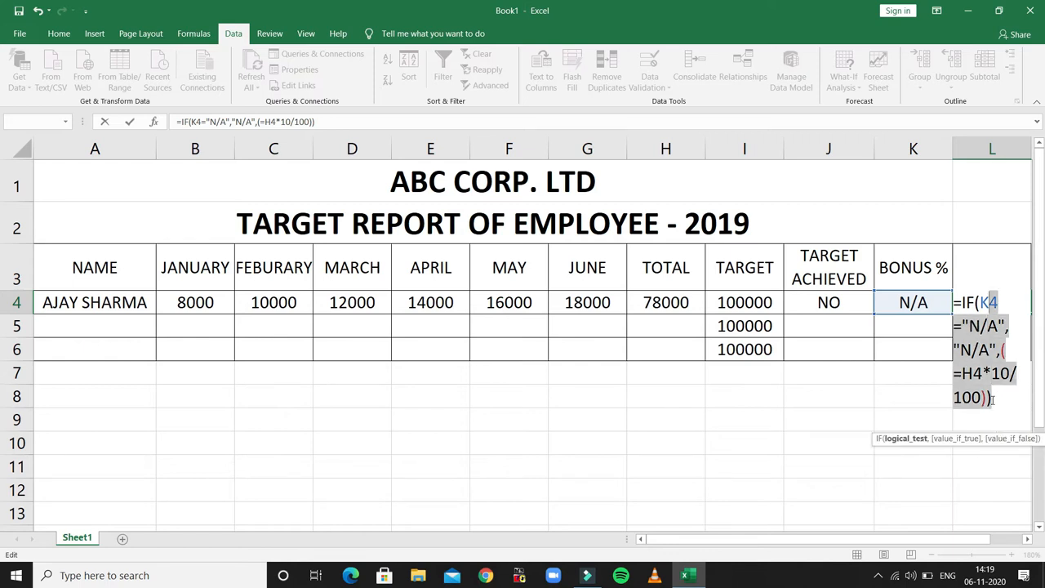
pyautogui.hotkey('shift', 'Home')
pyautogui.write('=')
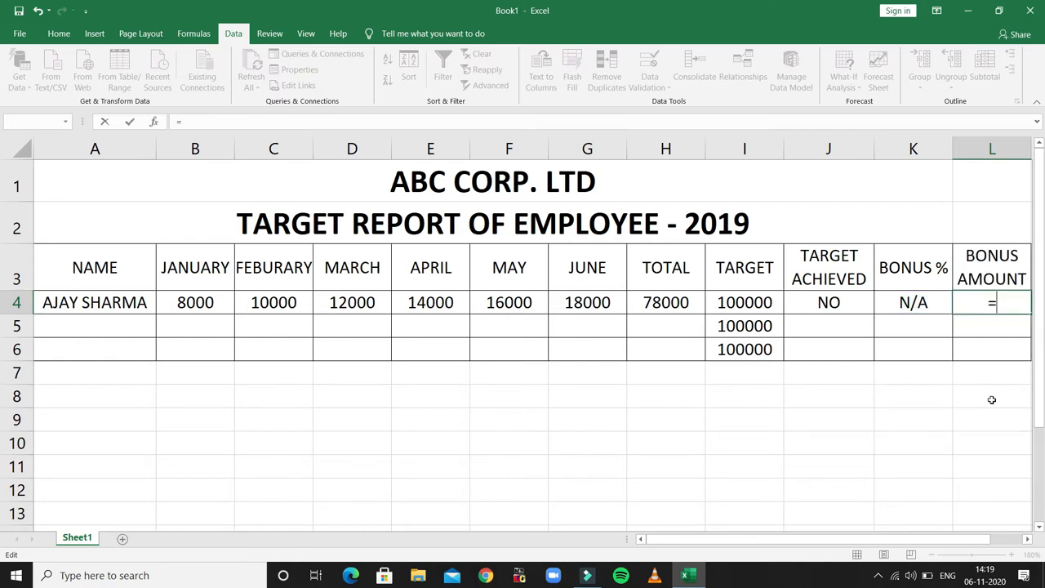
pyautogui.write('I')
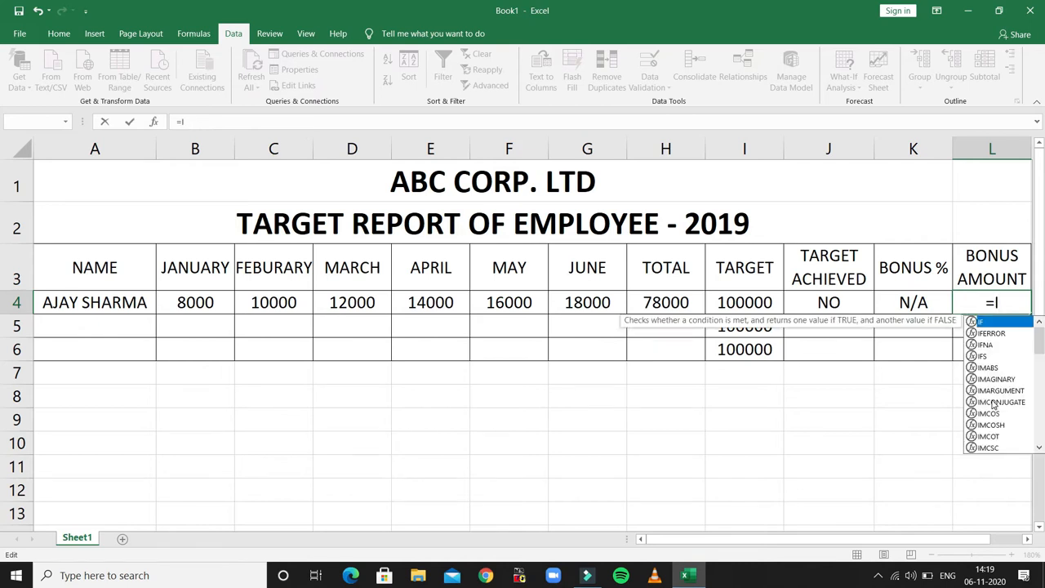
pyautogui.write('F(')
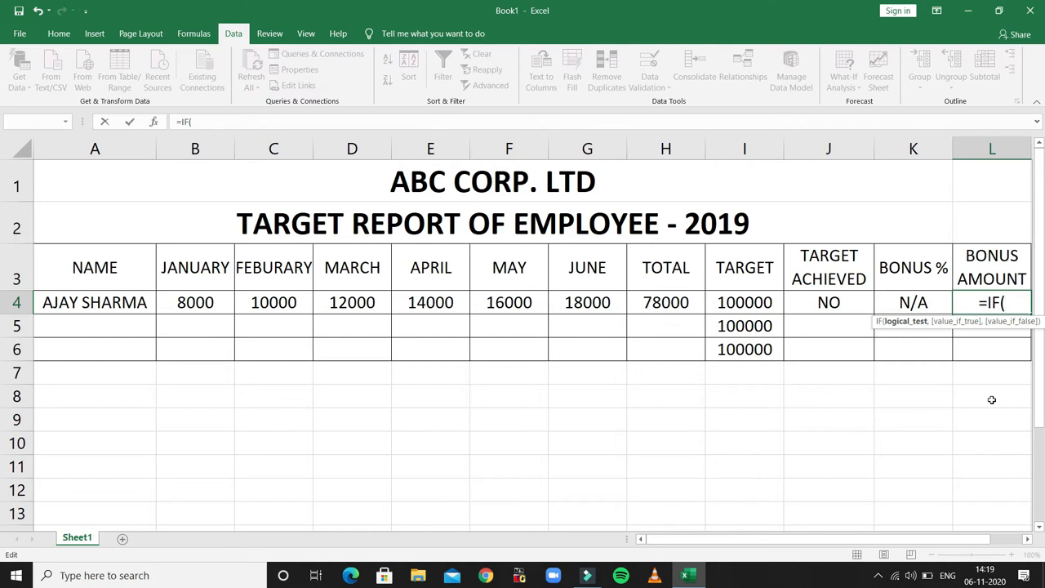
pyautogui.click(902, 307)
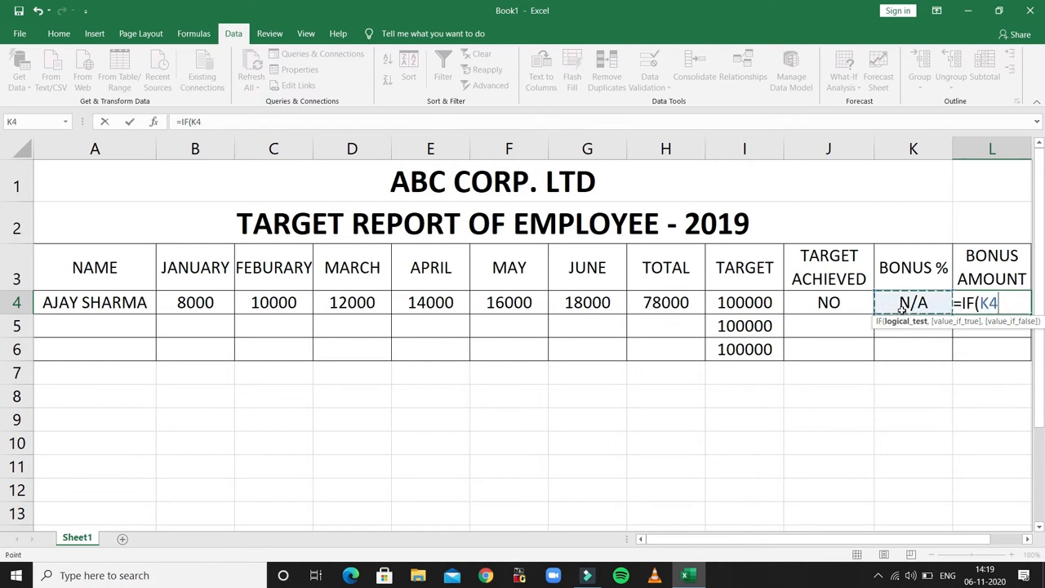
pyautogui.write('=')
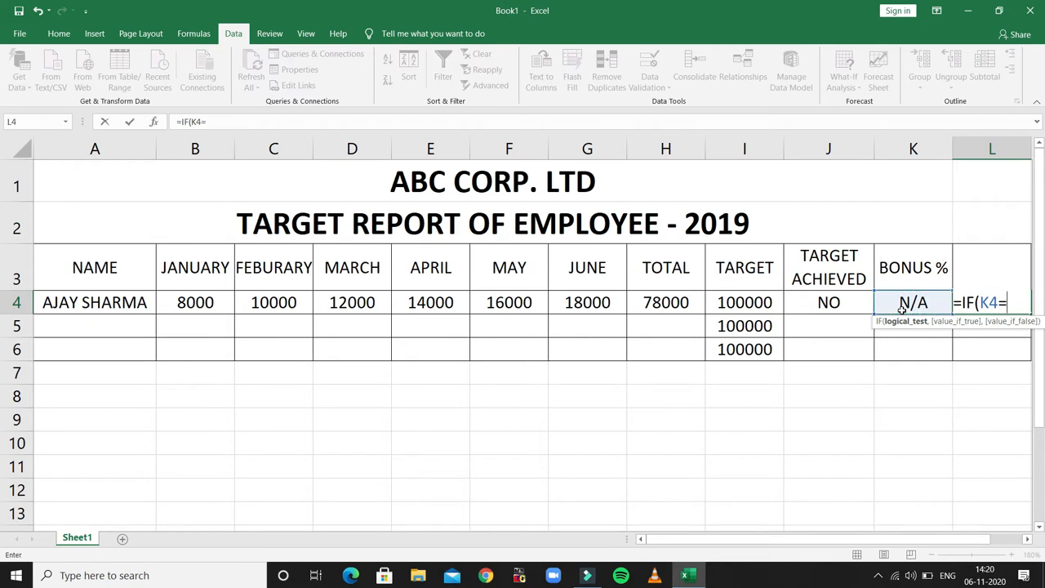
pyautogui.write('"N/A')
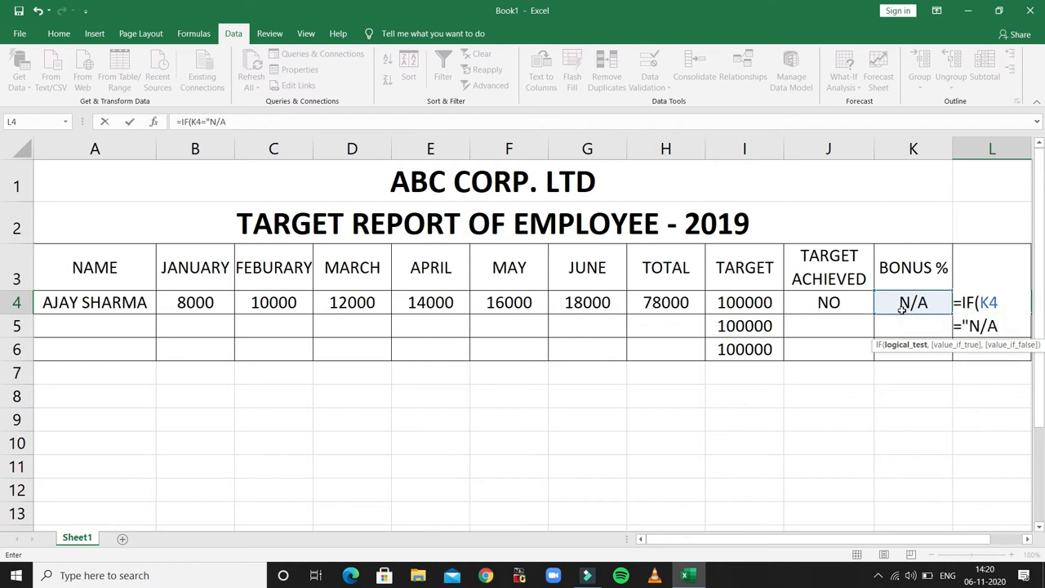
pyautogui.write('",')
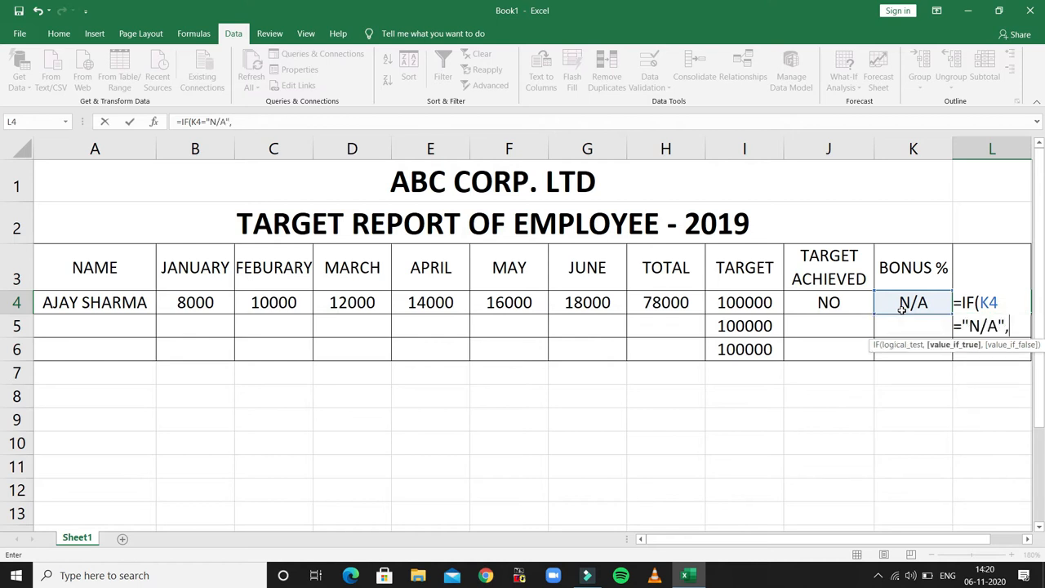
pyautogui.write('"N/A")')
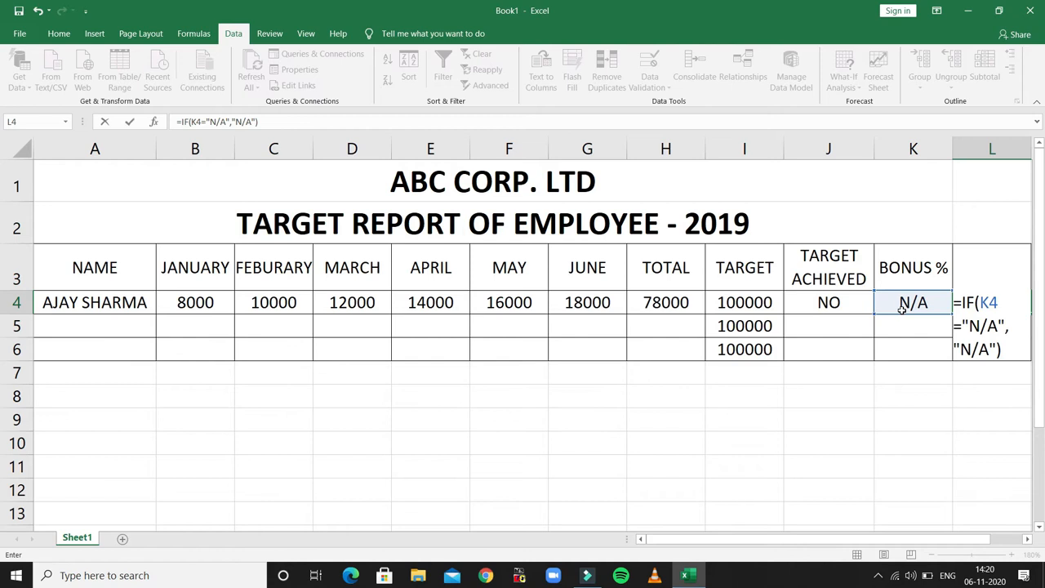
pyautogui.press('Return')
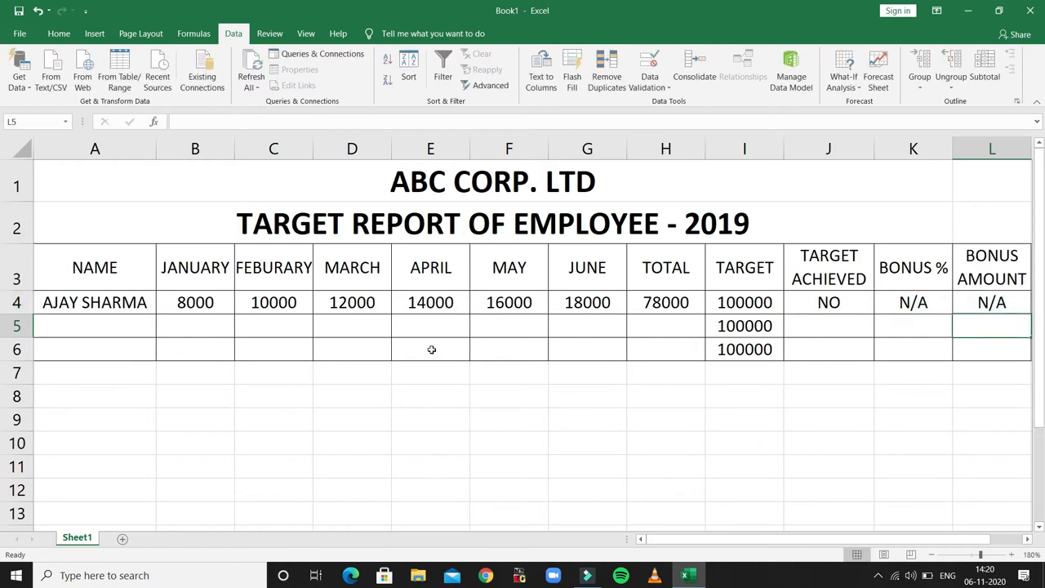
# Fill in row 5 with the second employee's name and January to June figures: 10000, 15000, 18000, 20000, 25000 and 30000
pyautogui.click(109, 330)
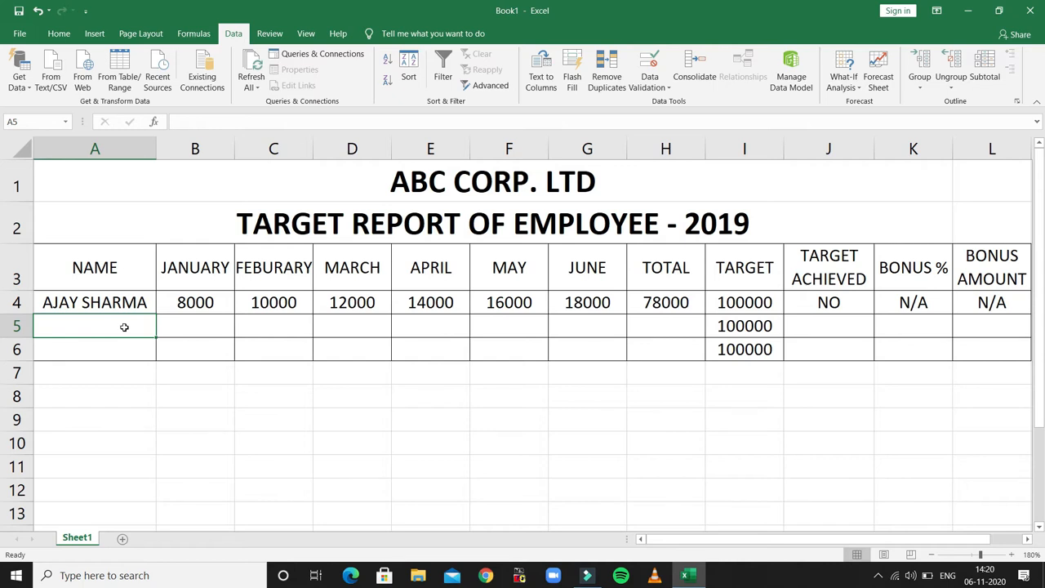
pyautogui.write('BHARAT')
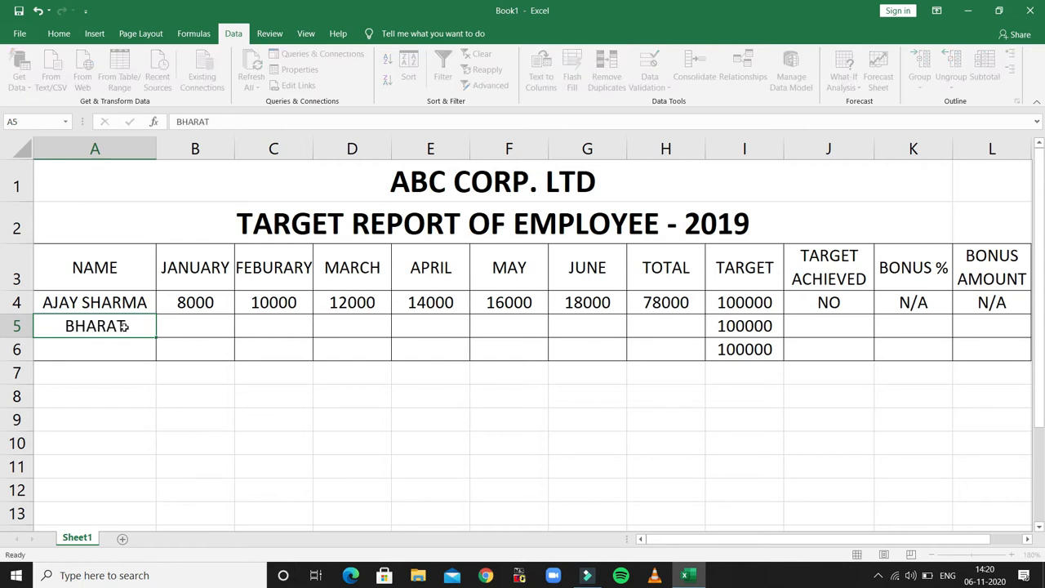
pyautogui.press('Tab')
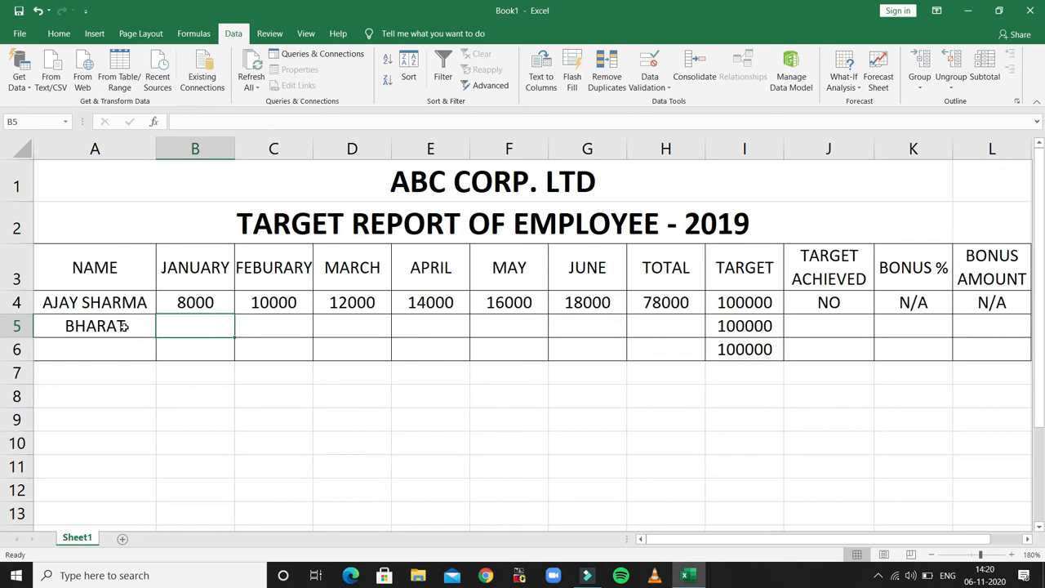
pyautogui.write('10000')
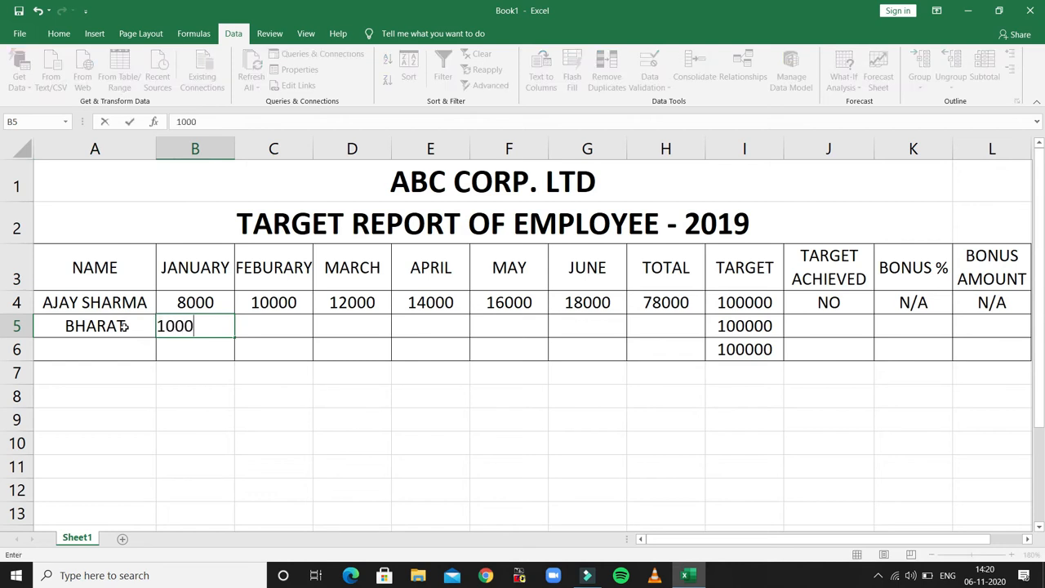
pyautogui.press('Tab')
pyautogui.write('15000')
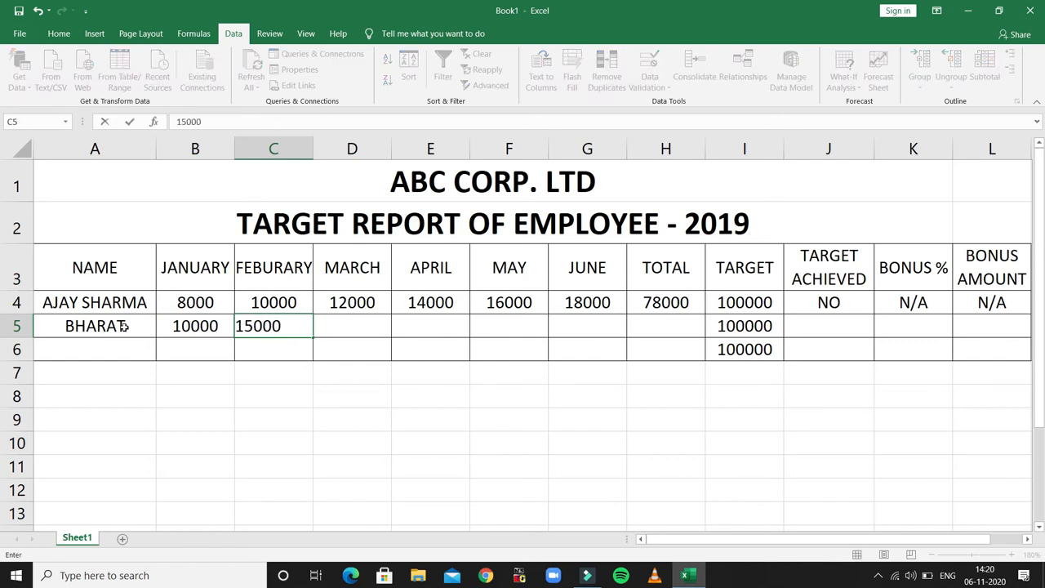
pyautogui.press('Tab')
pyautogui.write('18000')
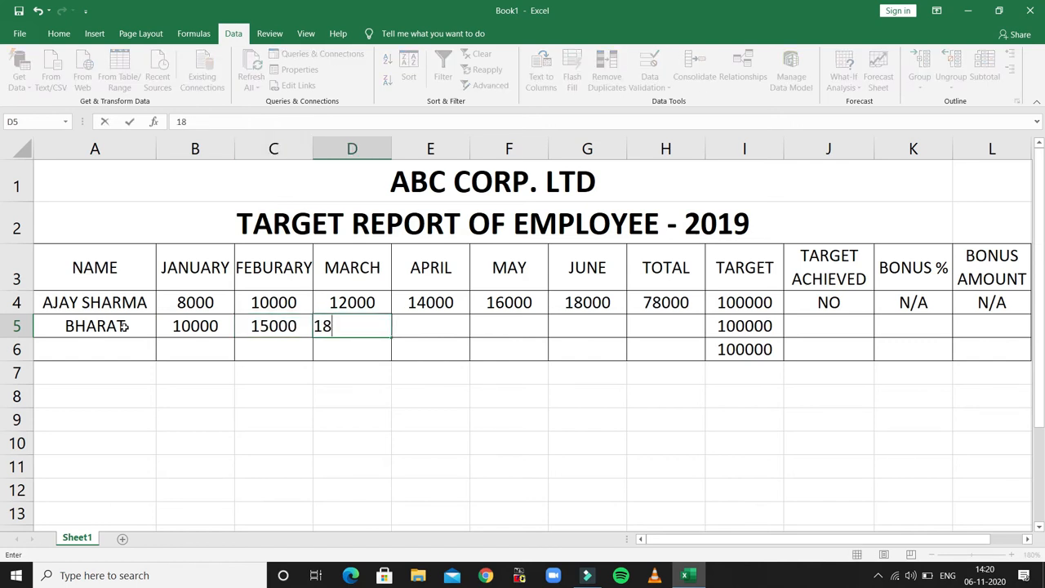
pyautogui.press('Tab')
pyautogui.write('20000')
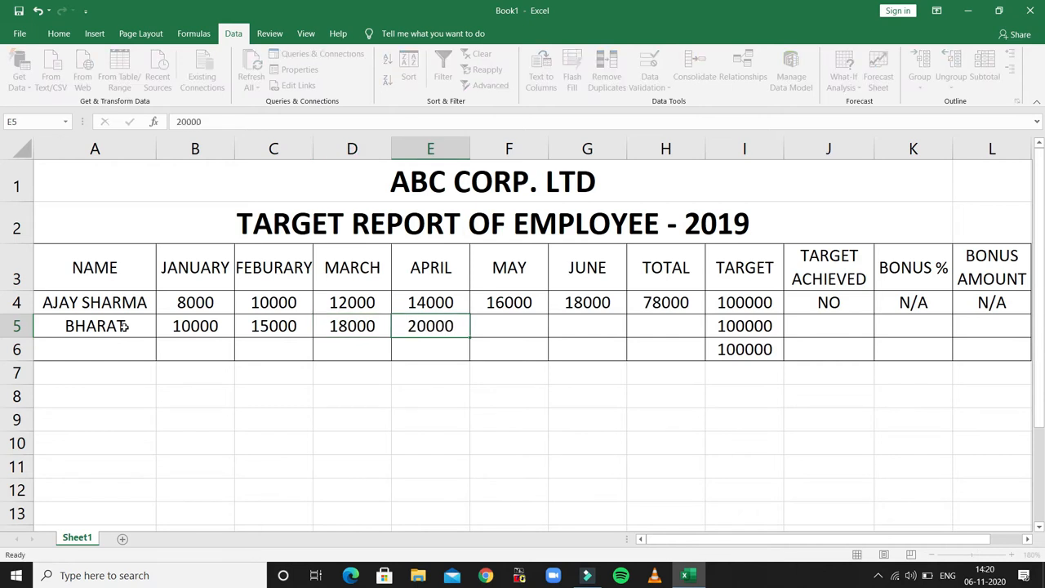
pyautogui.press('Tab')
pyautogui.write('25000')
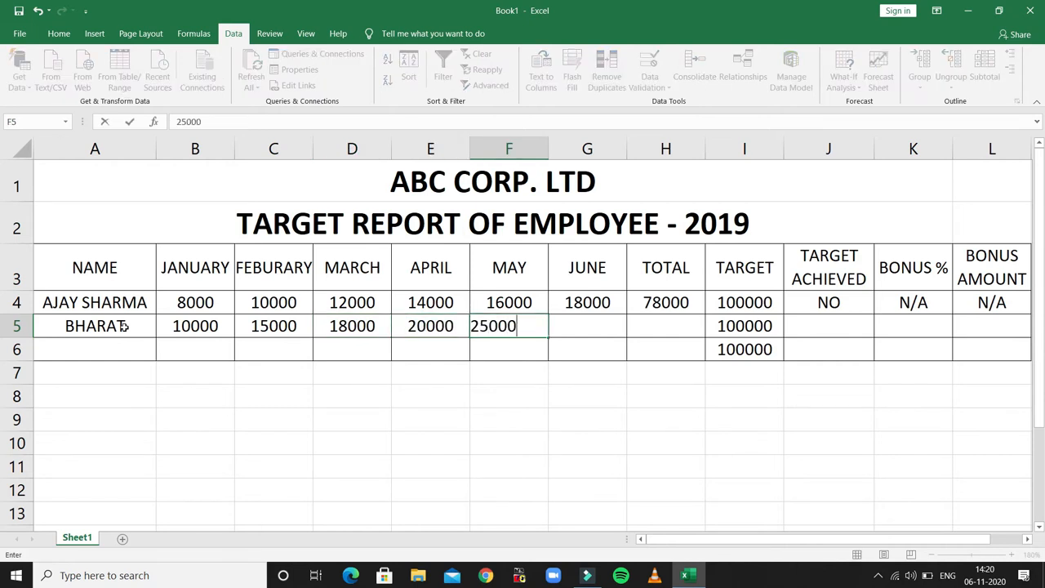
pyautogui.press('Tab')
pyautogui.write('30000')
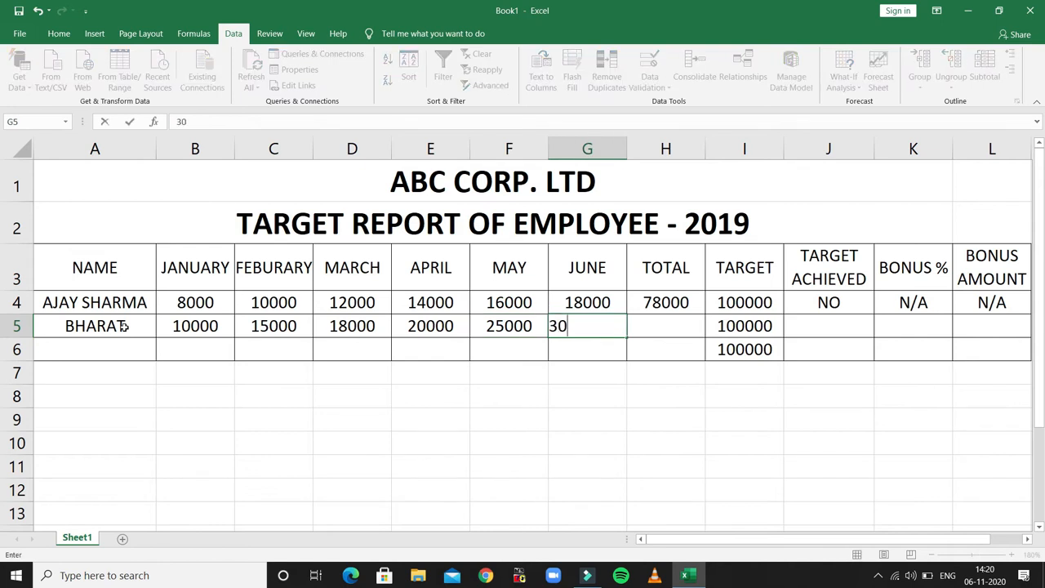
# Fill the Total, Target Achieved and Bonus % formulas from row 4 down to row 5
pyautogui.press('Tab')
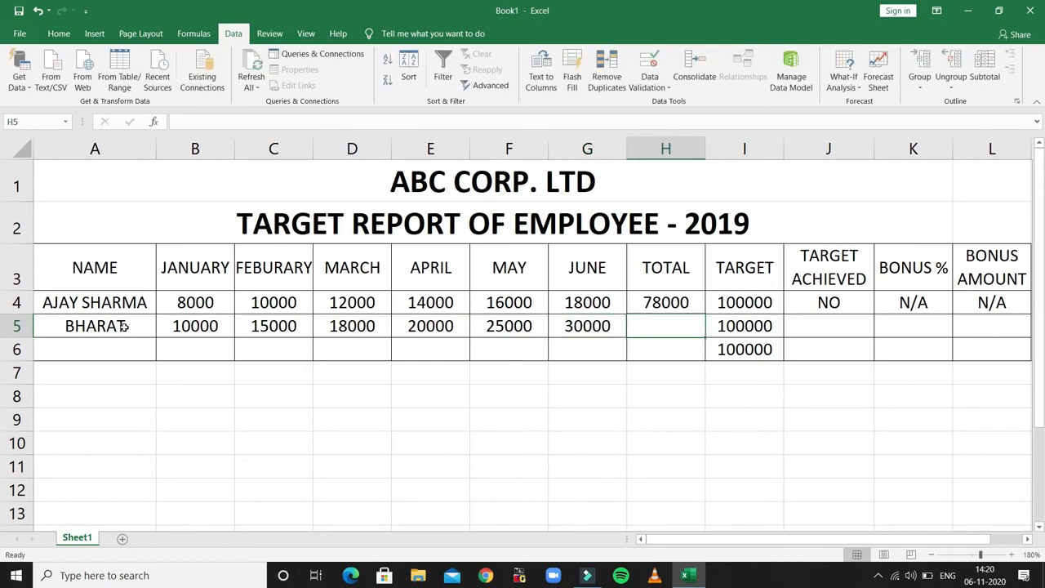
pyautogui.click(661, 301)
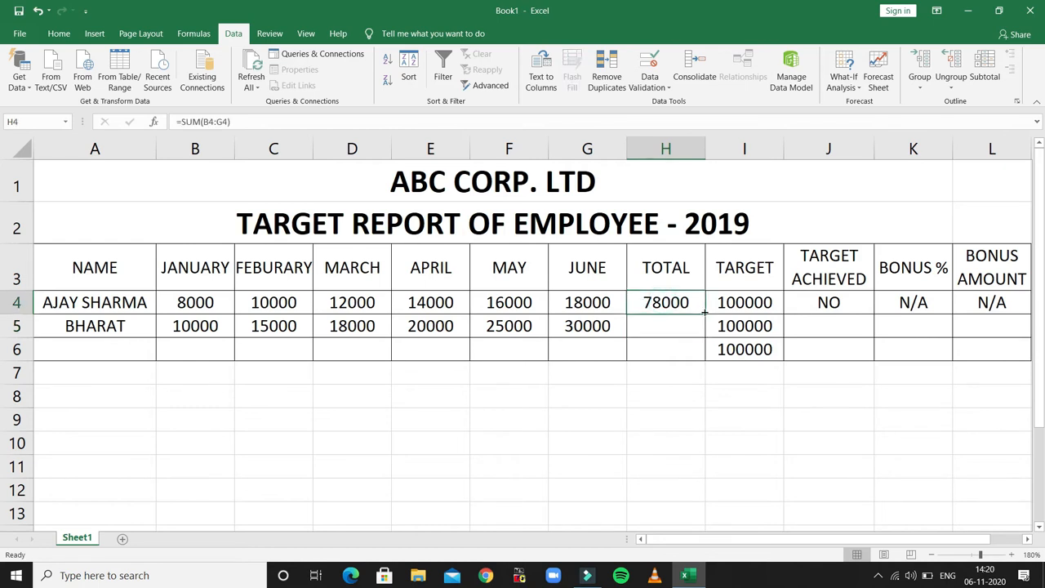
pyautogui.moveTo(704, 311); pyautogui.dragTo(704, 331)
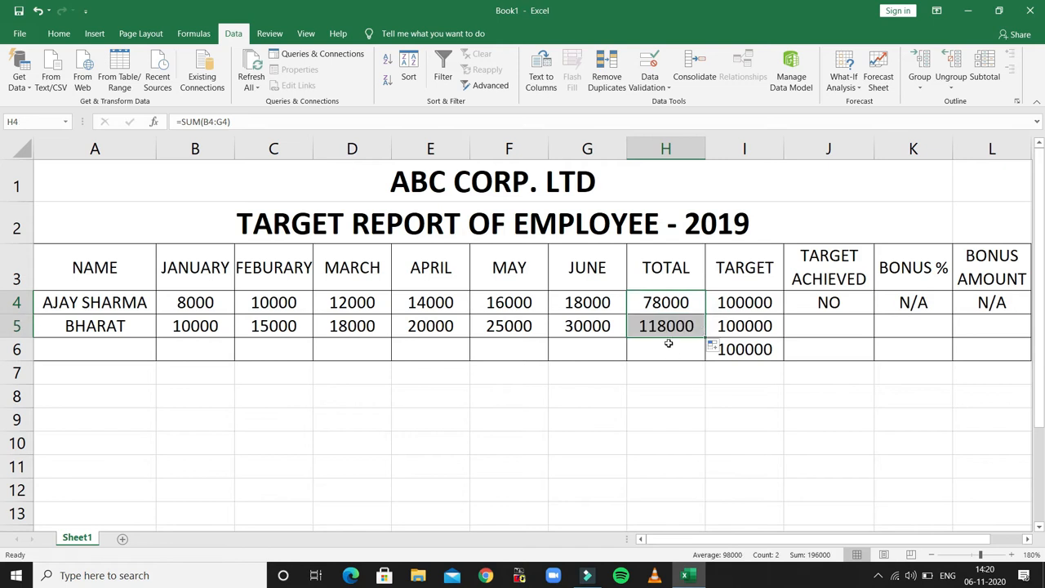
pyautogui.click(844, 306)
pyautogui.moveTo(874, 311); pyautogui.dragTo(873, 336)
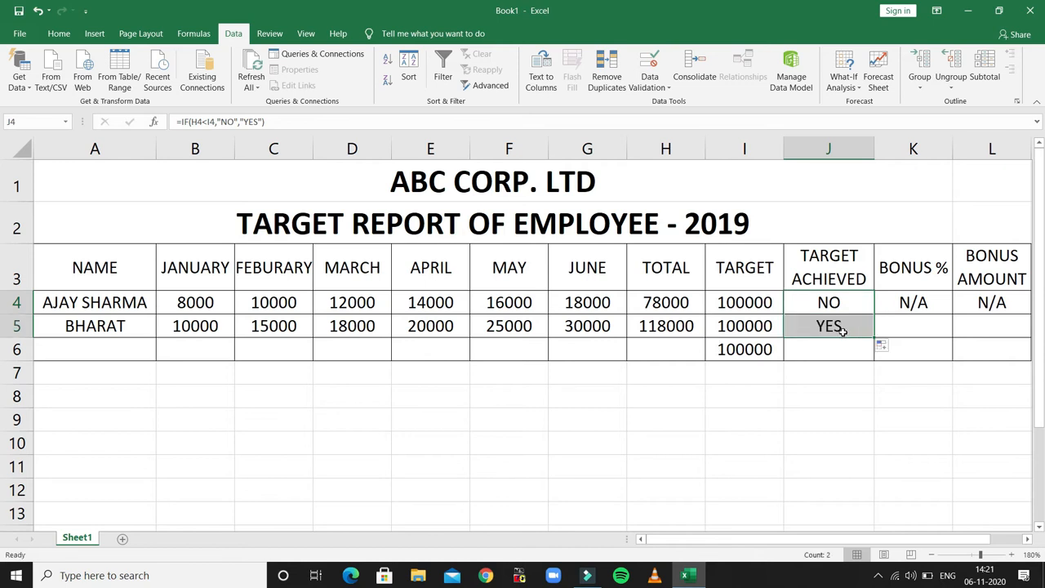
pyautogui.click(941, 303)
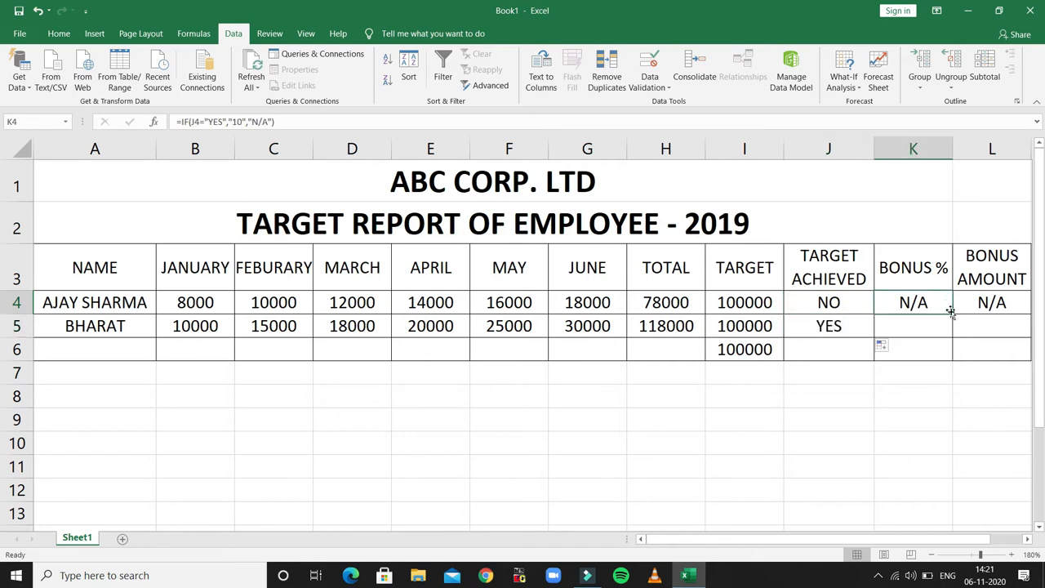
pyautogui.moveTo(952, 314); pyautogui.dragTo(953, 330)
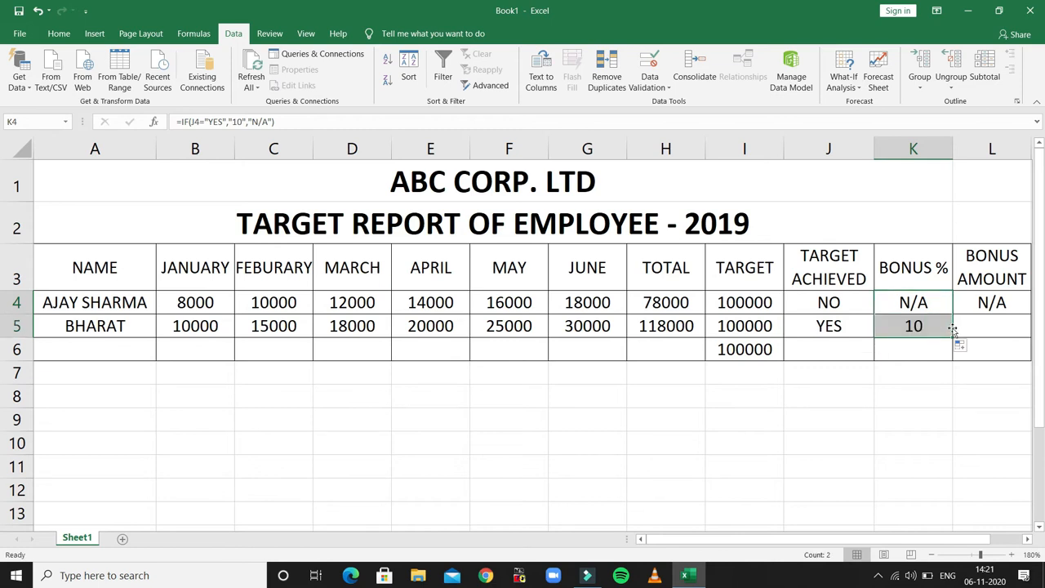
# Try to fill the Bonus Amount formula from L4 down to L5, and check the formula in L4
pyautogui.click(1007, 305)
pyautogui.moveTo(1028, 312); pyautogui.dragTo(1027, 327)
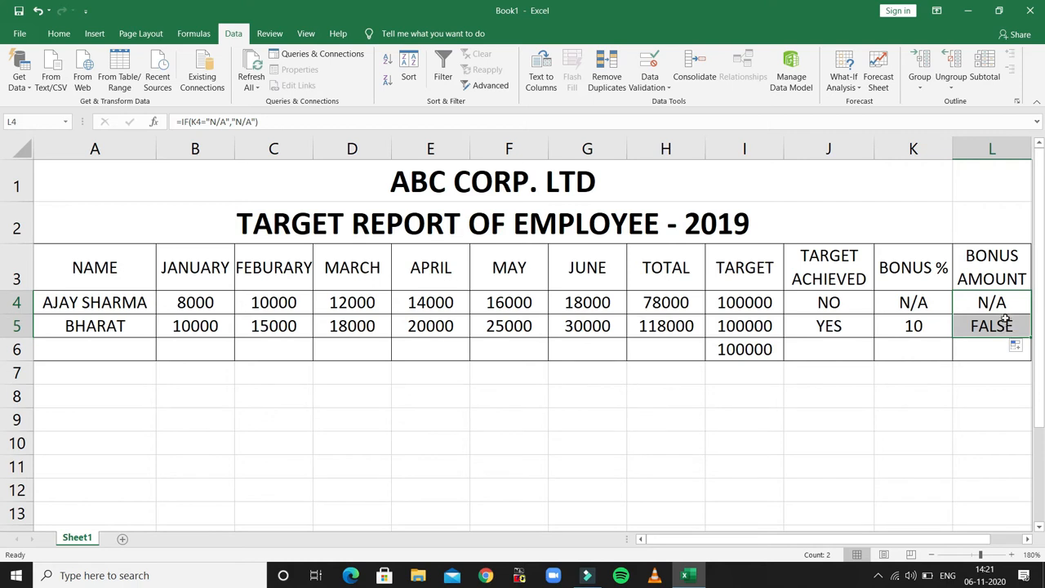
pyautogui.doubleClick(1005, 307)
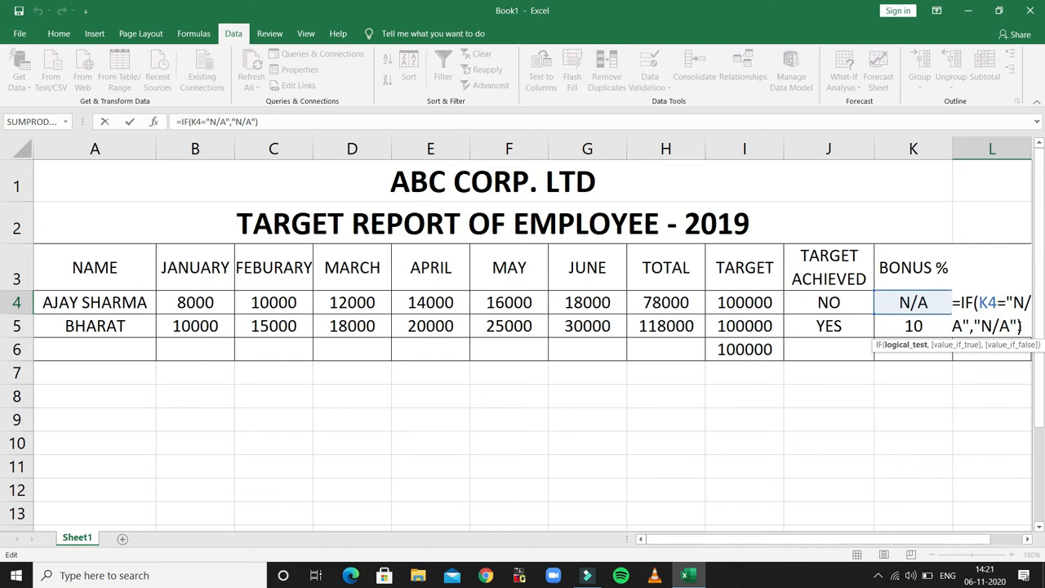
pyautogui.click(1018, 326)
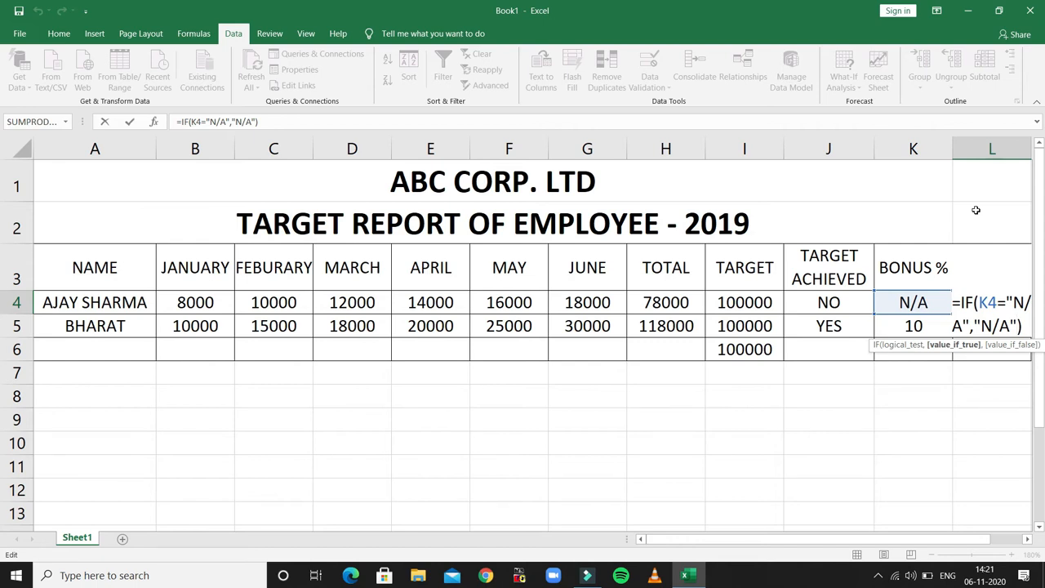
pyautogui.press('Return')
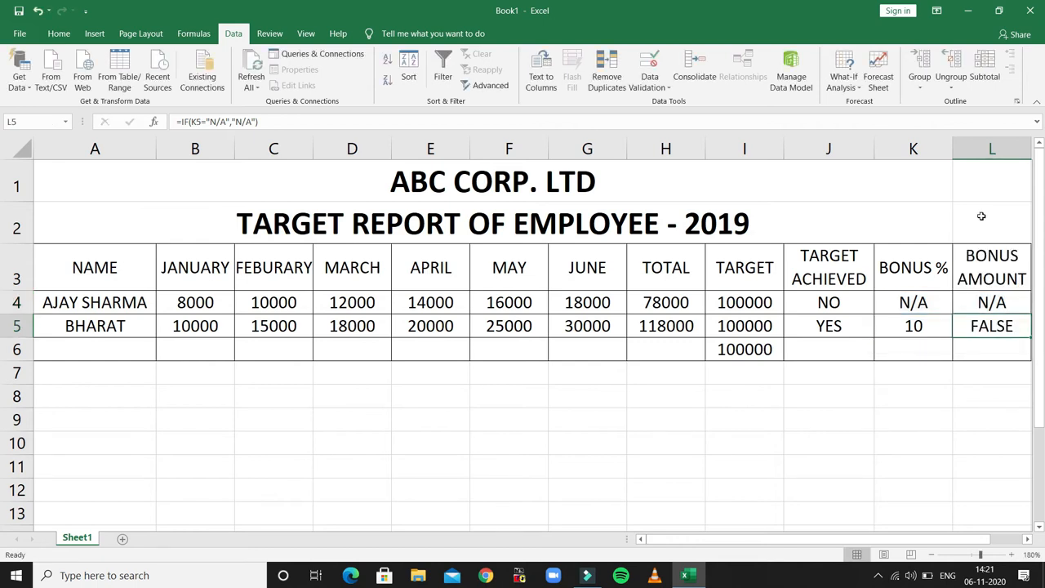
# Replace the Bonus Amount formula in L5 with =K5*H5/100
pyautogui.doubleClick(989, 326)
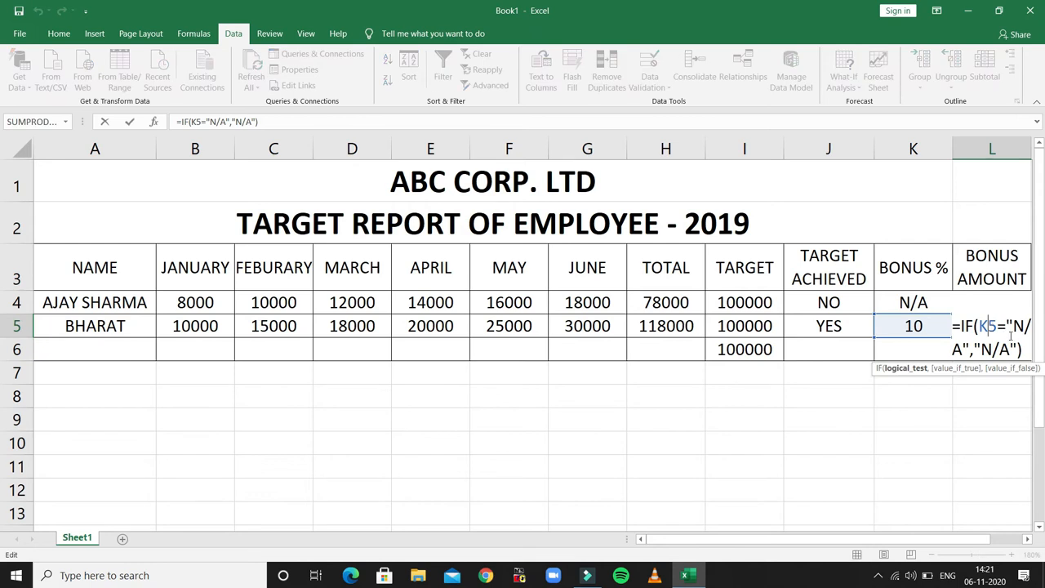
pyautogui.press('Delete')
pyautogui.press('Delete')
pyautogui.press('Delete')
pyautogui.press('Delete')
pyautogui.press('Delete')
pyautogui.press('Delete')
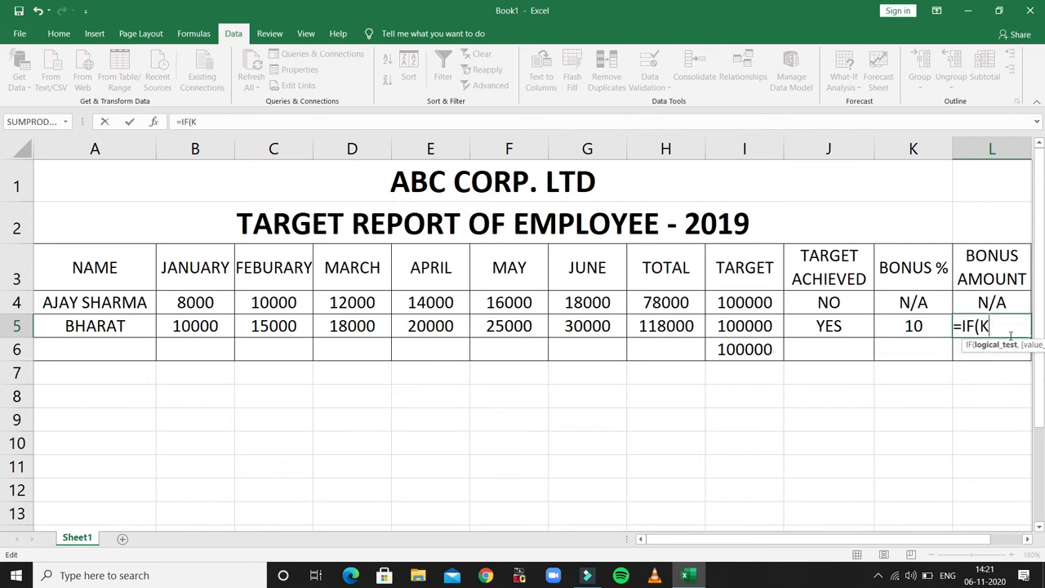
pyautogui.press('BackSpace')
pyautogui.press('BackSpace')
pyautogui.press('BackSpace')
pyautogui.press('BackSpace')
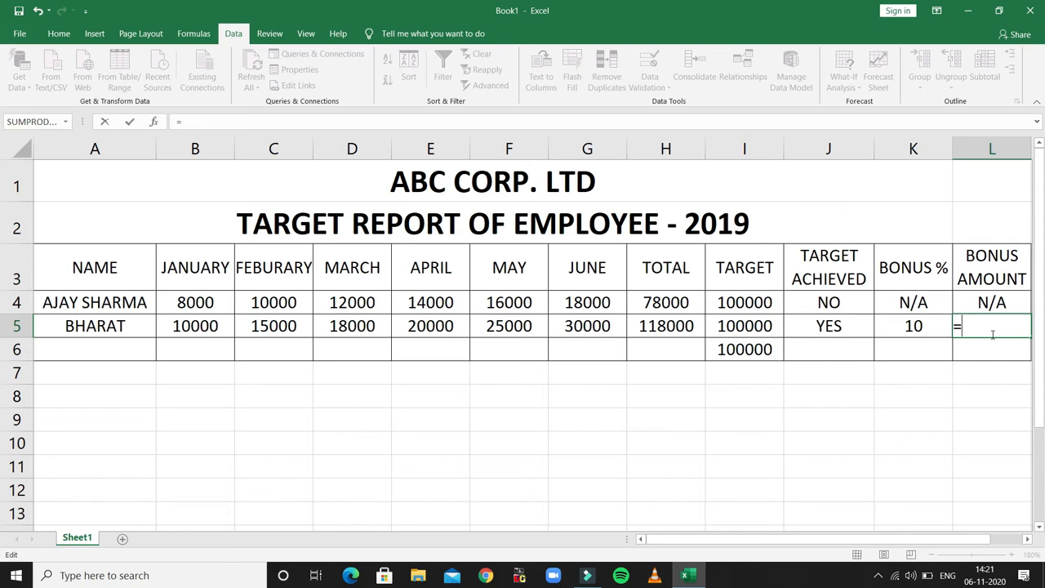
pyautogui.click(910, 326)
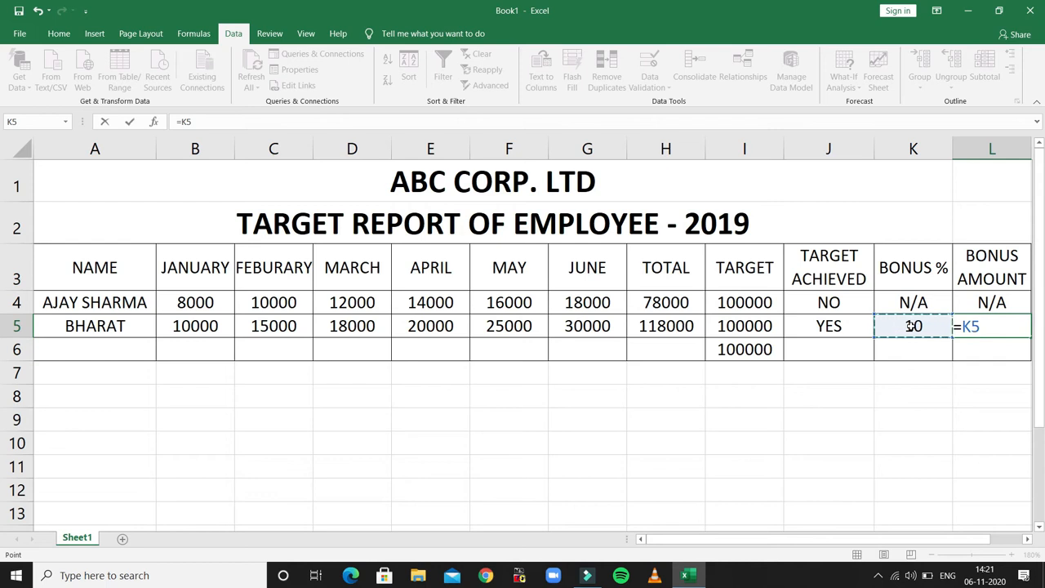
pyautogui.write('*')
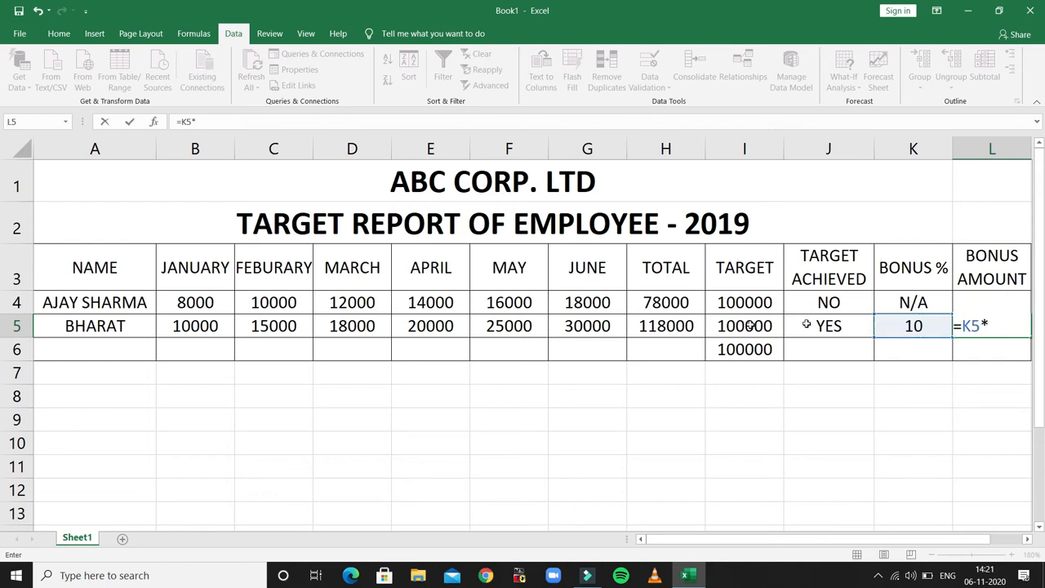
pyautogui.click(682, 329)
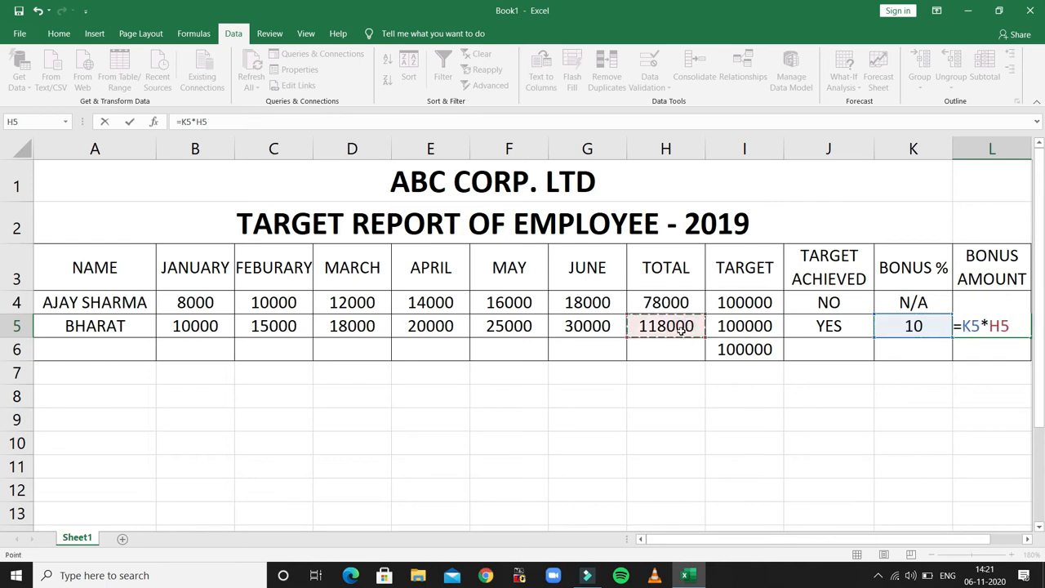
pyautogui.write('/100')
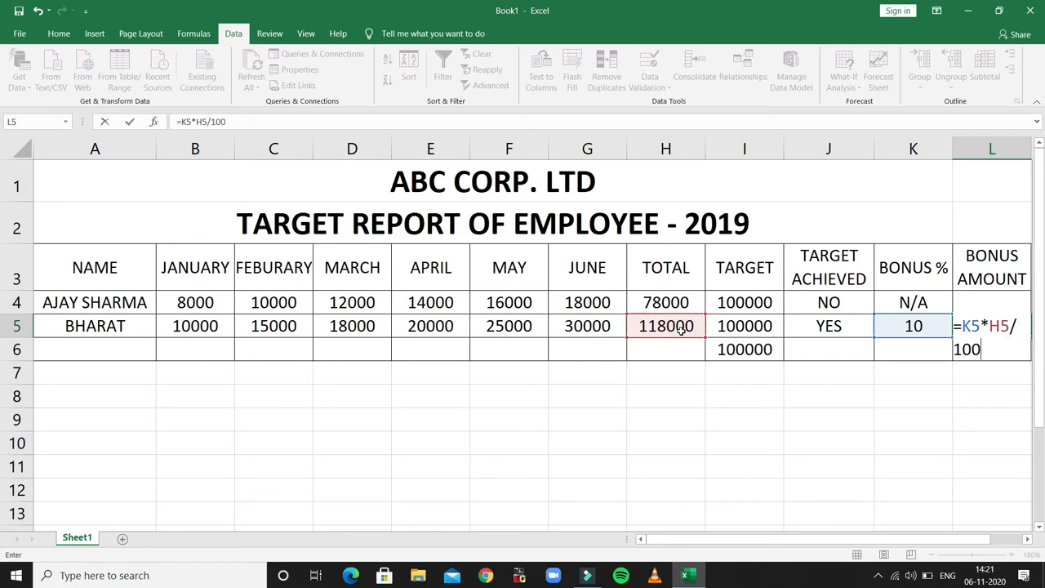
pyautogui.press('Return')
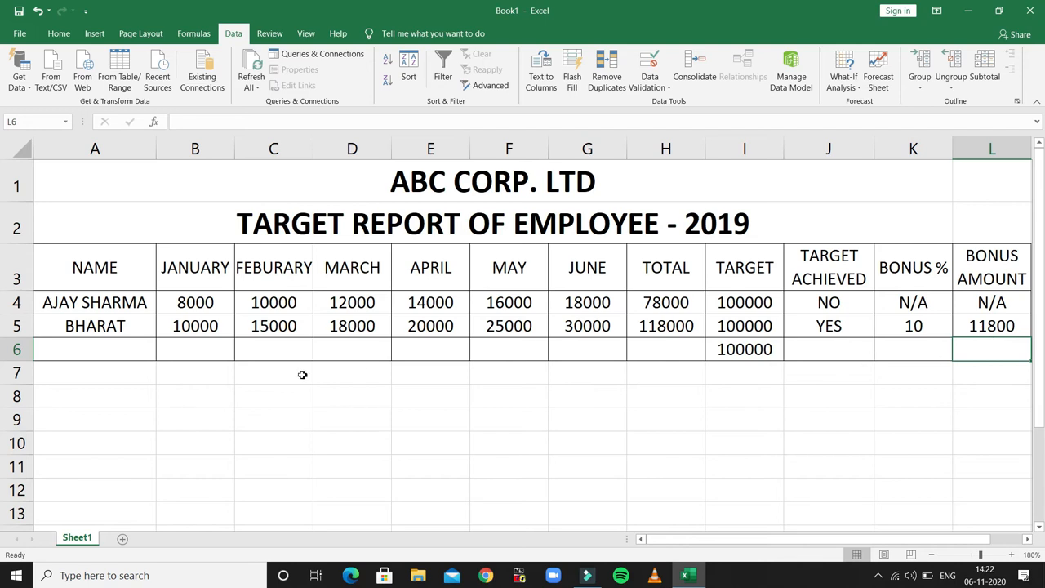
# Fill in row 6 with the third employee's name and January to June figures: 10000, 20000, 15000, 35000, 40000 and 20000
pyautogui.click(129, 345)
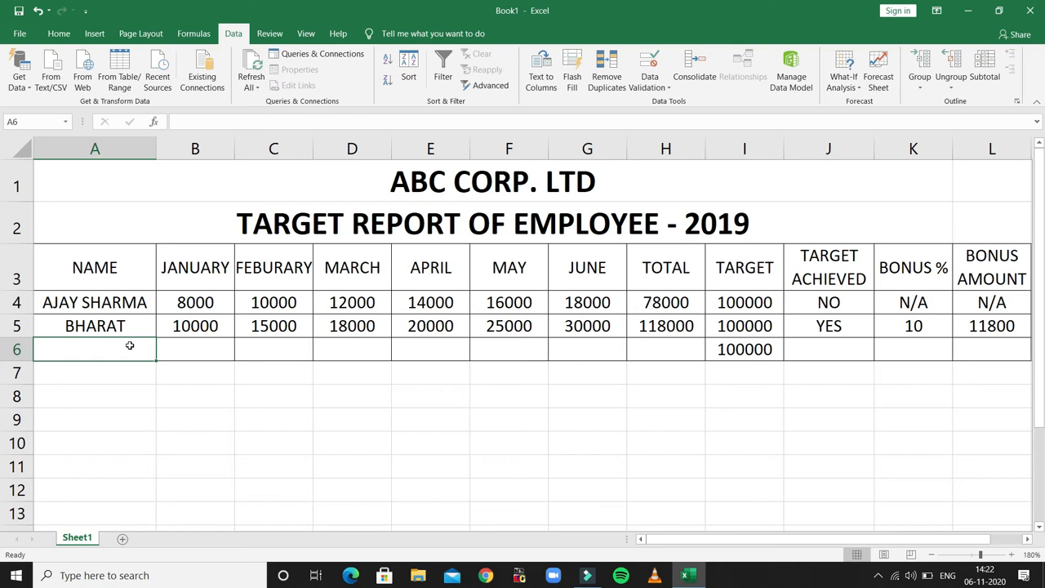
pyautogui.doubleClick(129, 345)
pyautogui.write('SANDEEP SINGH')
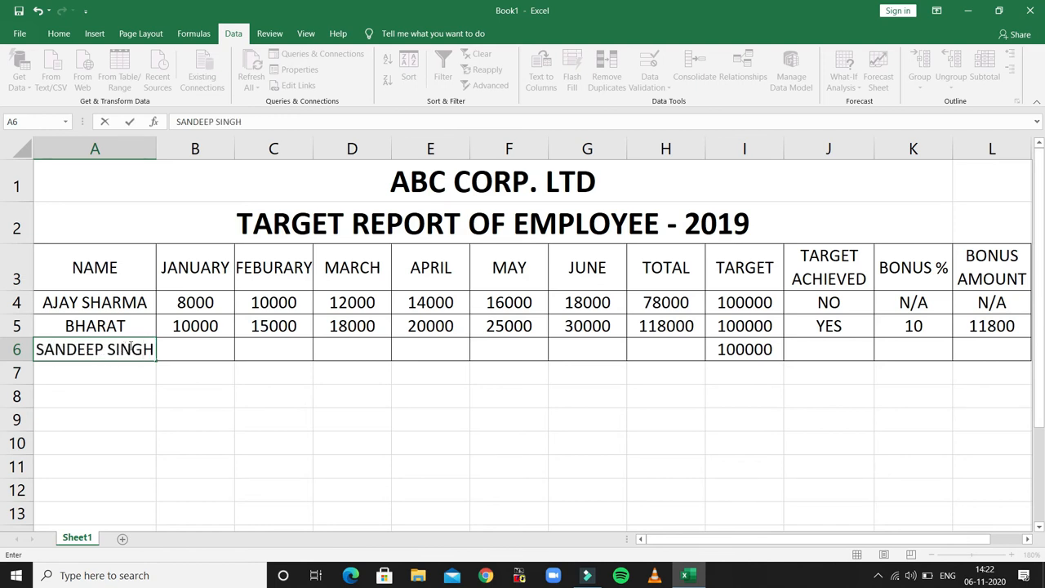
pyautogui.press('Tab')
pyautogui.write('10000')
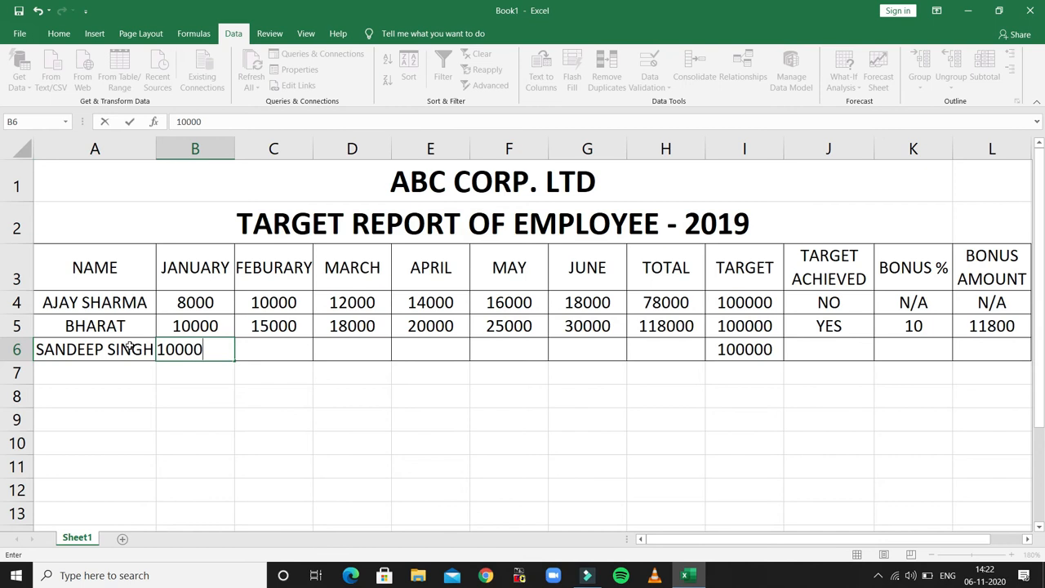
pyautogui.press('Tab')
pyautogui.write('20000')
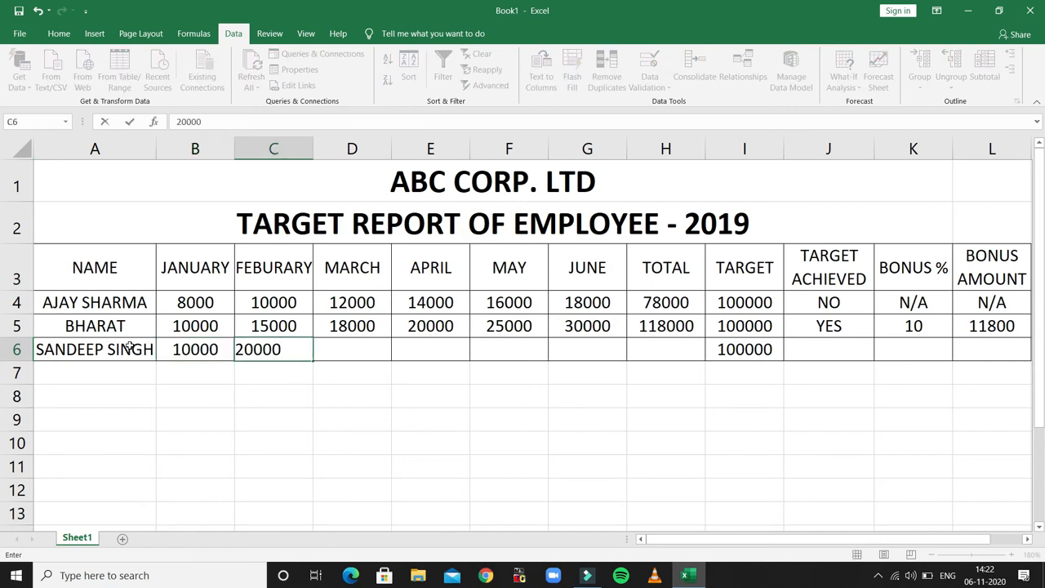
pyautogui.press('Tab')
pyautogui.write('15000')
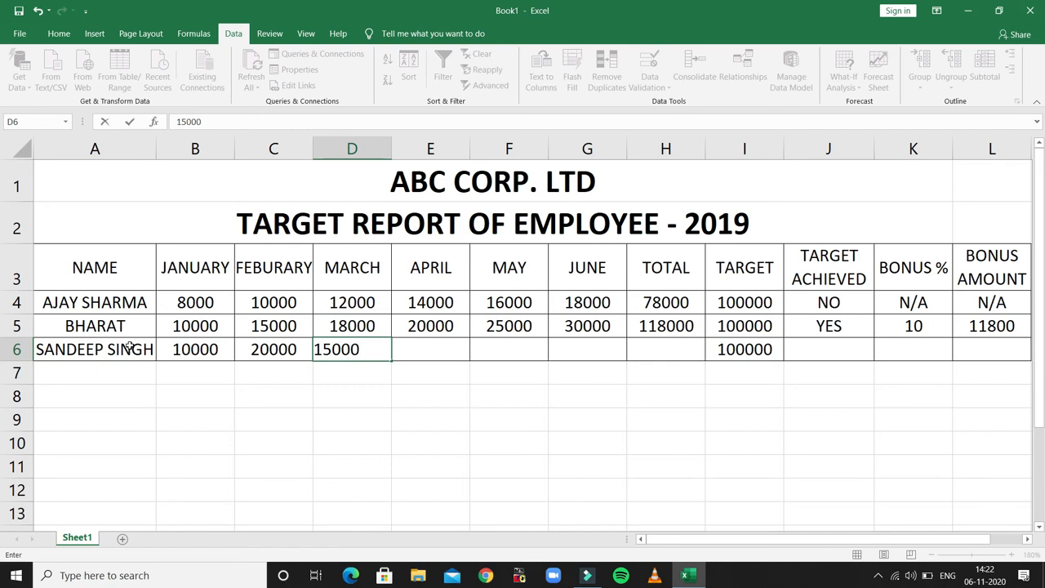
pyautogui.press('Tab')
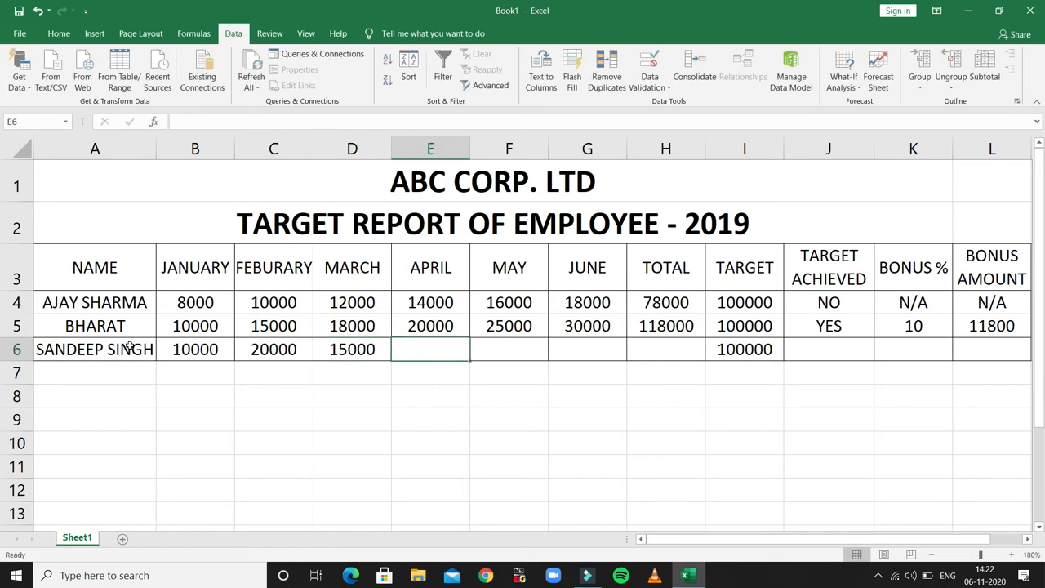
pyautogui.write('35000')
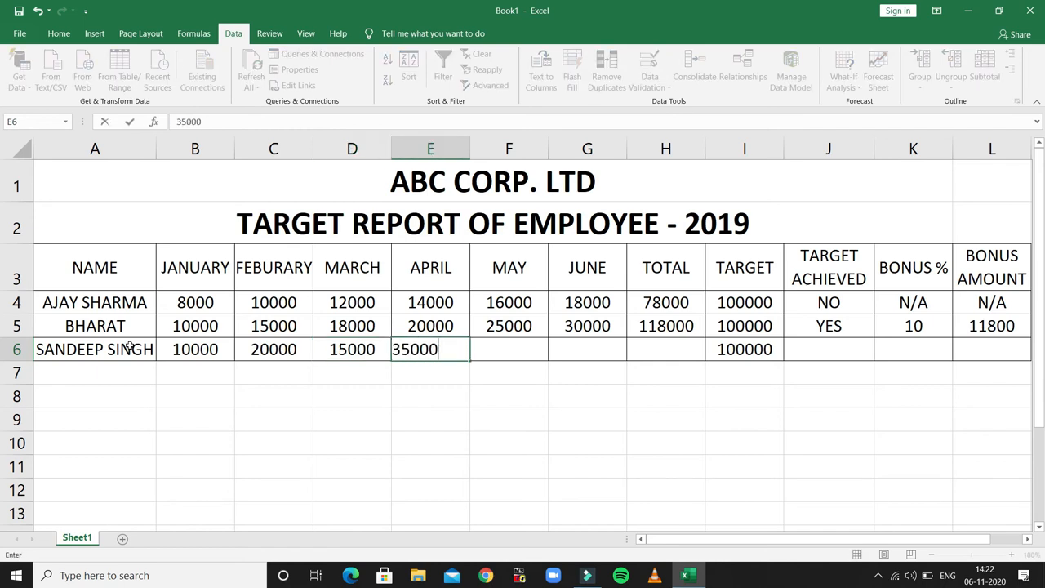
pyautogui.press('Tab')
pyautogui.write('40')
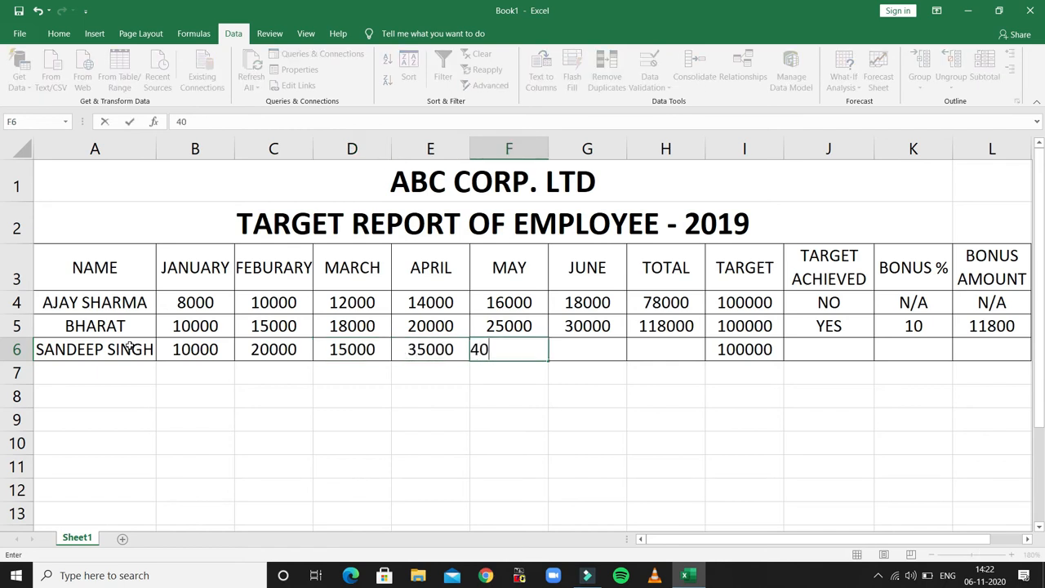
pyautogui.write('000')
pyautogui.press('Tab')
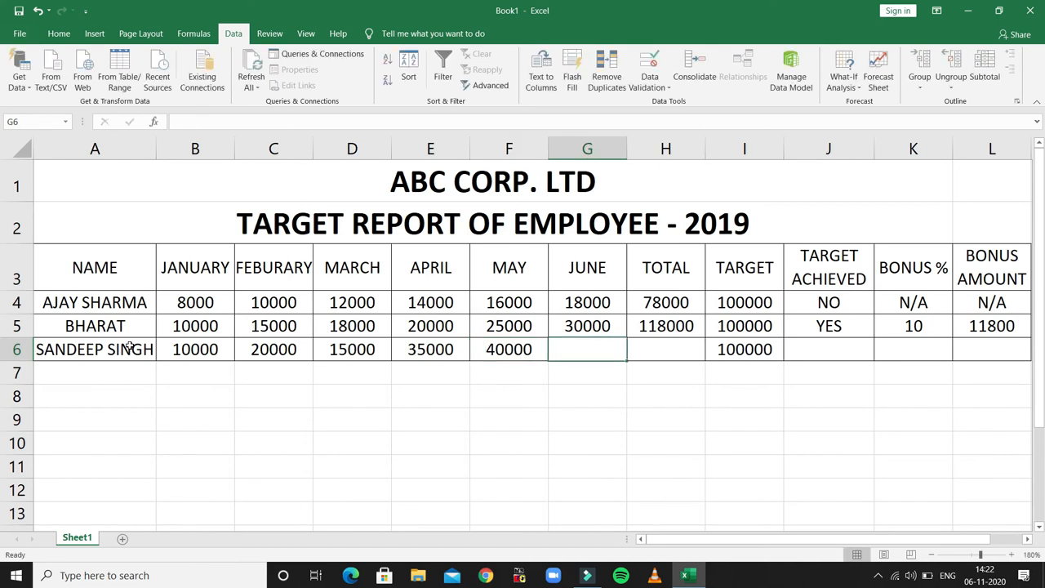
pyautogui.write('20000')
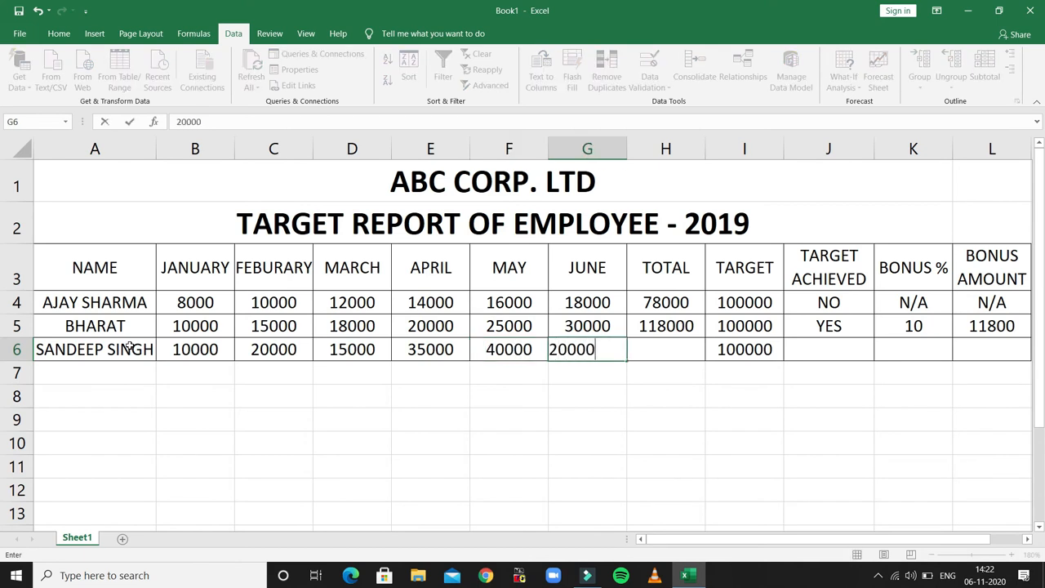
pyautogui.press('Tab')
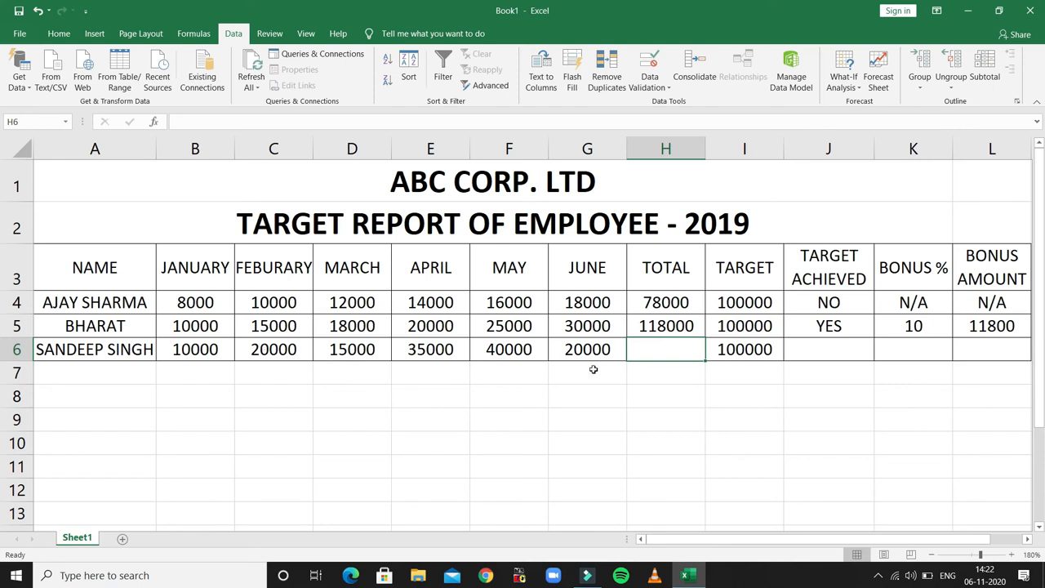
# Copy the Total, Target Achieved, Bonus % and Bonus Amount formulas from row 5 down to row 6
pyautogui.click(692, 325)
pyautogui.moveTo(705, 336); pyautogui.dragTo(706, 361)
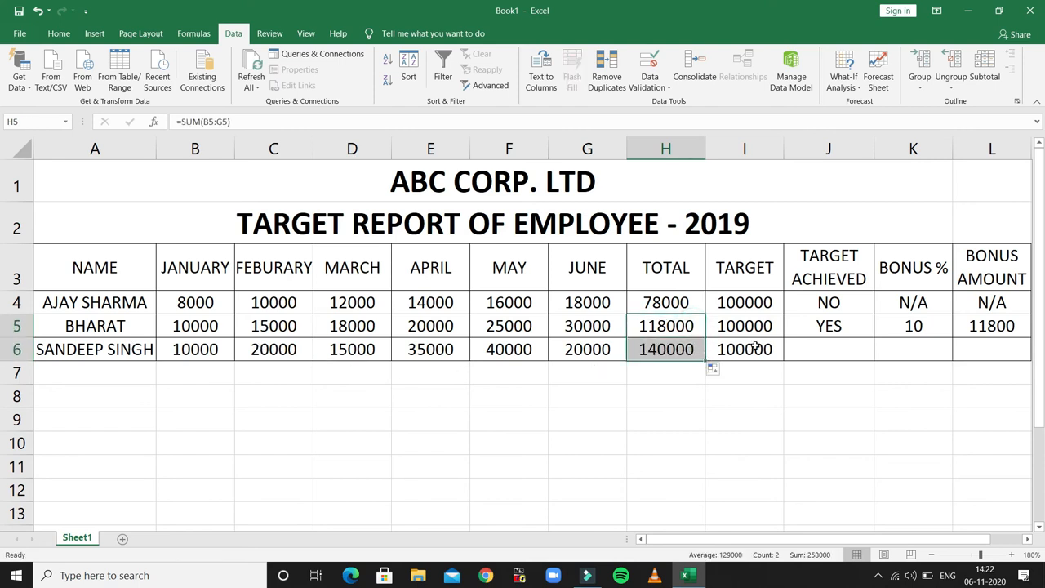
pyautogui.click(852, 325)
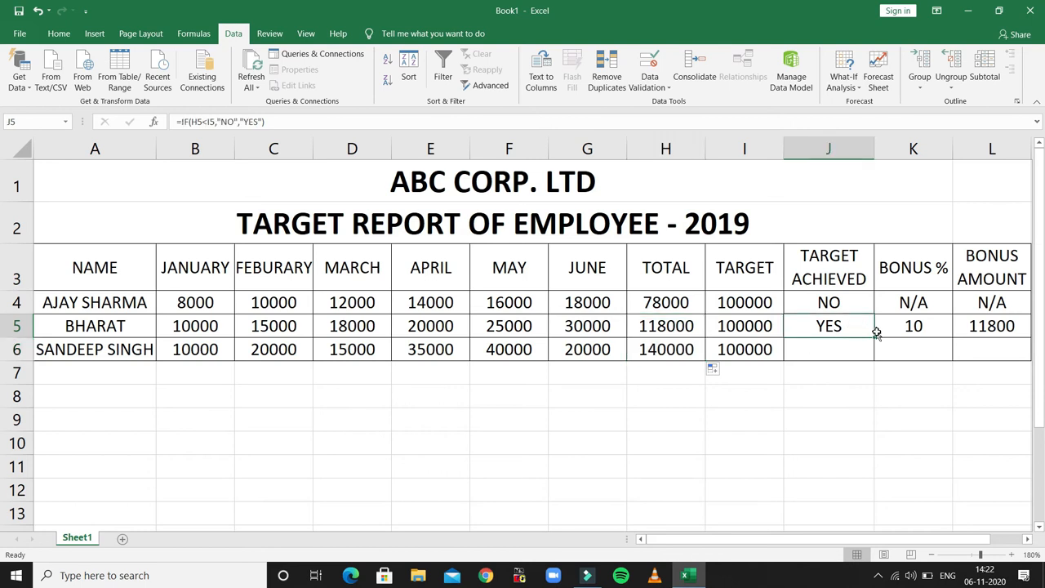
pyautogui.moveTo(875, 337); pyautogui.dragTo(877, 353)
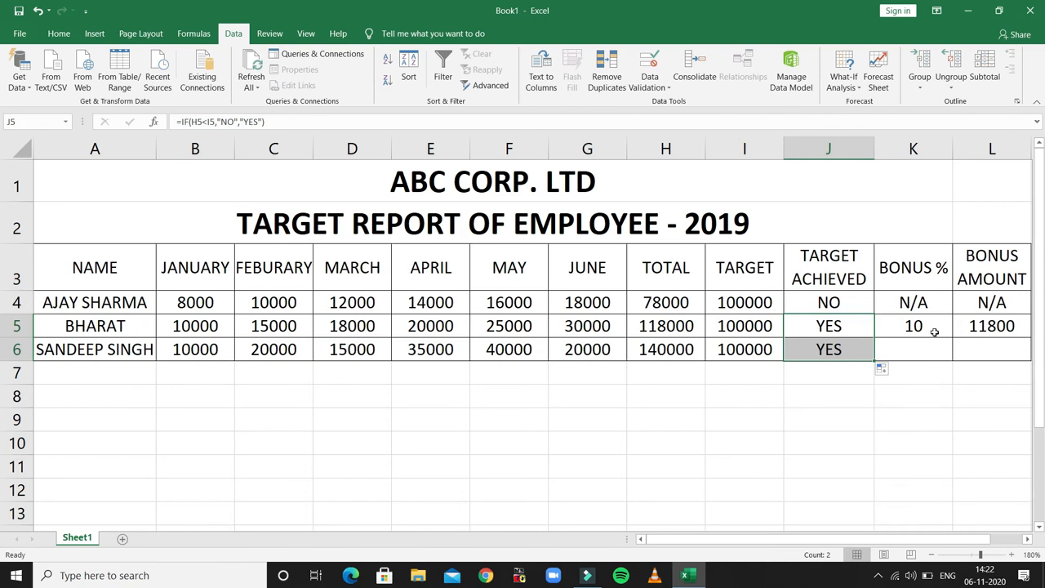
pyautogui.click(935, 329)
pyautogui.moveTo(955, 336); pyautogui.dragTo(952, 356)
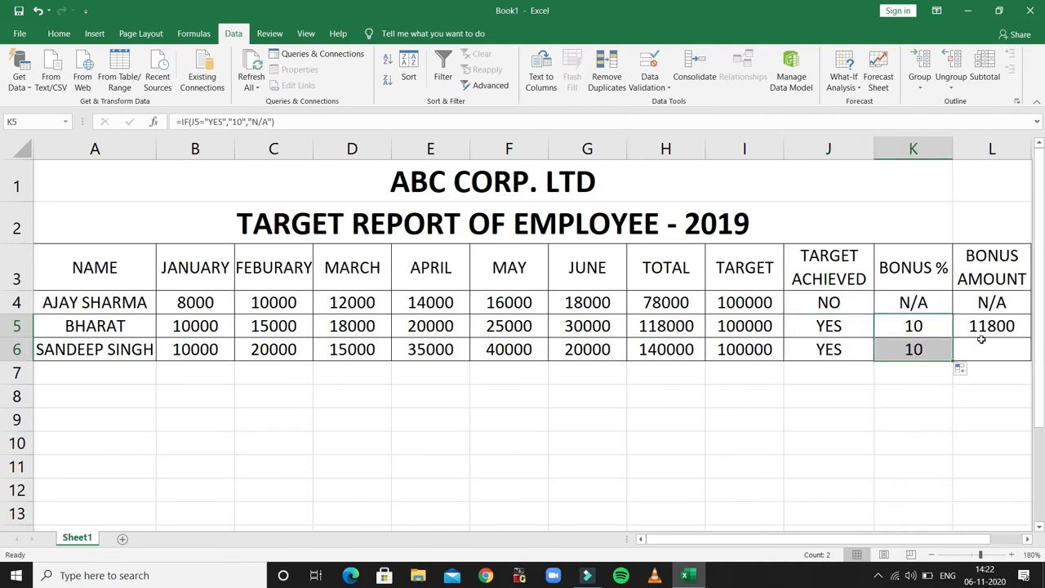
pyautogui.click(981, 344)
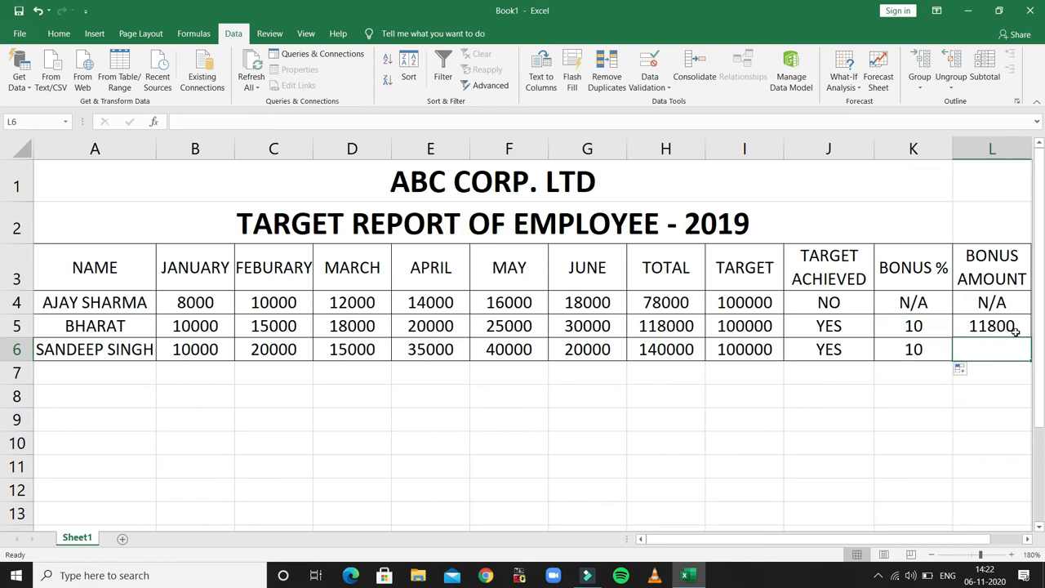
pyautogui.click(1015, 330)
pyautogui.moveTo(1028, 338); pyautogui.dragTo(1027, 349)
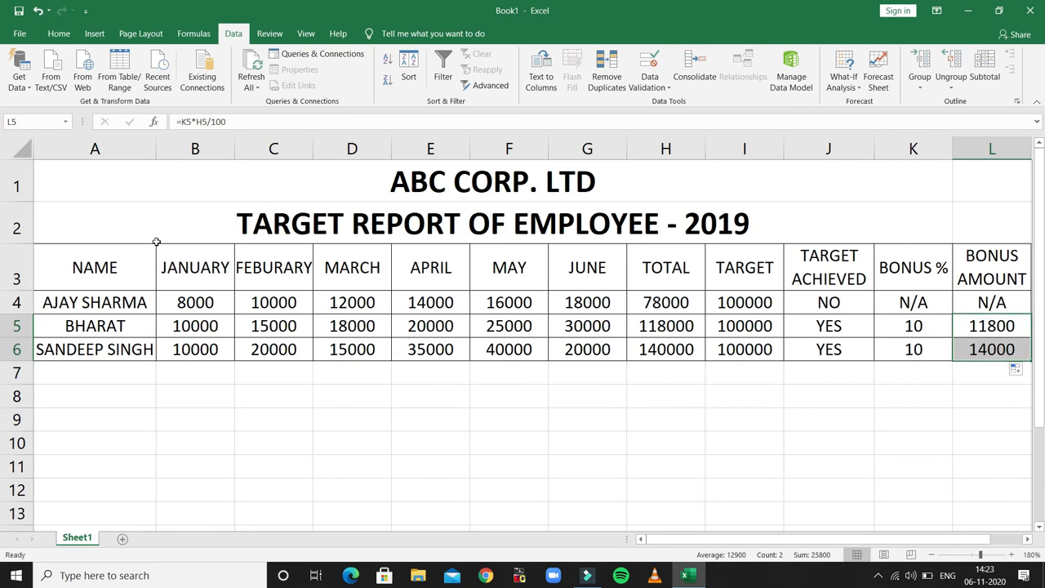
# Check the Bonus % formula in K5 and the Bonus Amount formula in L5
pyautogui.click(71, 176)
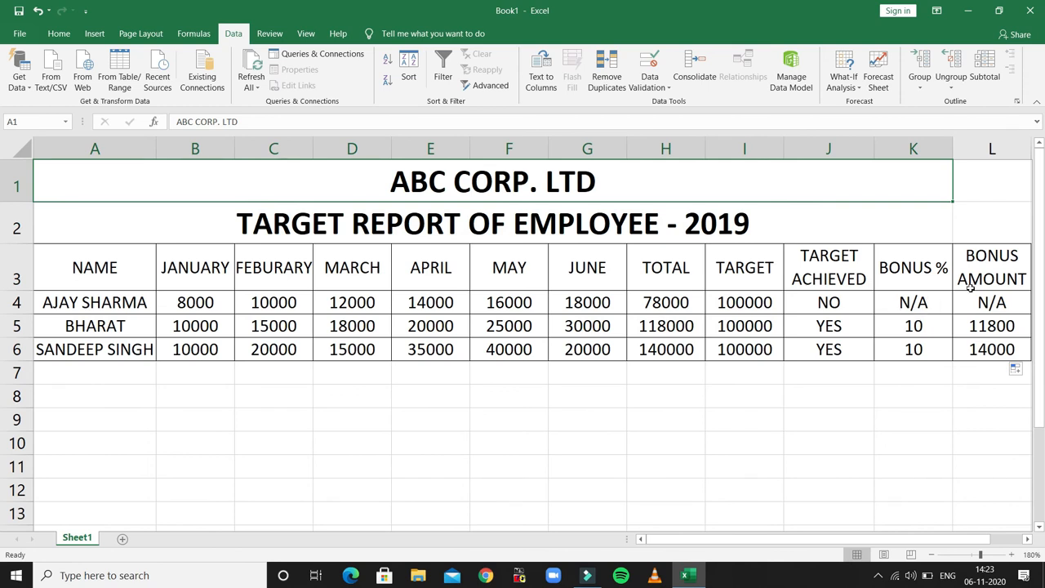
pyautogui.click(1011, 274)
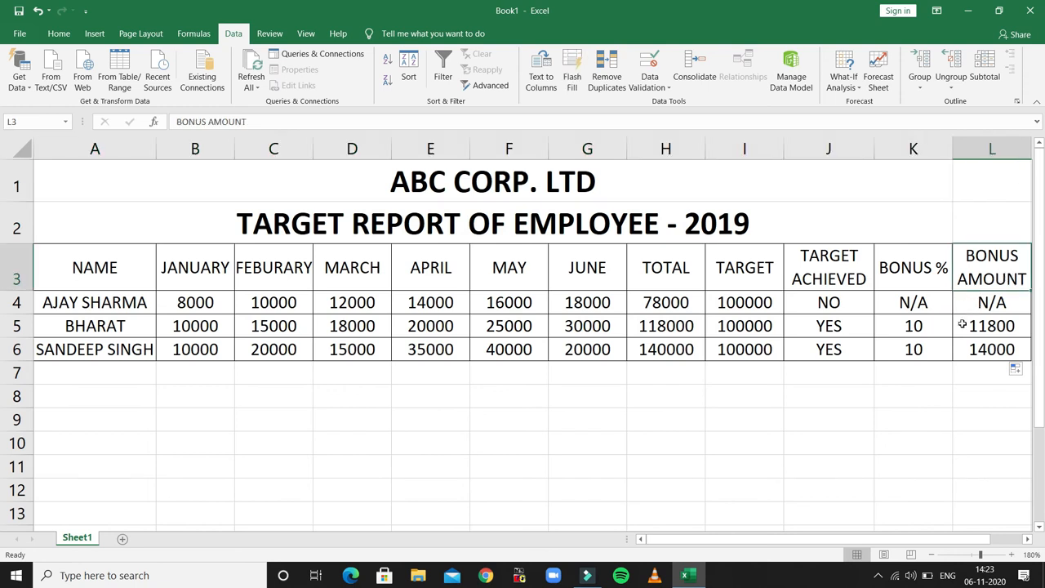
pyautogui.click(937, 328)
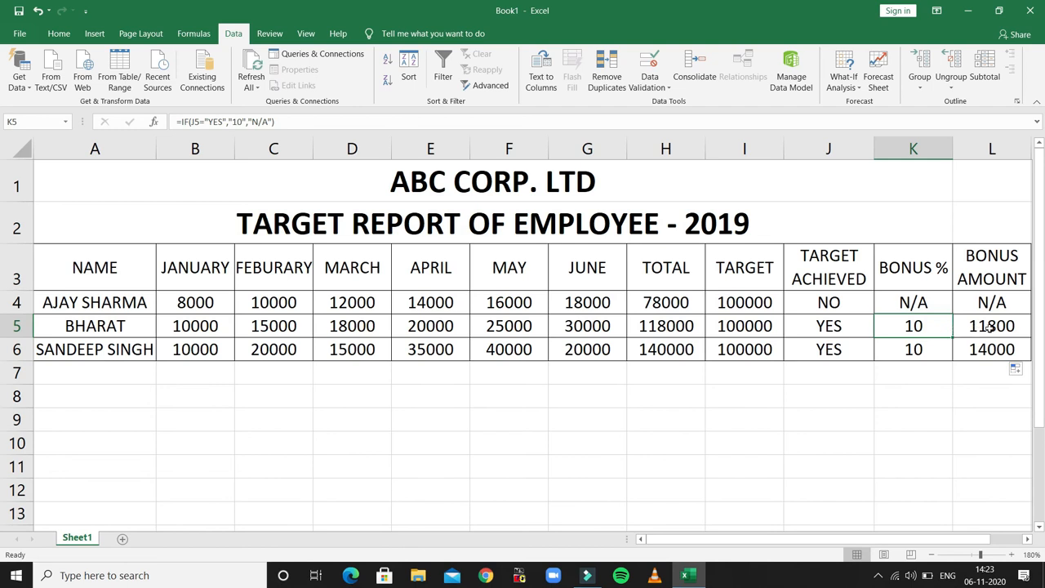
pyautogui.click(988, 327)
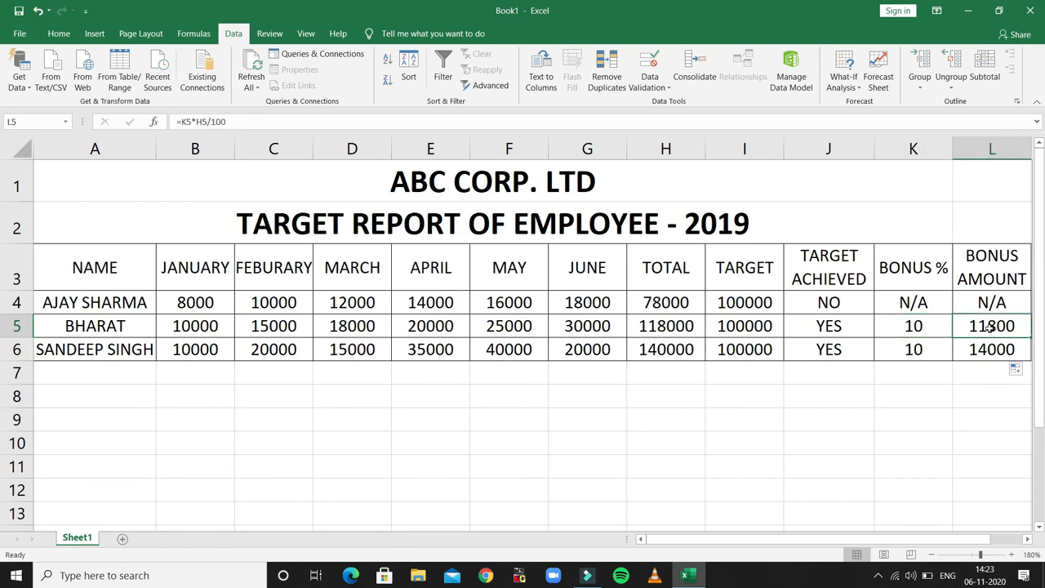
# Extend the merged and centered company title in row 1 across columns A to L
pyautogui.doubleClick(982, 190)
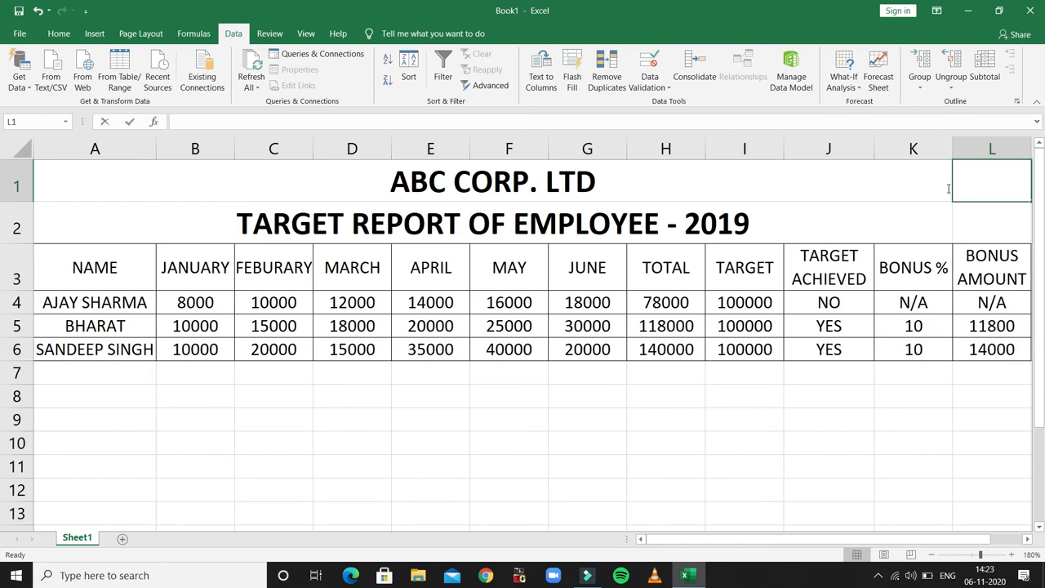
pyautogui.click(944, 187)
pyautogui.hotkey('shift', 'Right')
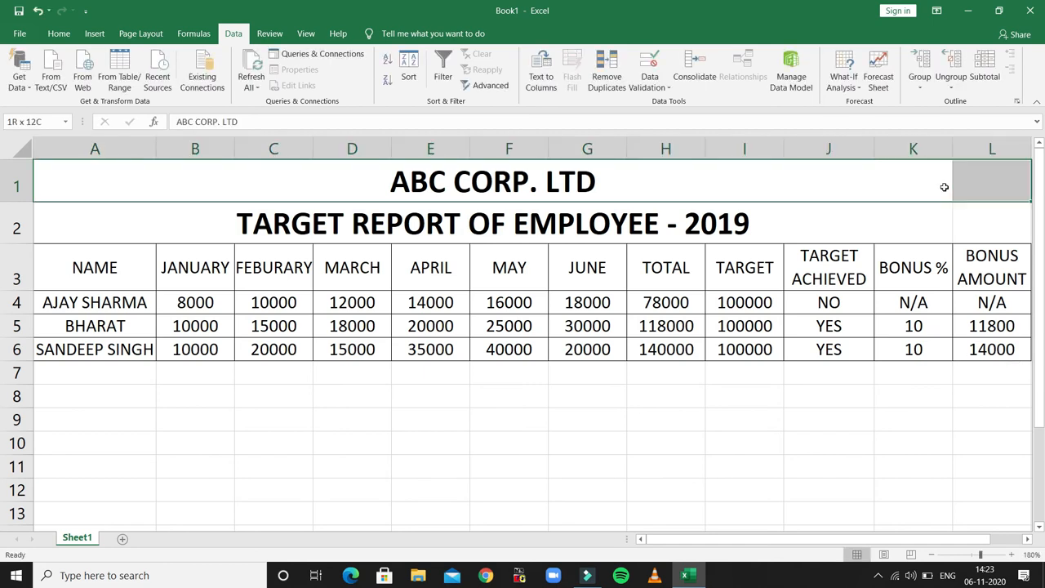
pyautogui.click(59, 34)
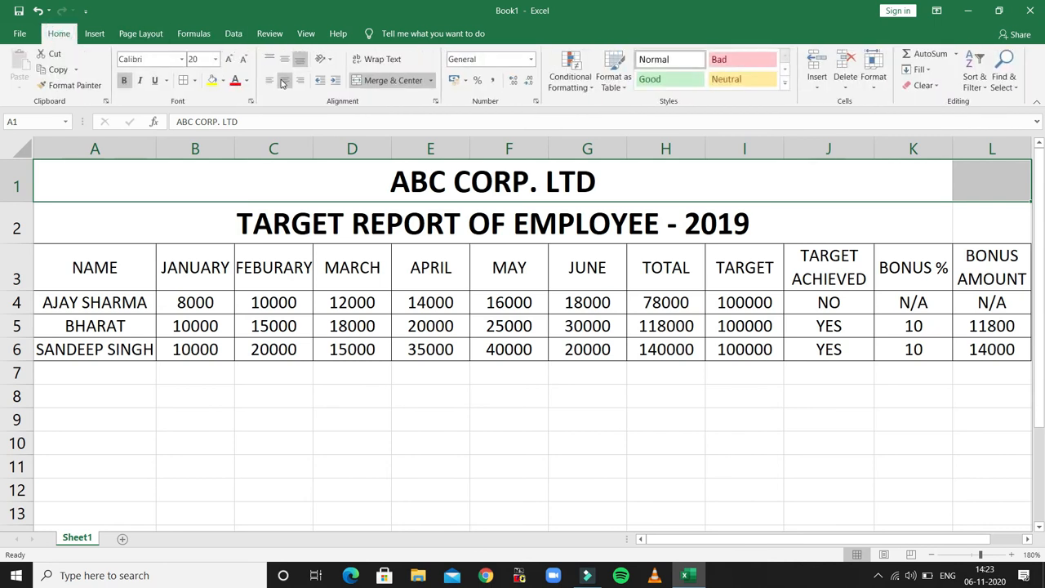
pyautogui.click(382, 82)
pyautogui.click(382, 82)
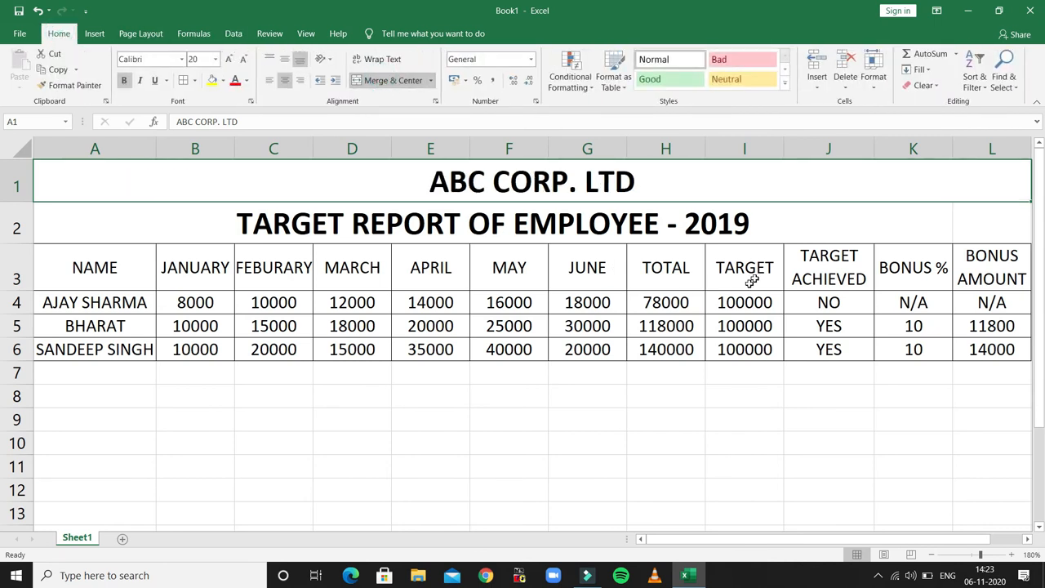
# Extend the merged and centered report title in row 2 across columns A to L
pyautogui.click(972, 226)
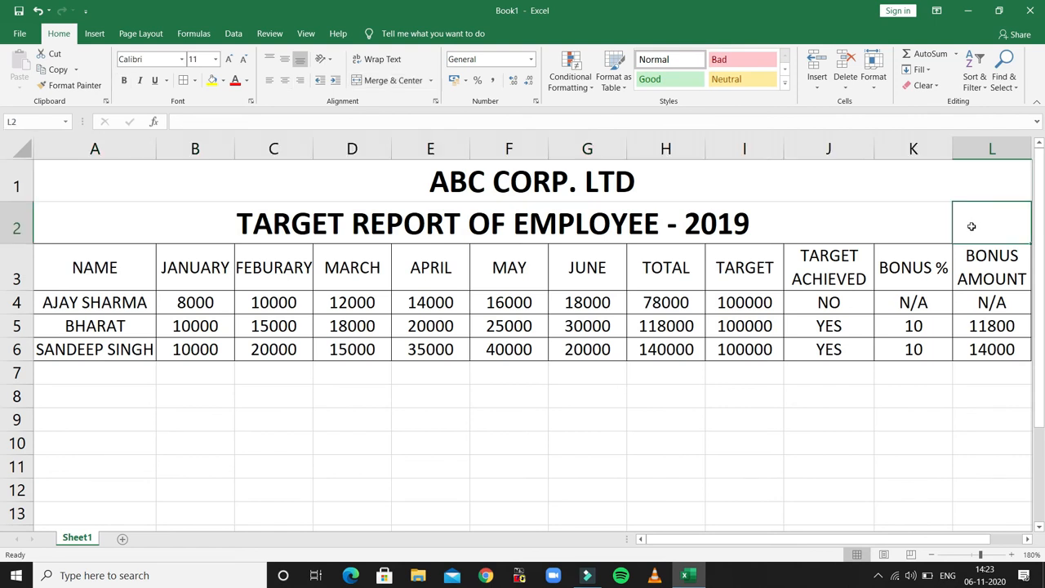
pyautogui.hotkey('shift', 'Left')
pyautogui.click(400, 87)
pyautogui.click(400, 86)
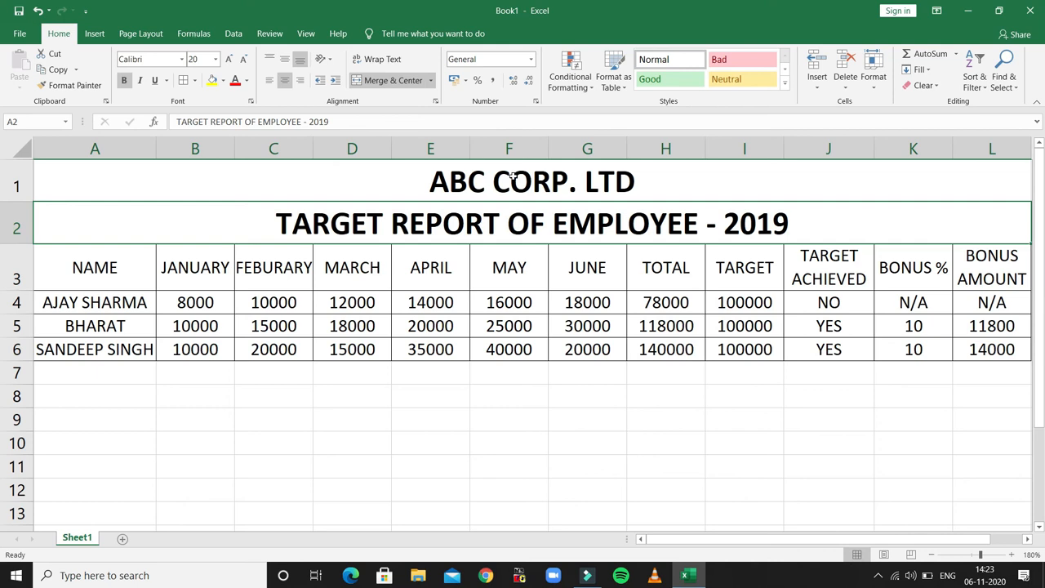
pyautogui.click(378, 195)
pyautogui.hotkey('shift', 'Down')
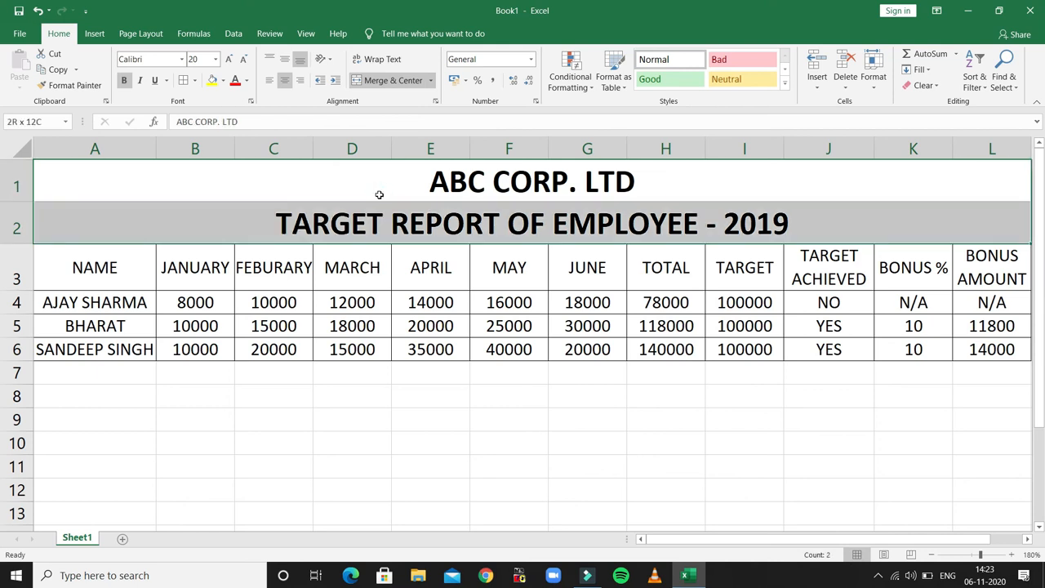
pyautogui.hotkey('shift', 'Down')
pyautogui.hotkey('shift', 'Down')
pyautogui.hotkey('shift', 'Down')
pyautogui.hotkey('shift', 'Down')
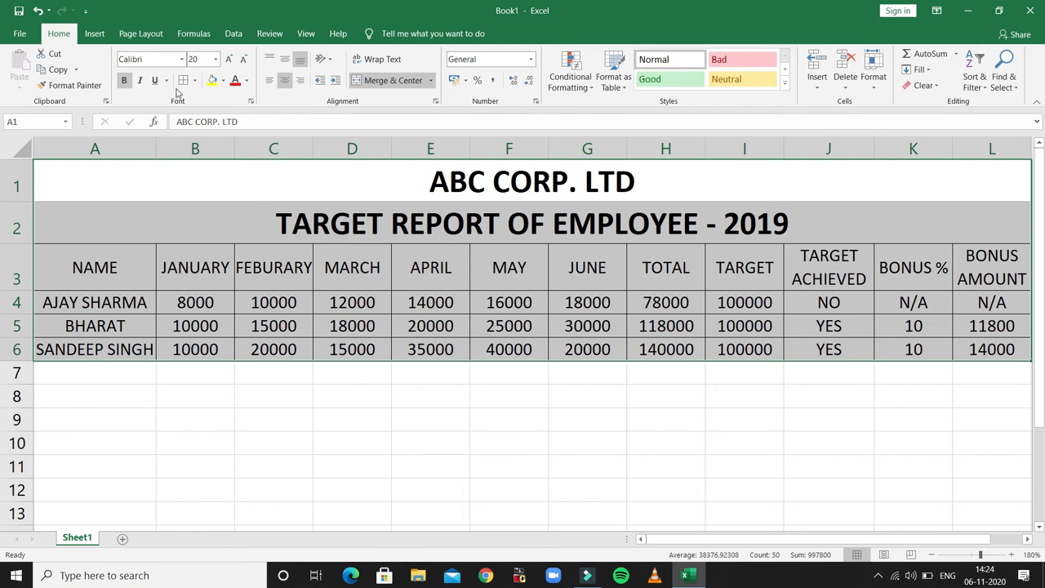
# Try a blue and a yellow fill on the company title in row 1
pyautogui.click(299, 184)
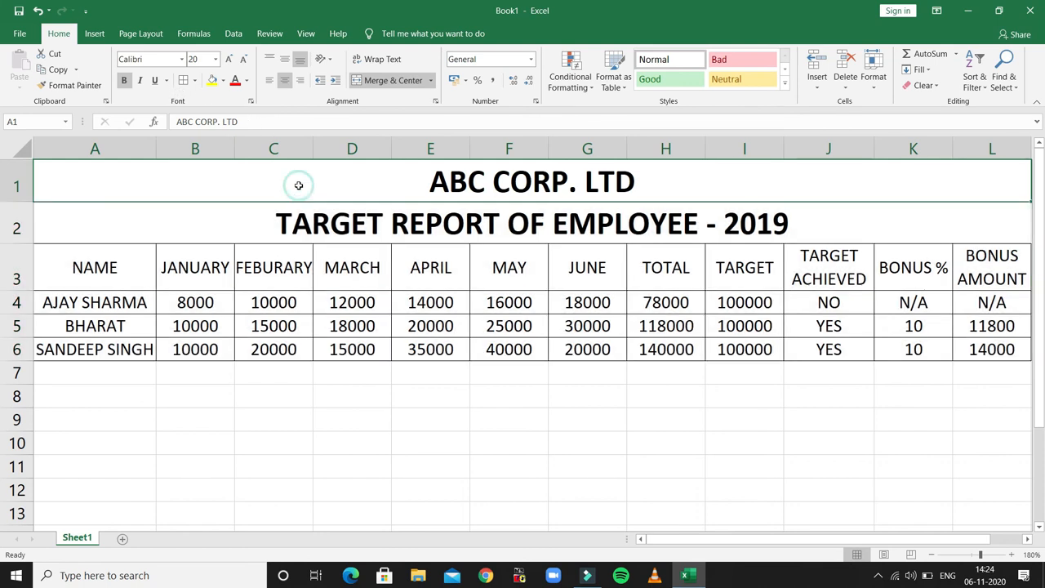
pyautogui.click(223, 80)
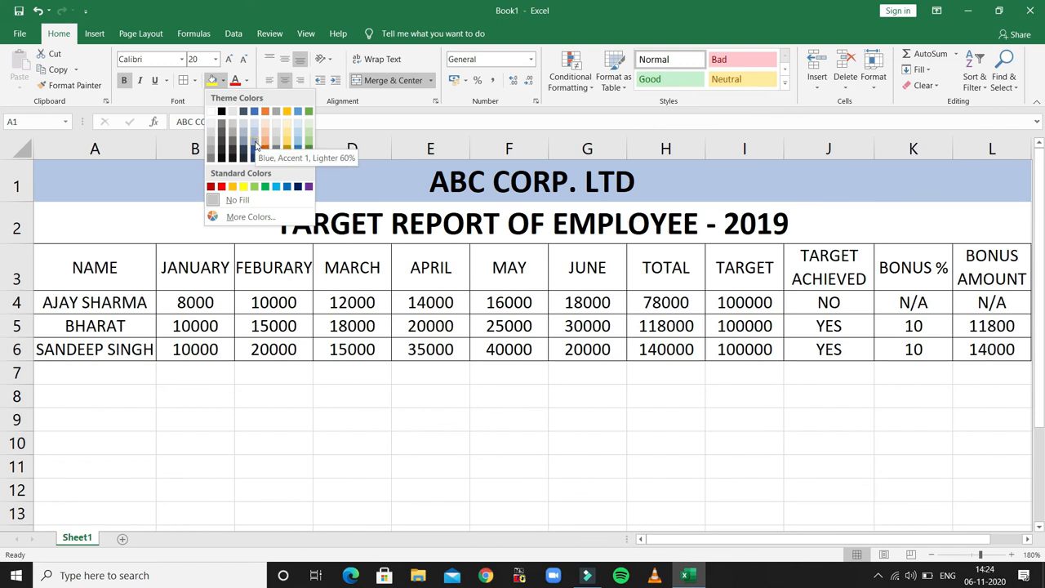
pyautogui.click(255, 141)
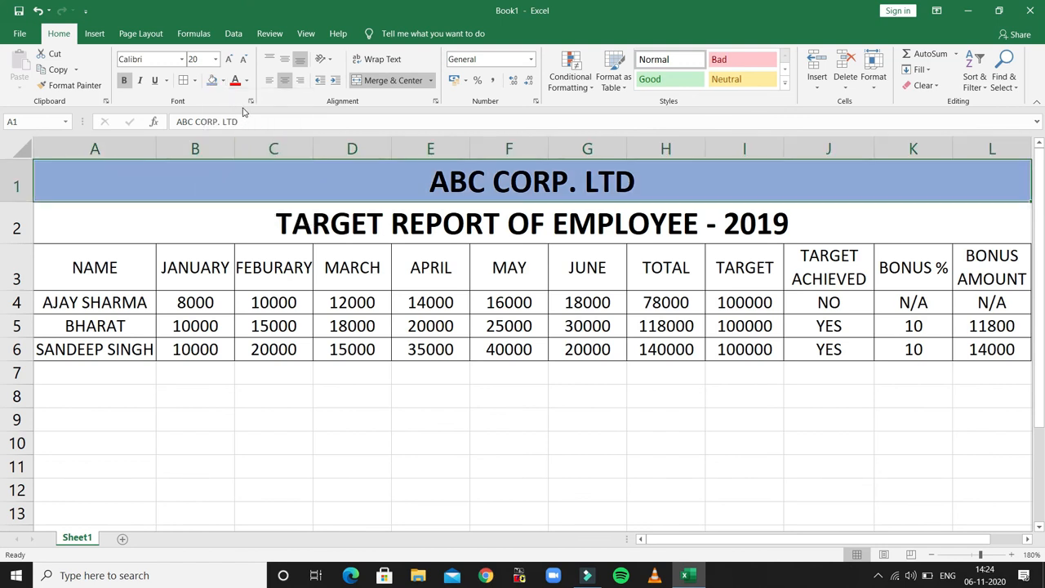
pyautogui.click(222, 80)
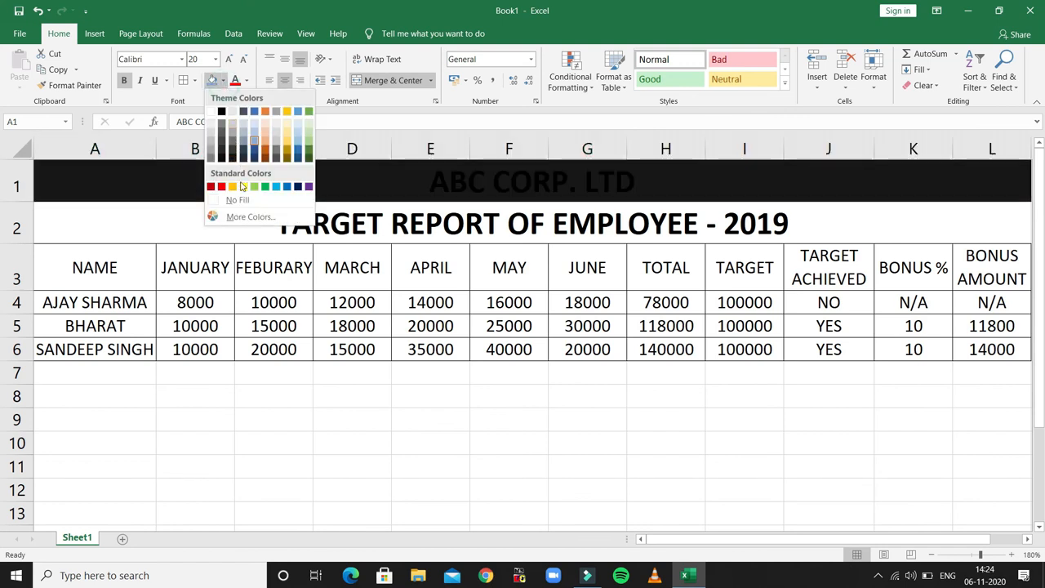
pyautogui.click(241, 187)
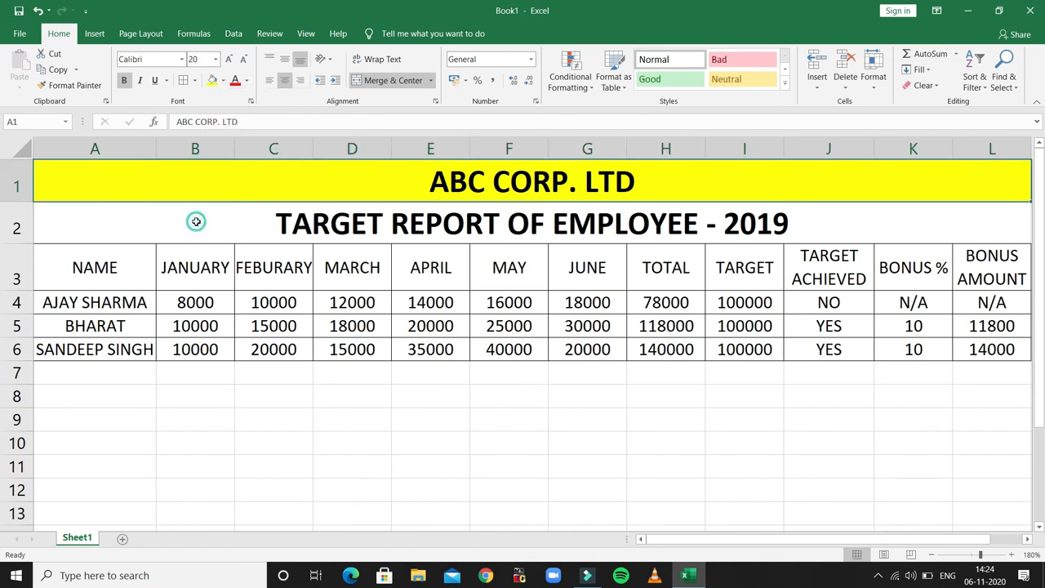
# Fill the report title in row 2 with yellow and the company title in row 1 with orange
pyautogui.click(196, 221)
pyautogui.click(223, 80)
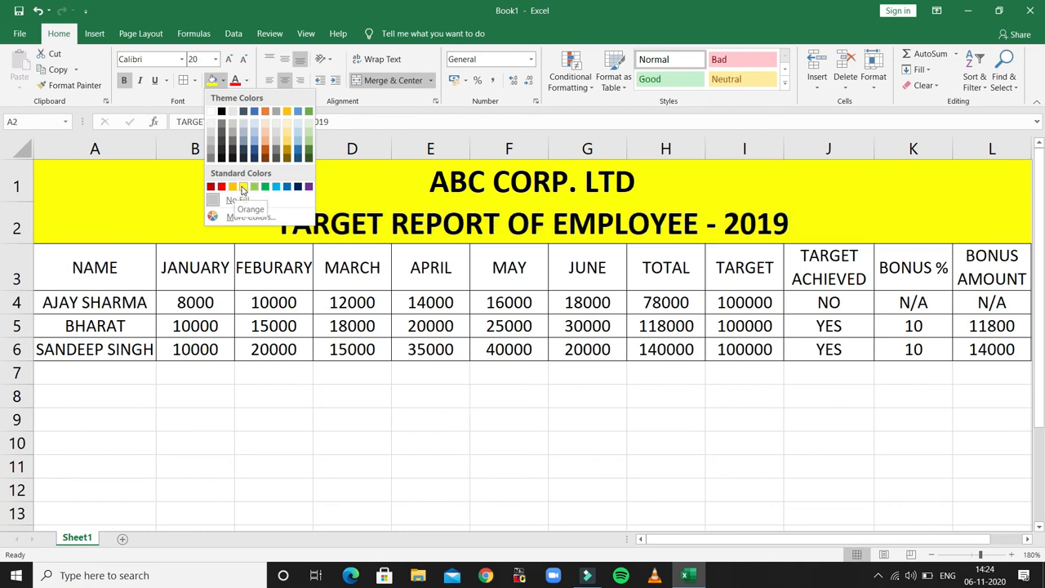
pyautogui.click(243, 187)
pyautogui.click(276, 192)
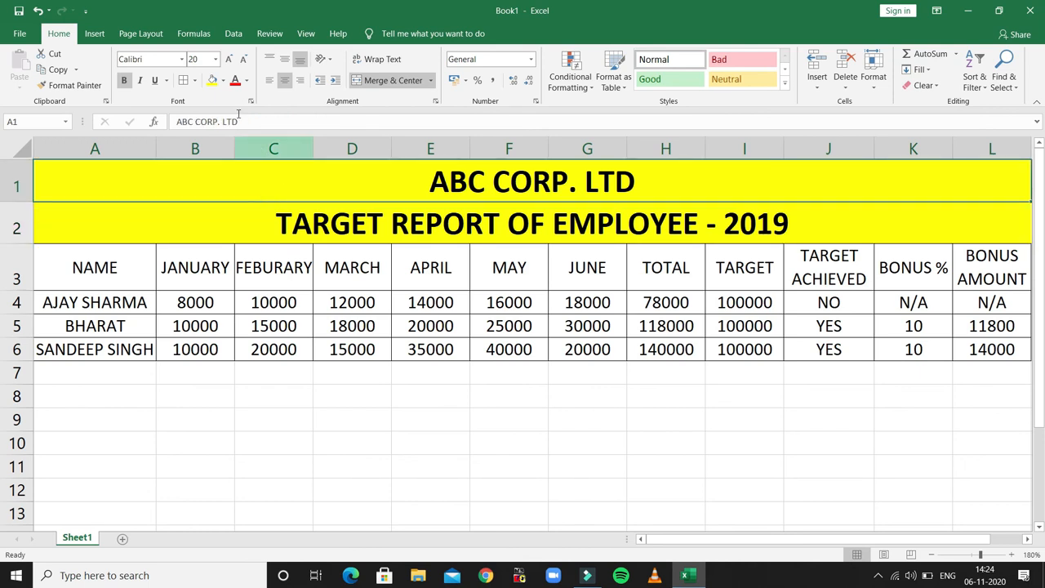
pyautogui.click(225, 78)
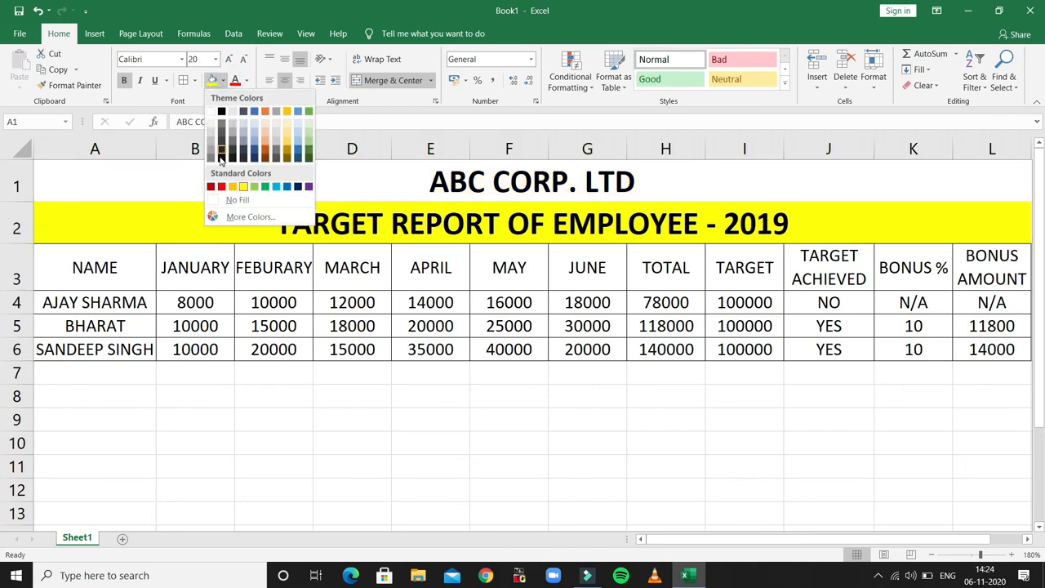
pyautogui.click(235, 187)
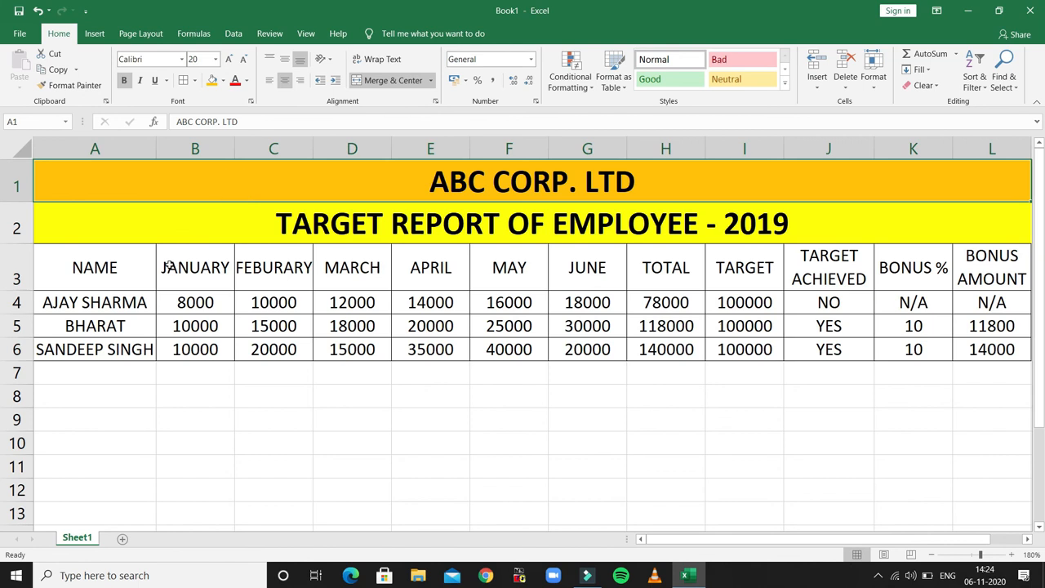
# Fill the column headers in A3:L3 with a light green theme color
pyautogui.click(136, 267)
pyautogui.hotkey('shift', 'Right')
pyautogui.hotkey('shift', 'Right')
pyautogui.hotkey('shift', 'Right')
pyautogui.hotkey('shift', 'Right')
pyautogui.hotkey('shift', 'Right')
pyautogui.hotkey('shift', 'Right')
pyautogui.hotkey('shift', 'Right')
pyautogui.hotkey('shift', 'Right')
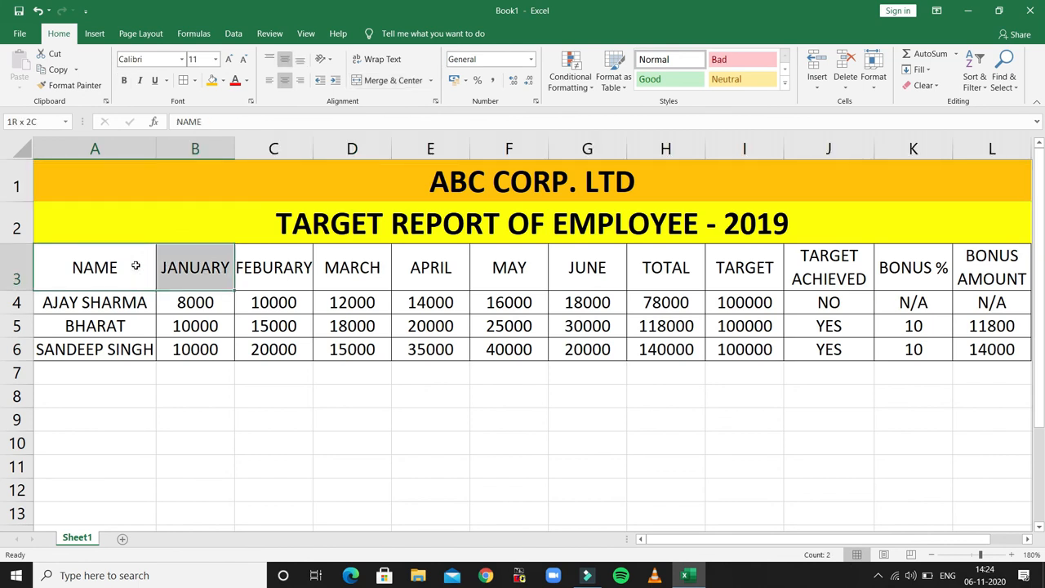
pyautogui.hotkey('shift', 'Right')
pyautogui.hotkey('shift', 'Right')
pyautogui.hotkey('shift', 'Right')
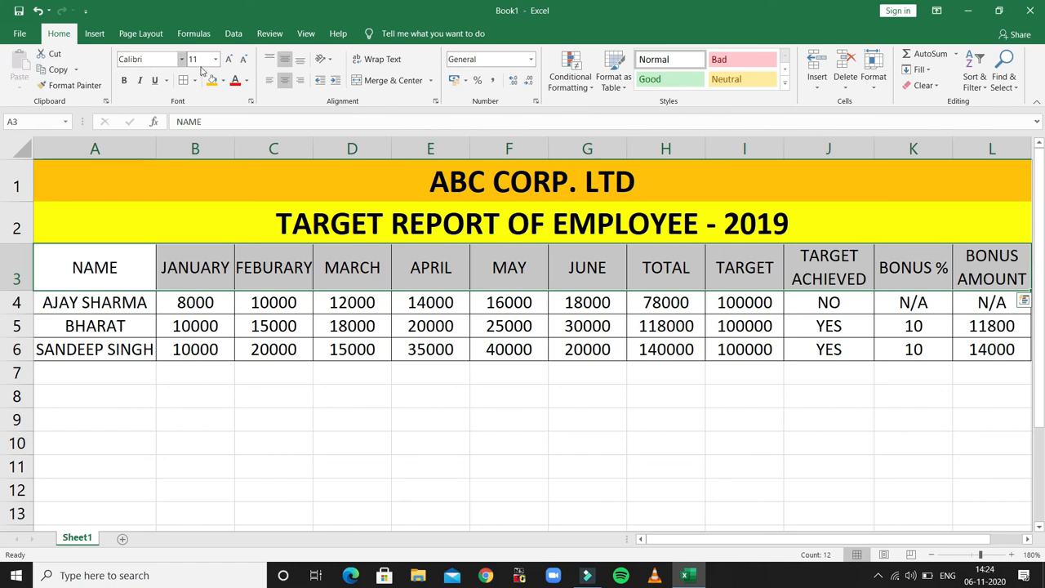
pyautogui.click(223, 80)
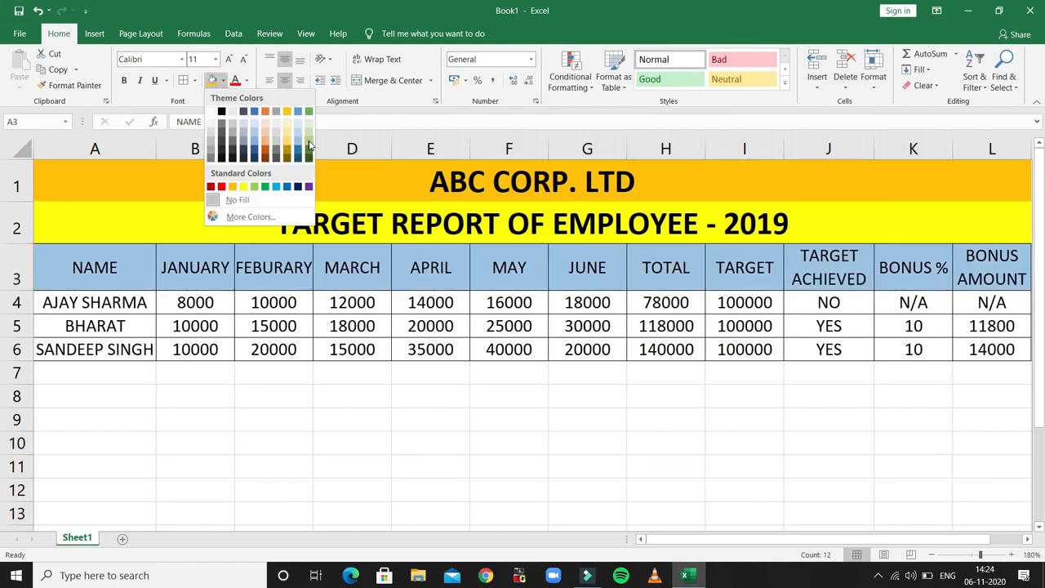
pyautogui.click(311, 145)
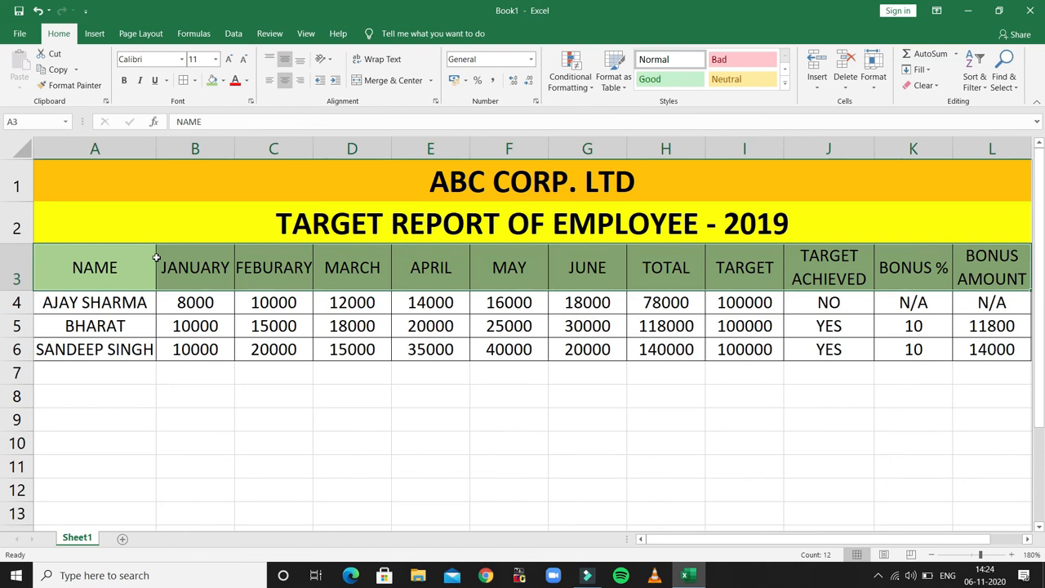
# Make the column headers in A3:L3 bold and clear the selection from the header row
pyautogui.hscroll(1, 156, 257)
pyautogui.hscroll(-1, 156, 257)
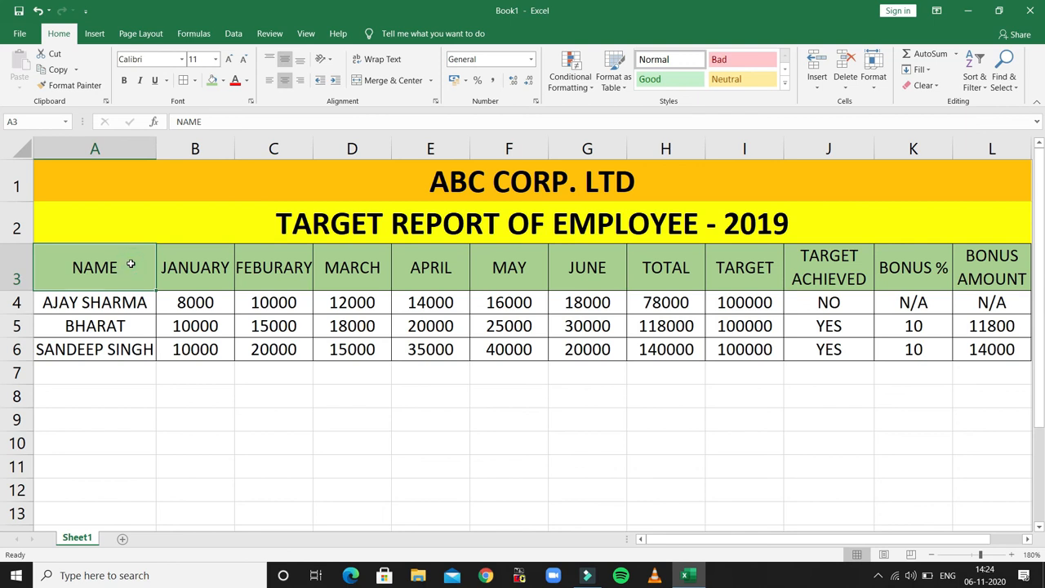
pyautogui.hotkey('shift', 'Right')
pyautogui.hotkey('shift', 'Right')
pyautogui.hotkey('shift', 'Right')
pyautogui.hotkey('shift', 'Right')
pyautogui.hotkey('shift', 'Right')
pyautogui.hotkey('shift', 'Right')
pyautogui.hotkey('shift', 'Right')
pyautogui.hotkey('shift', 'Right')
pyautogui.hotkey('shift', 'Right')
pyautogui.hotkey('shift', 'Right')
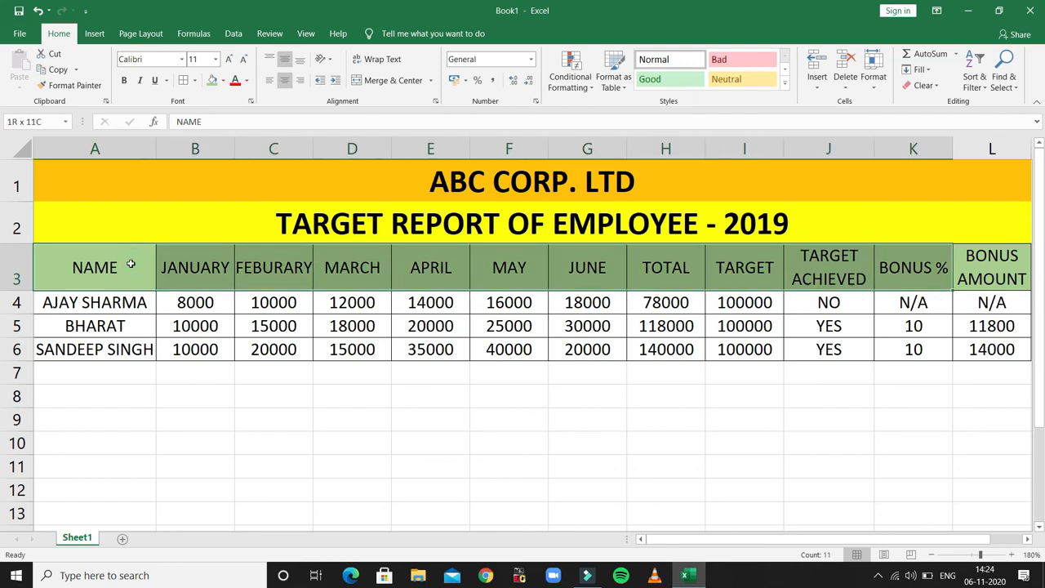
pyautogui.hotkey('shift', 'Right')
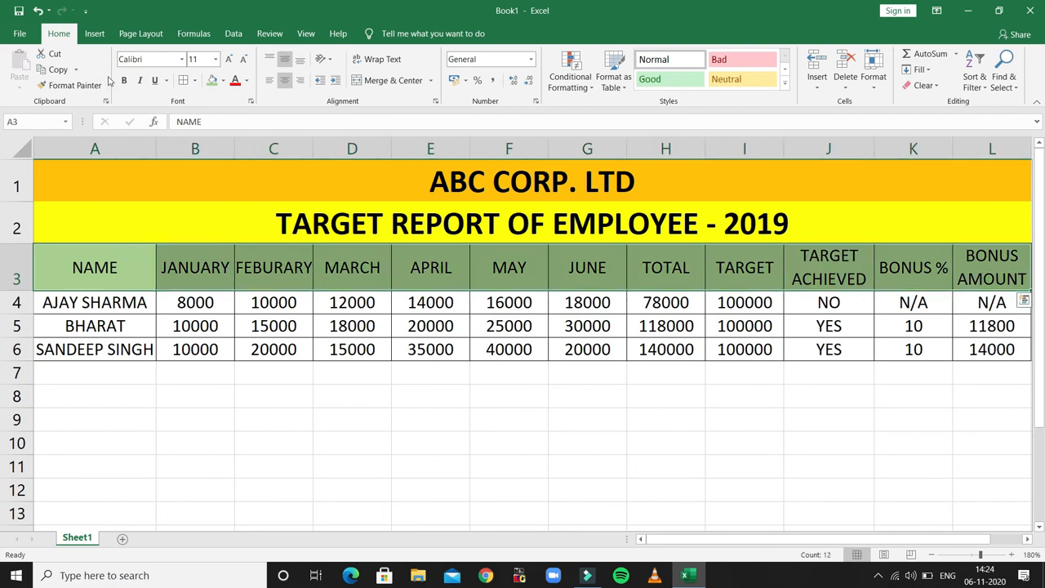
pyautogui.click(123, 80)
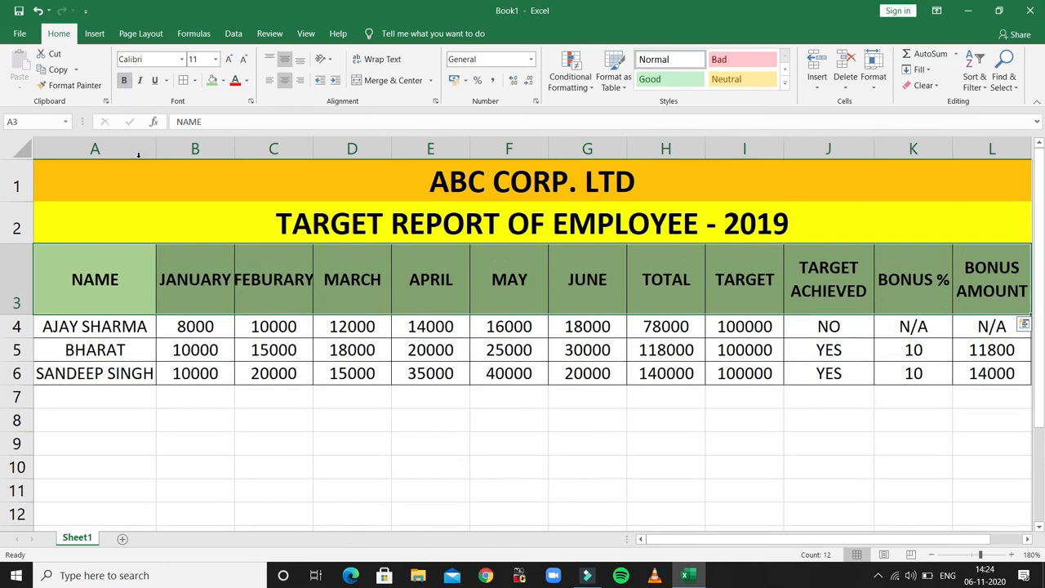
pyautogui.click(118, 322)
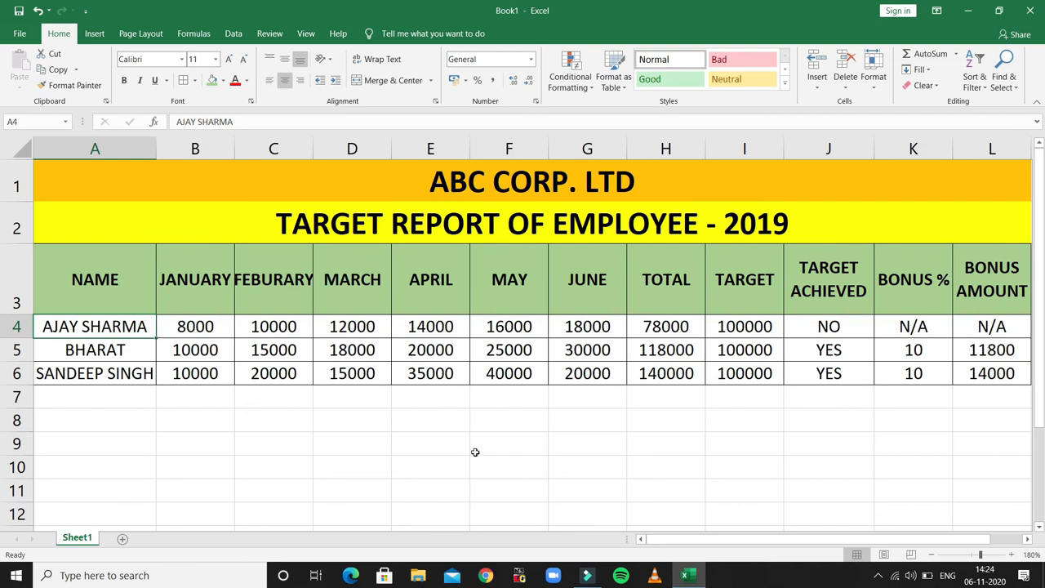
pyautogui.click(620, 442)
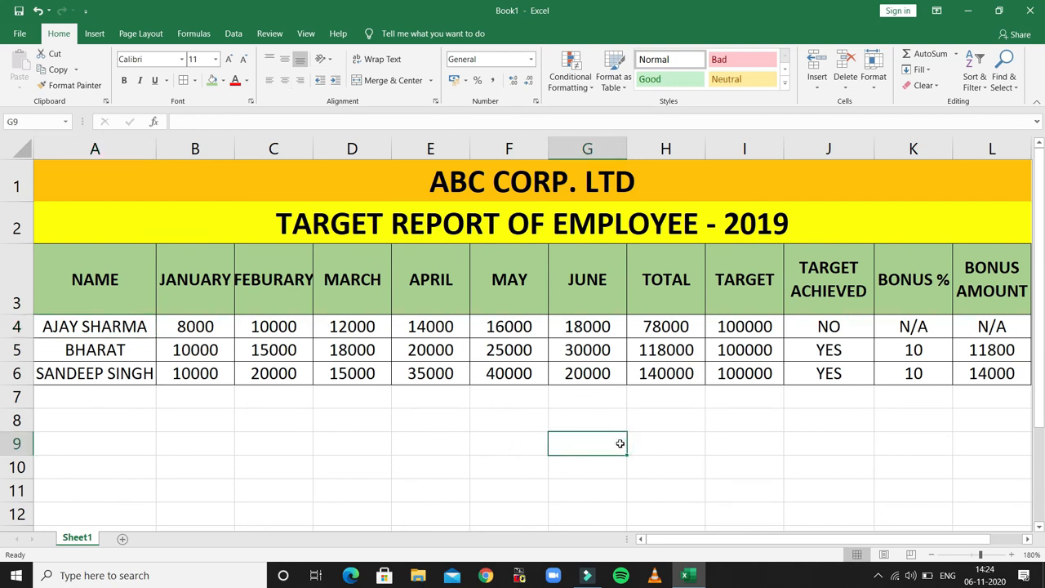